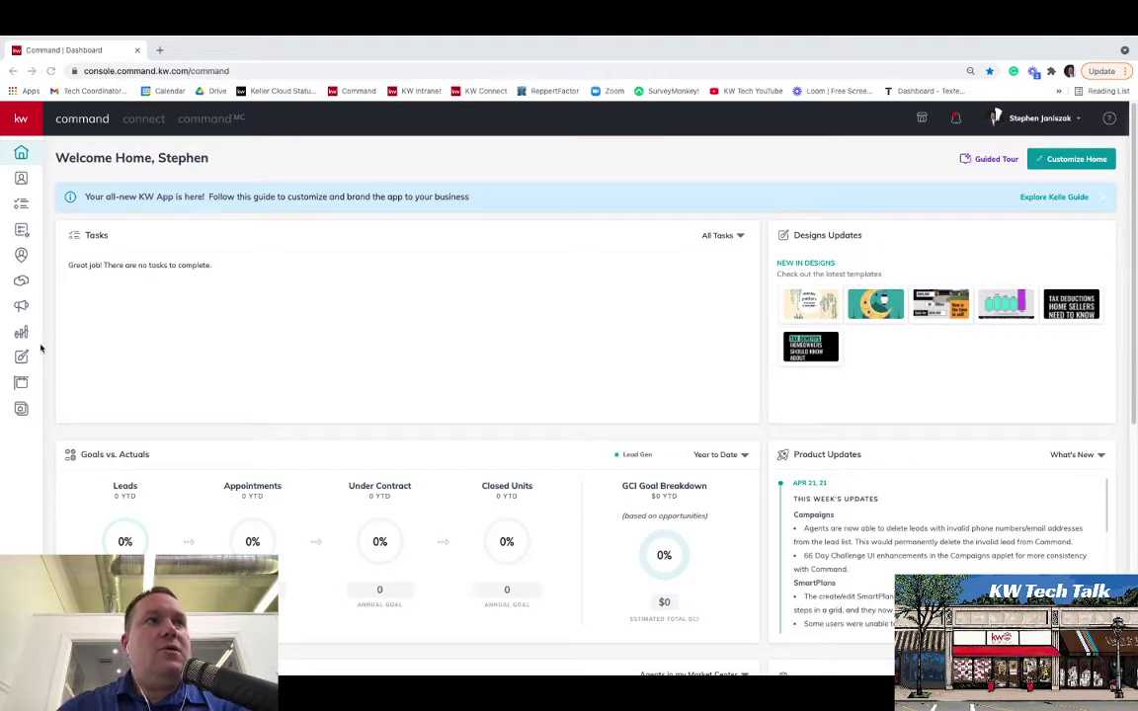
Expand the KW Command sidebar to show section names such as Home, Contacts and Designs.
{"action": "left_click", "coordinate": [59, 361]}
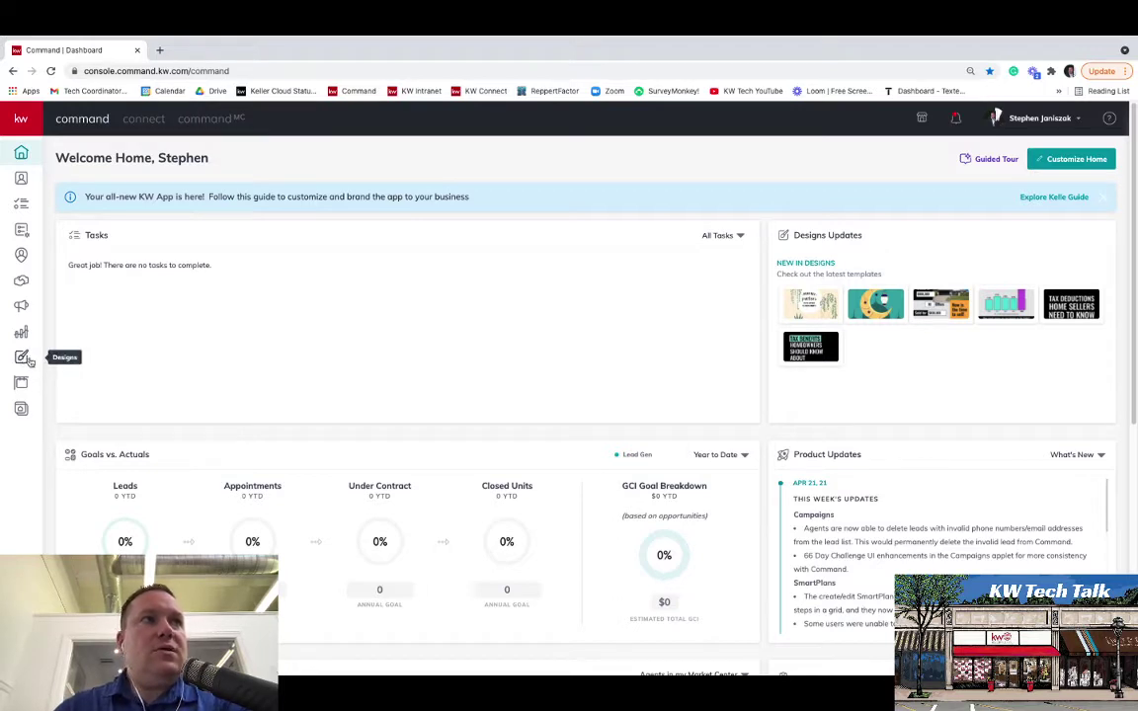
{"action": "left_click", "coordinate": [26, 120]}
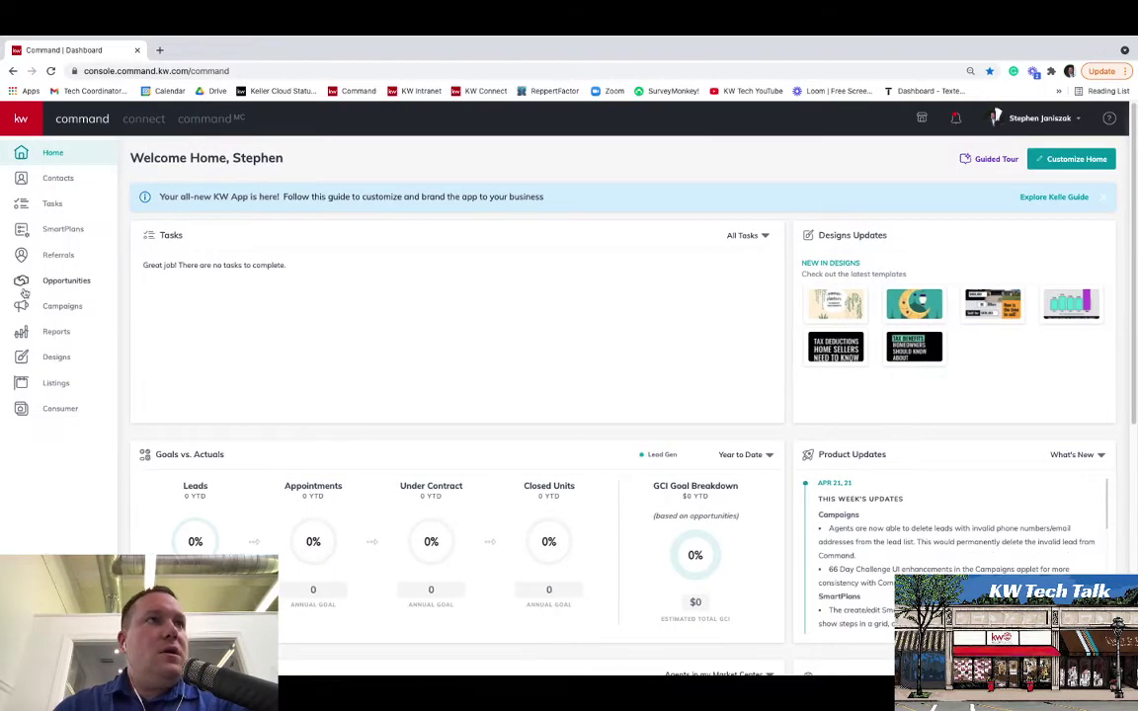
From Designs, create a new Email design to reach the template selection screen.
{"action": "left_click", "coordinate": [54, 359]}
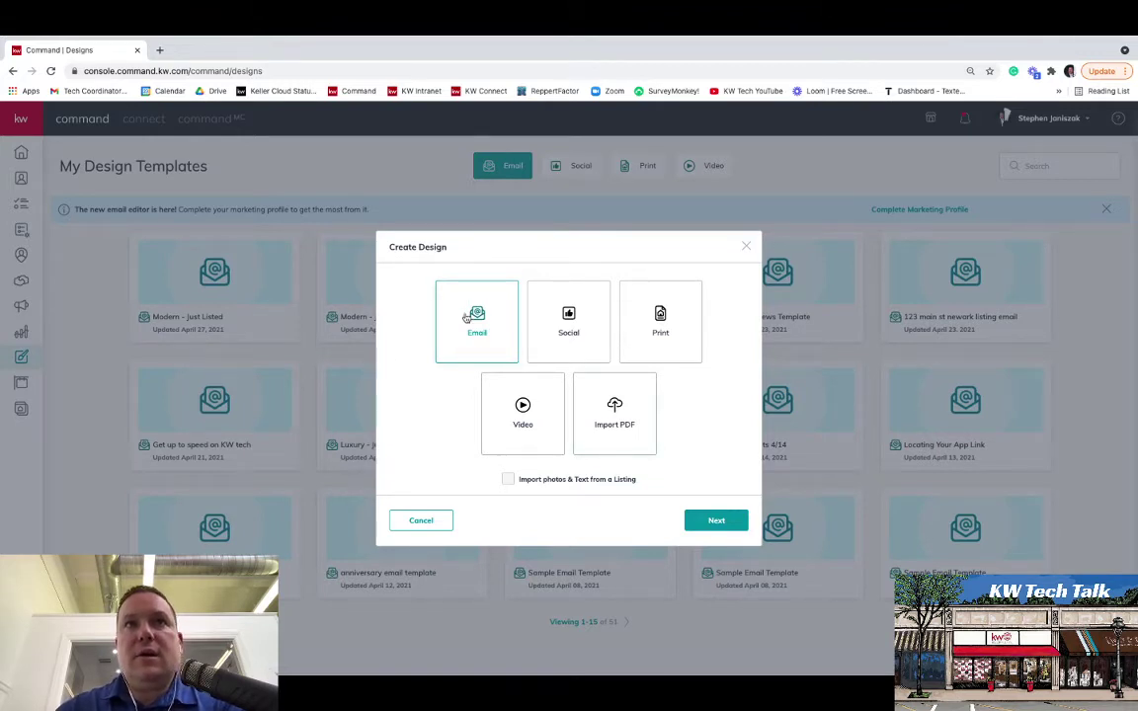
{"action": "left_click", "coordinate": [720, 524]}
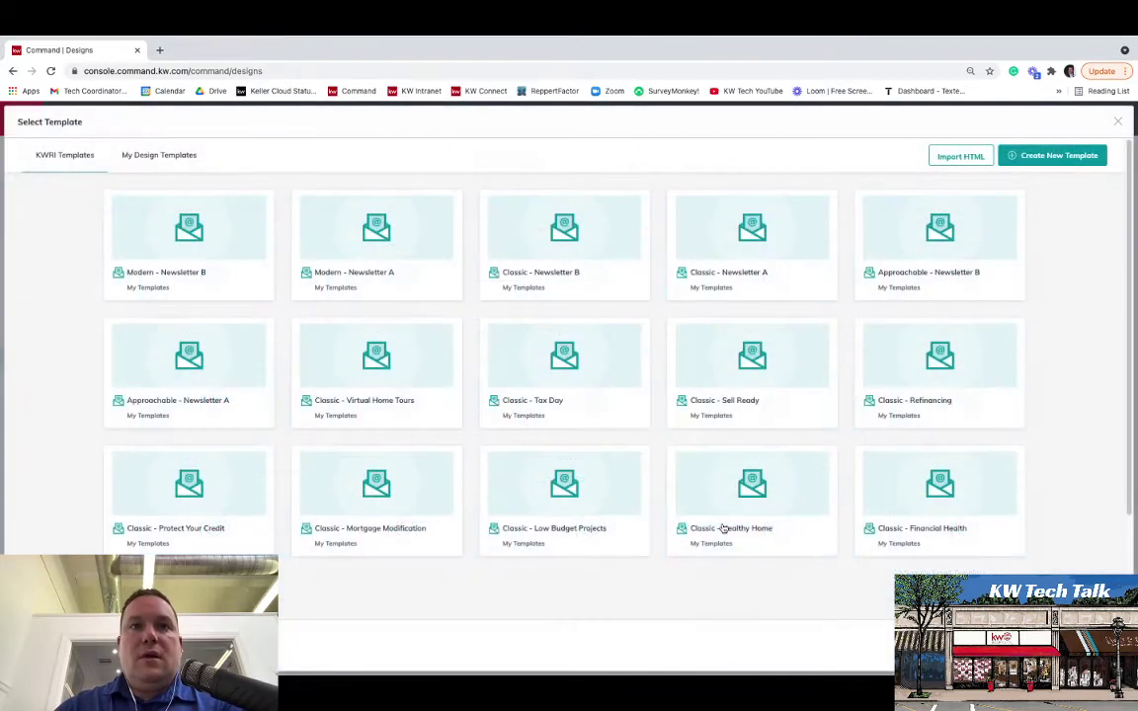
Load all remaining email templates using Load more repeatedly.
{"action": "scroll", "coordinate": [578, 459], "scroll_direction": "down", "scroll_amount": 3}
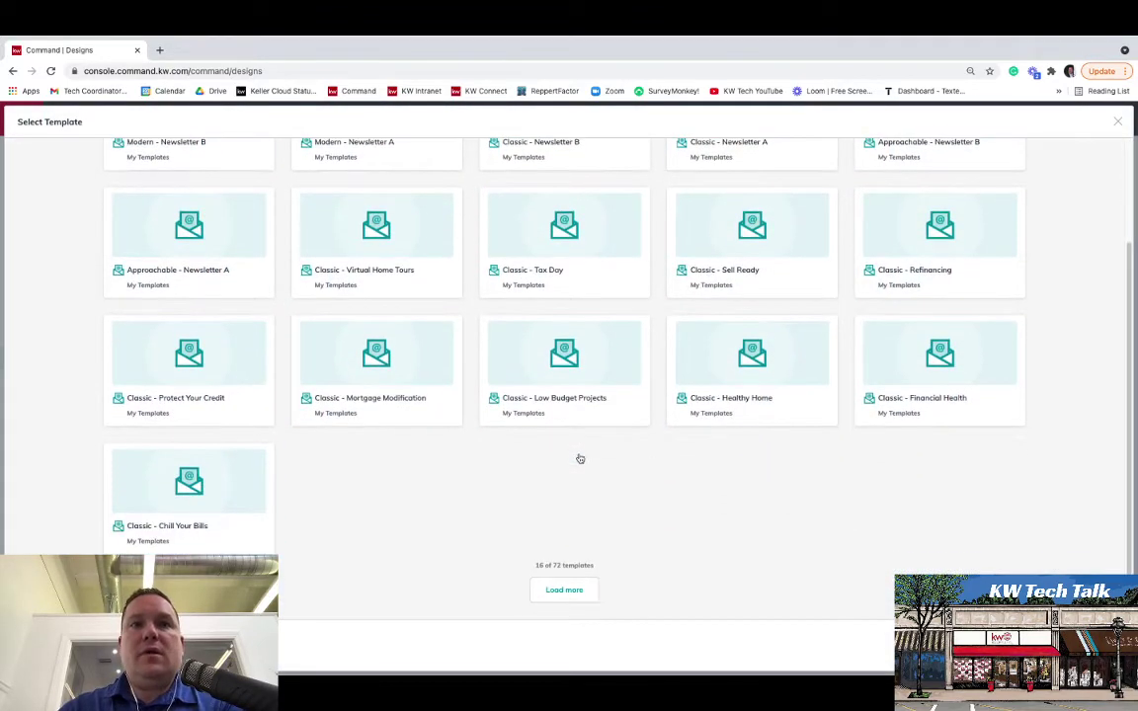
{"action": "scroll", "coordinate": [536, 448], "scroll_direction": "up", "scroll_amount": 3}
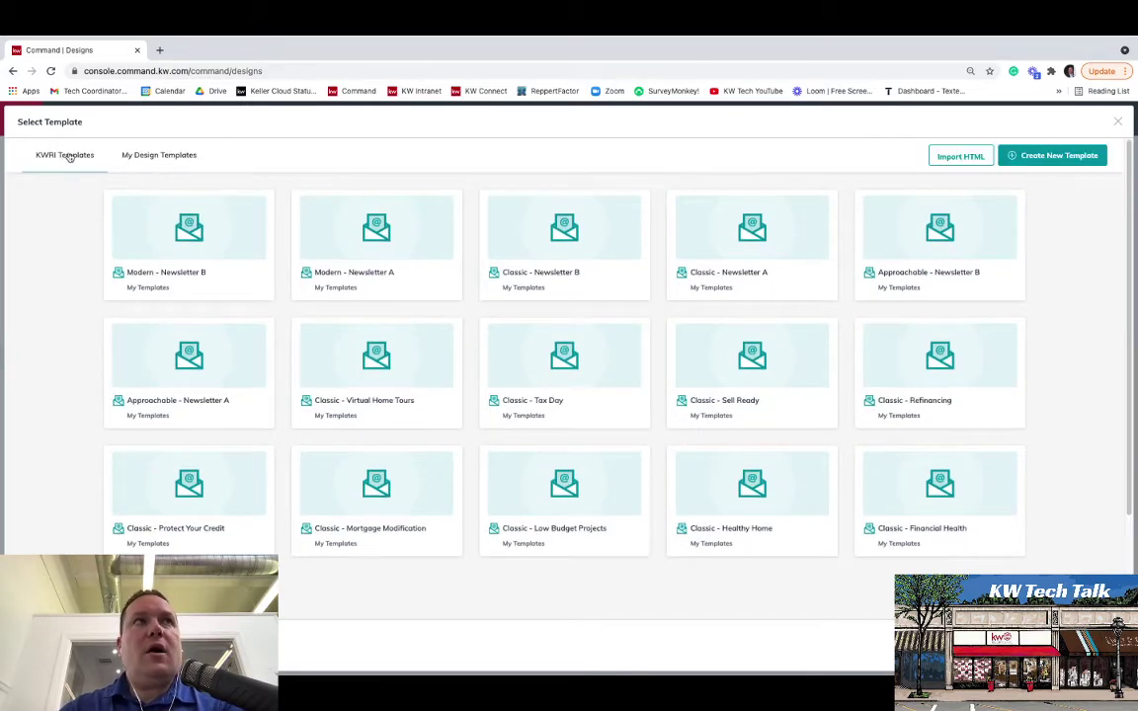
{"action": "scroll", "coordinate": [501, 521], "scroll_direction": "down", "scroll_amount": 3}
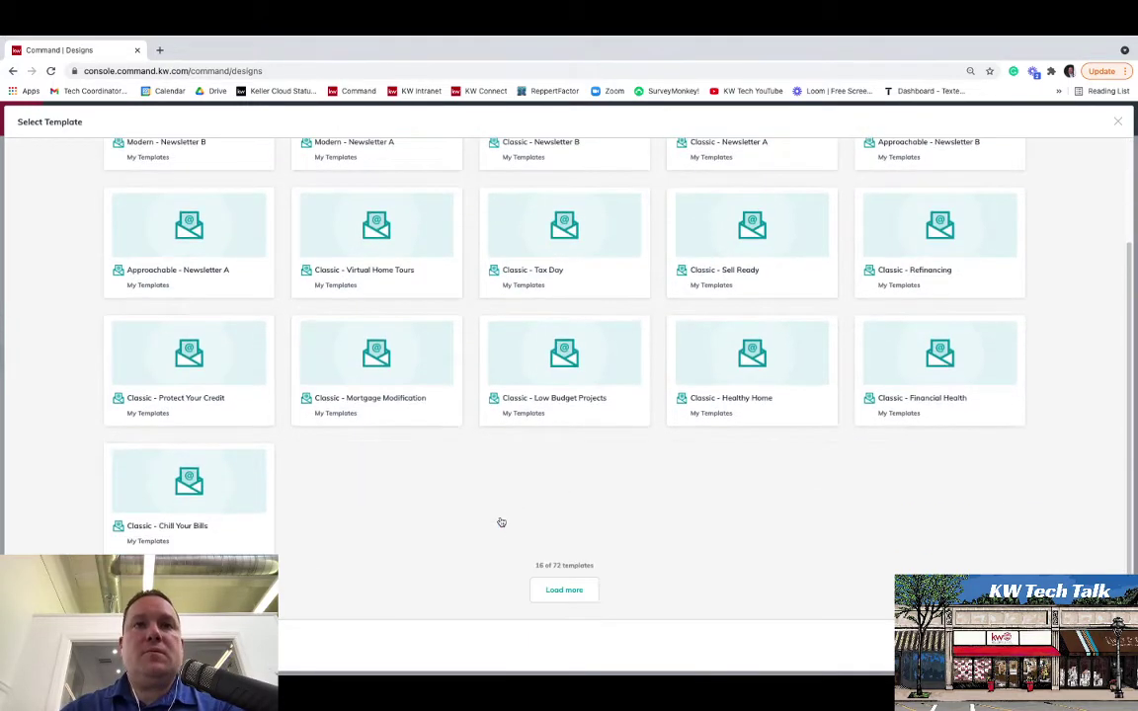
{"action": "left_click", "coordinate": [569, 592]}
{"action": "scroll", "coordinate": [573, 600], "scroll_direction": "down", "scroll_amount": 5}
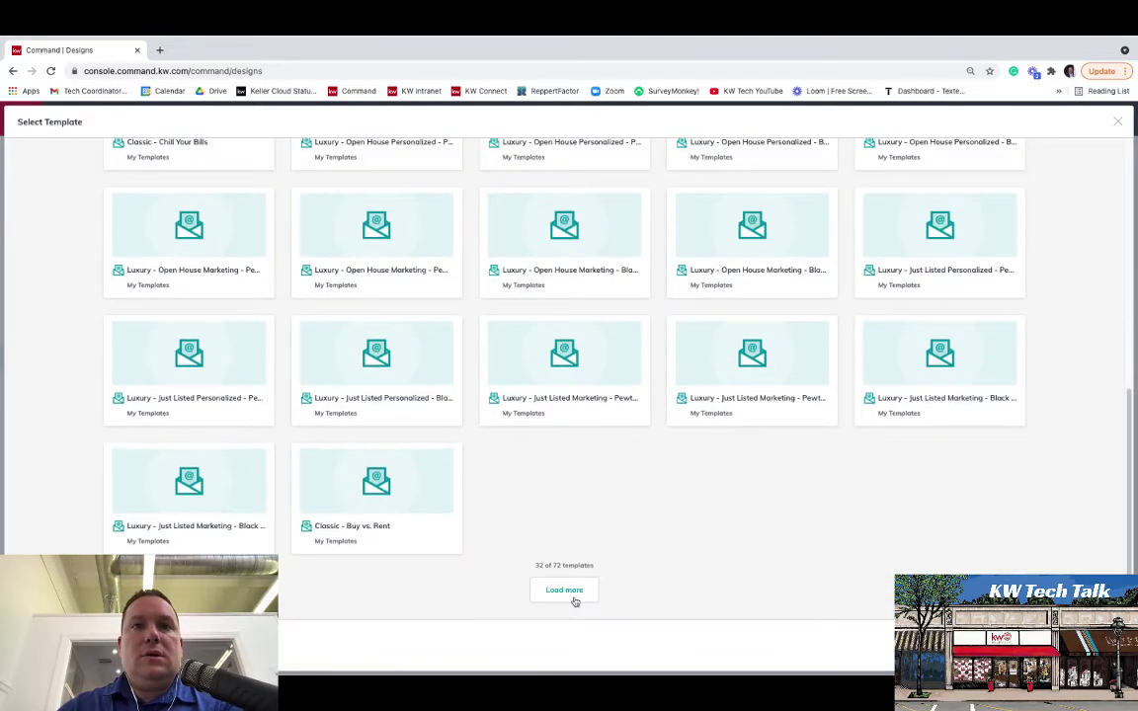
{"action": "left_click", "coordinate": [574, 599]}
{"action": "scroll", "coordinate": [574, 599], "scroll_direction": "down", "scroll_amount": 5}
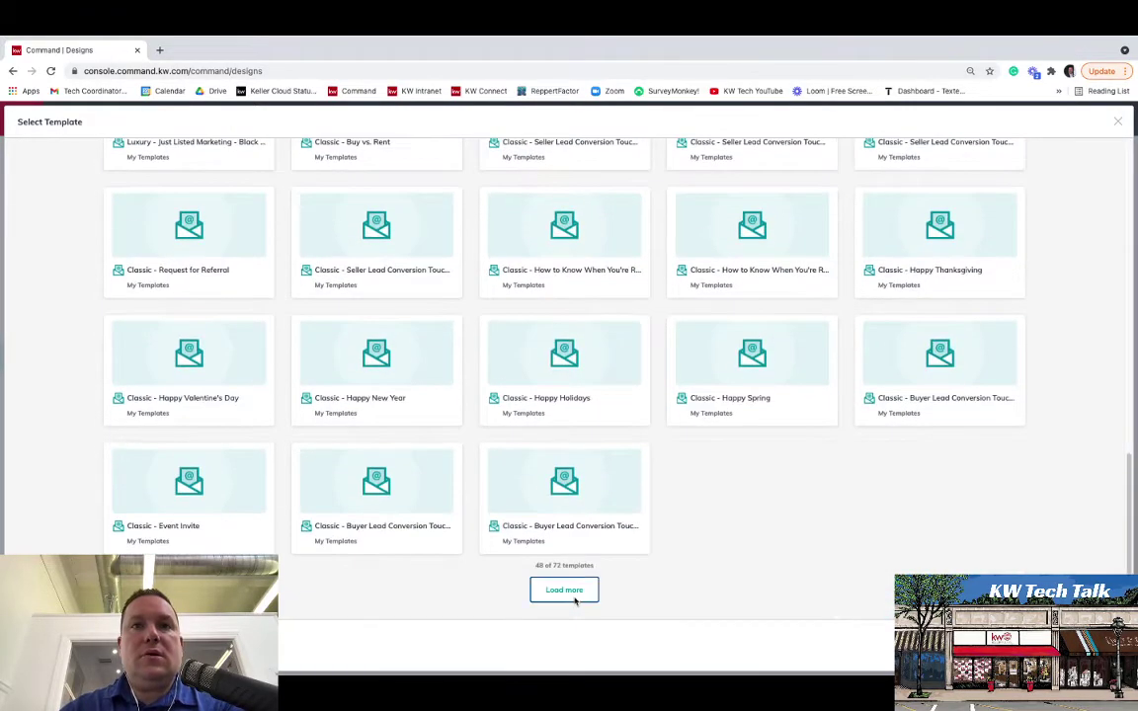
{"action": "left_click", "coordinate": [573, 599]}
{"action": "scroll", "coordinate": [574, 599], "scroll_direction": "down", "scroll_amount": 5}
{"action": "left_click", "coordinate": [574, 599]}
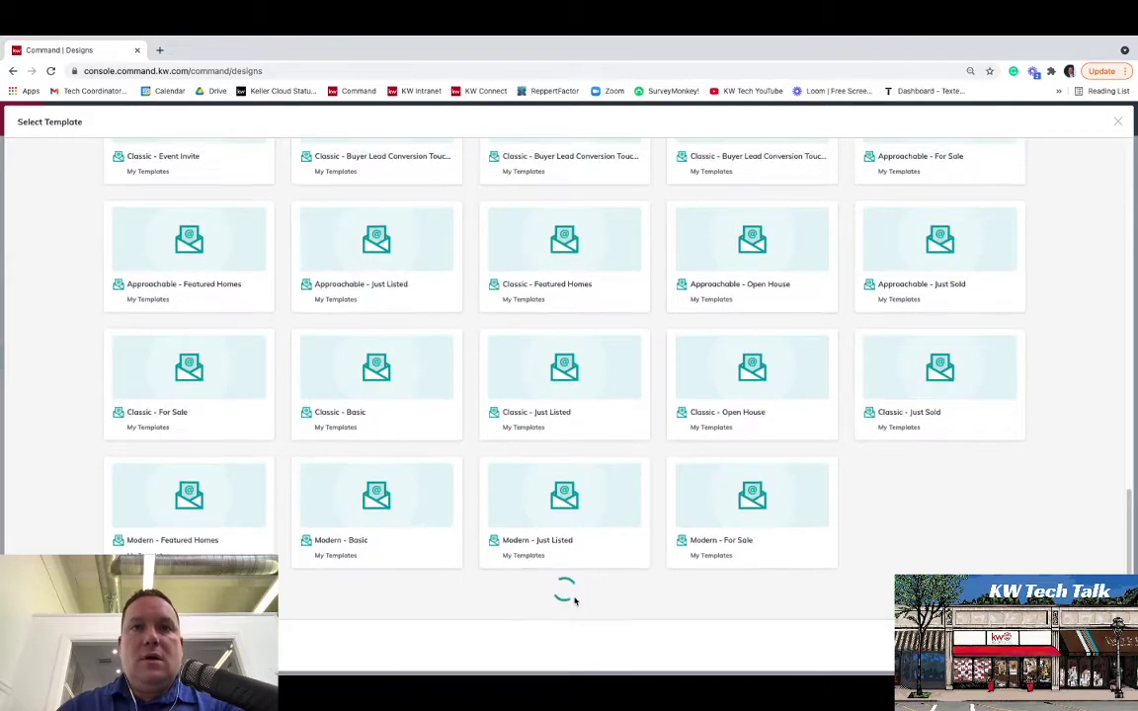
{"action": "scroll", "coordinate": [574, 599], "scroll_direction": "down", "scroll_amount": 3}
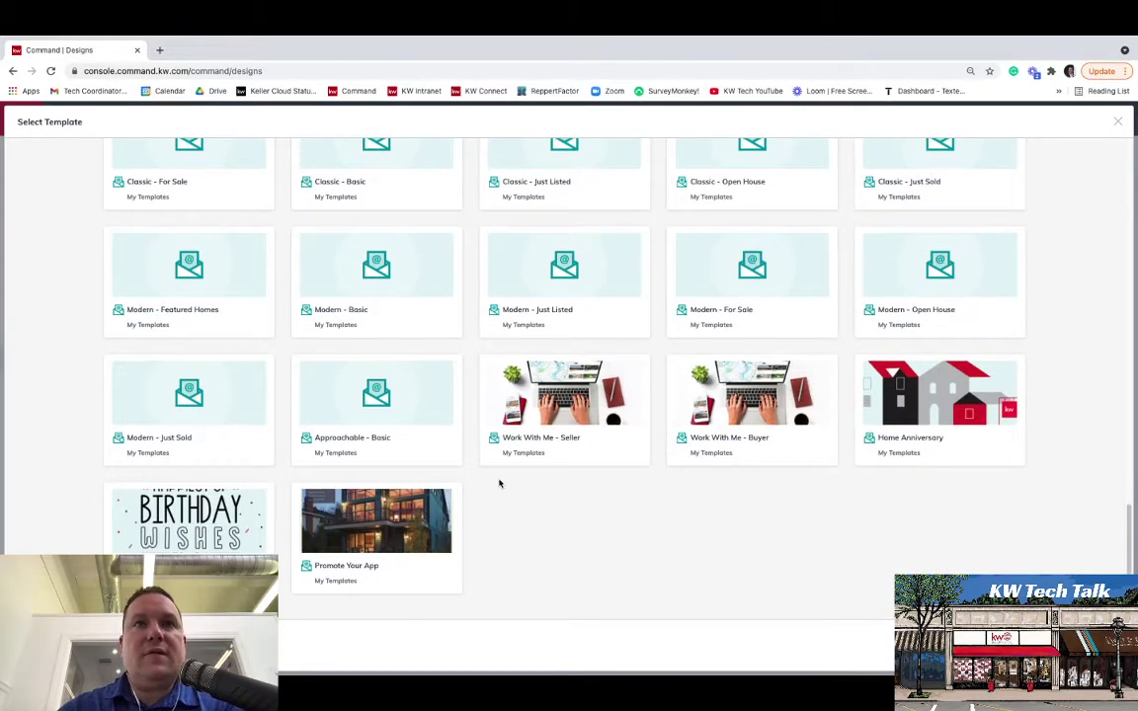
Find the Classic - Open House template in the list and open it for editing.
{"action": "scroll", "coordinate": [432, 321], "scroll_direction": "up", "scroll_amount": 1}
{"action": "scroll", "coordinate": [432, 321], "scroll_direction": "up", "scroll_amount": 2}
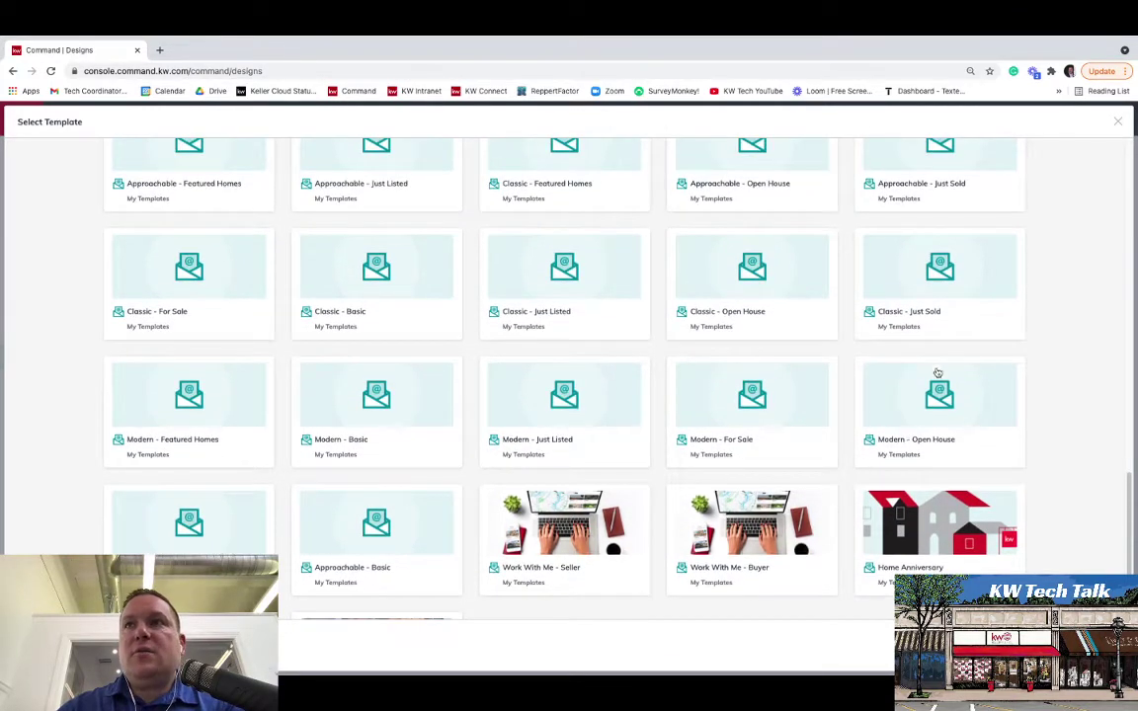
{"action": "scroll", "coordinate": [935, 363], "scroll_direction": "up", "scroll_amount": 1}
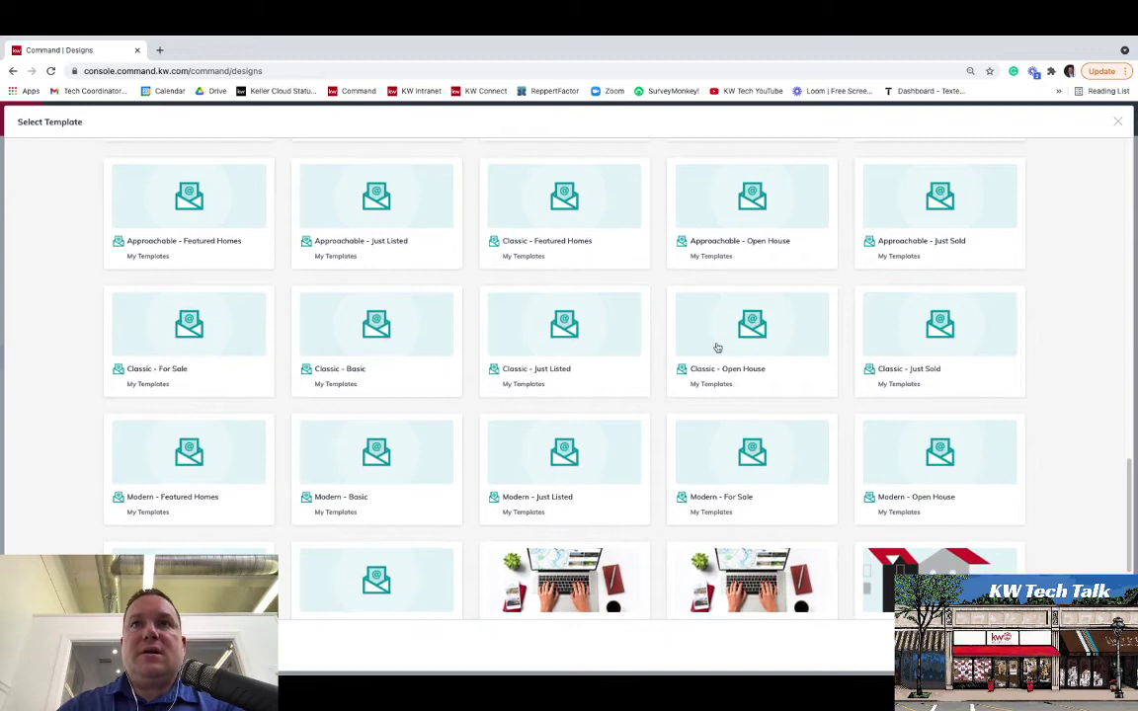
{"action": "scroll", "coordinate": [695, 386], "scroll_direction": "up", "scroll_amount": 2}
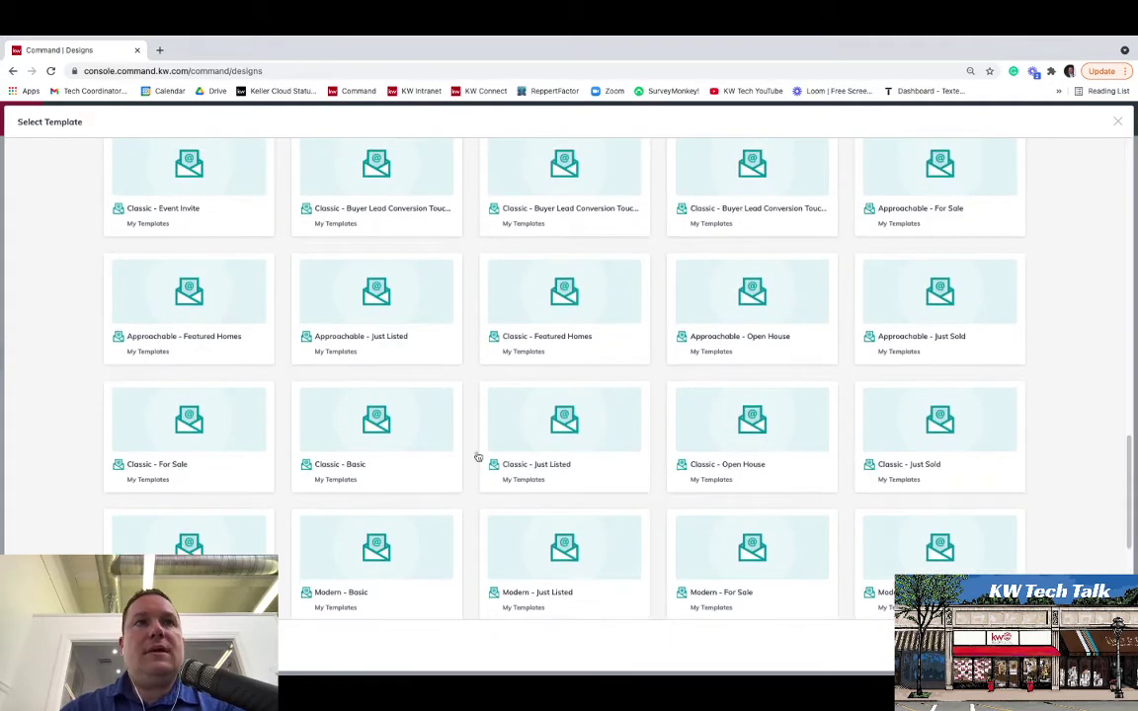
{"action": "scroll", "coordinate": [399, 436], "scroll_direction": "up", "scroll_amount": 1}
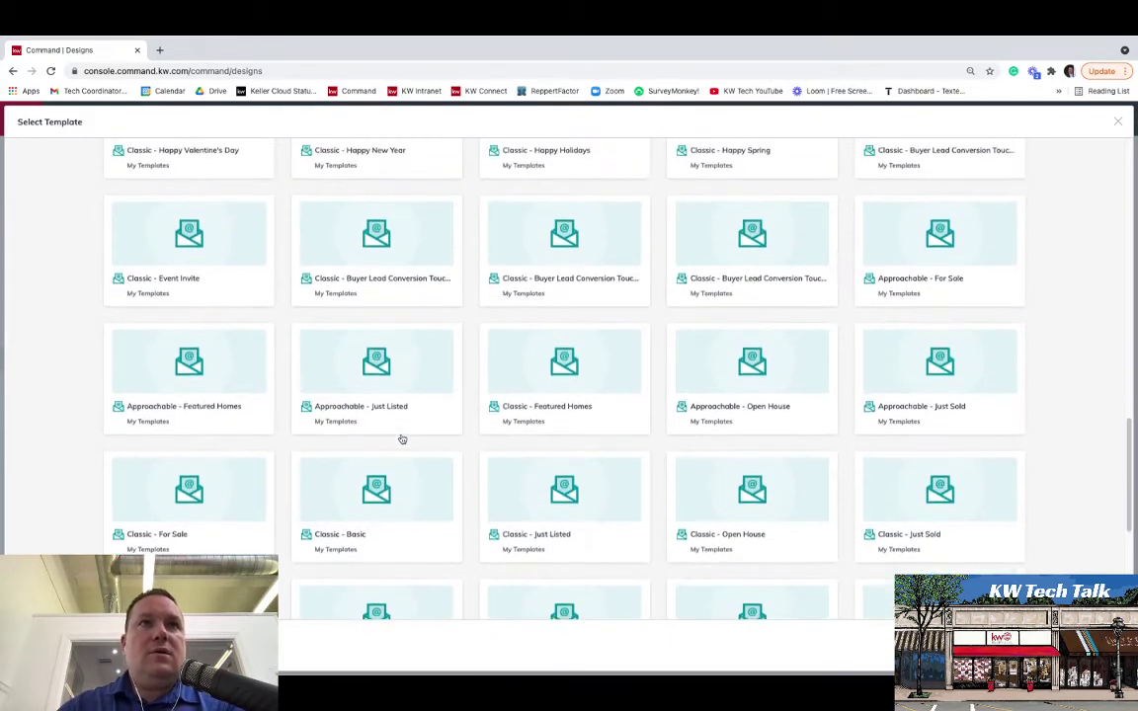
{"action": "scroll", "coordinate": [401, 436], "scroll_direction": "up", "scroll_amount": 2}
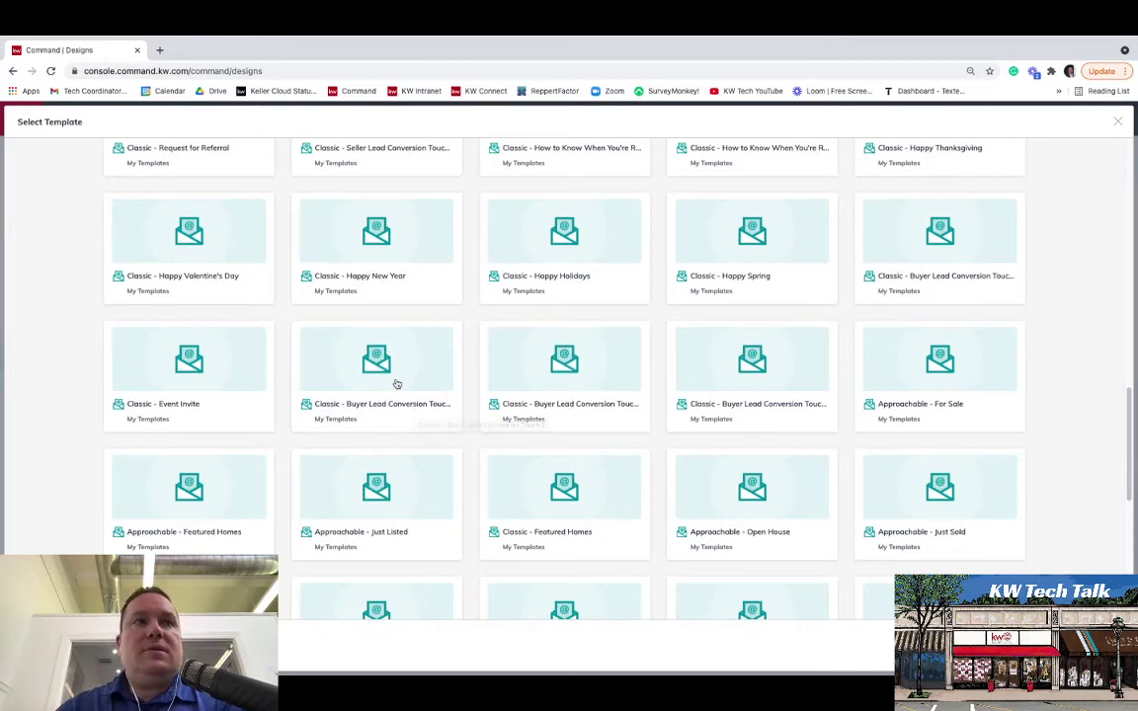
{"action": "scroll", "coordinate": [381, 435], "scroll_direction": "up", "scroll_amount": 1}
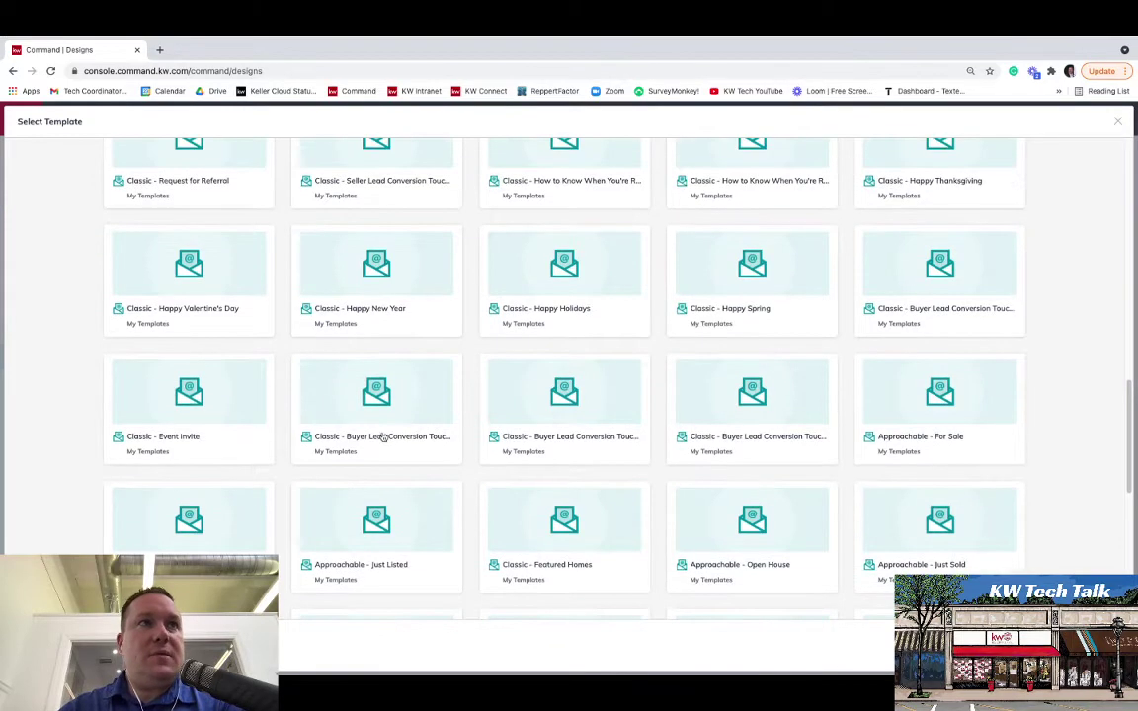
{"action": "scroll", "coordinate": [384, 436], "scroll_direction": "up", "scroll_amount": 2}
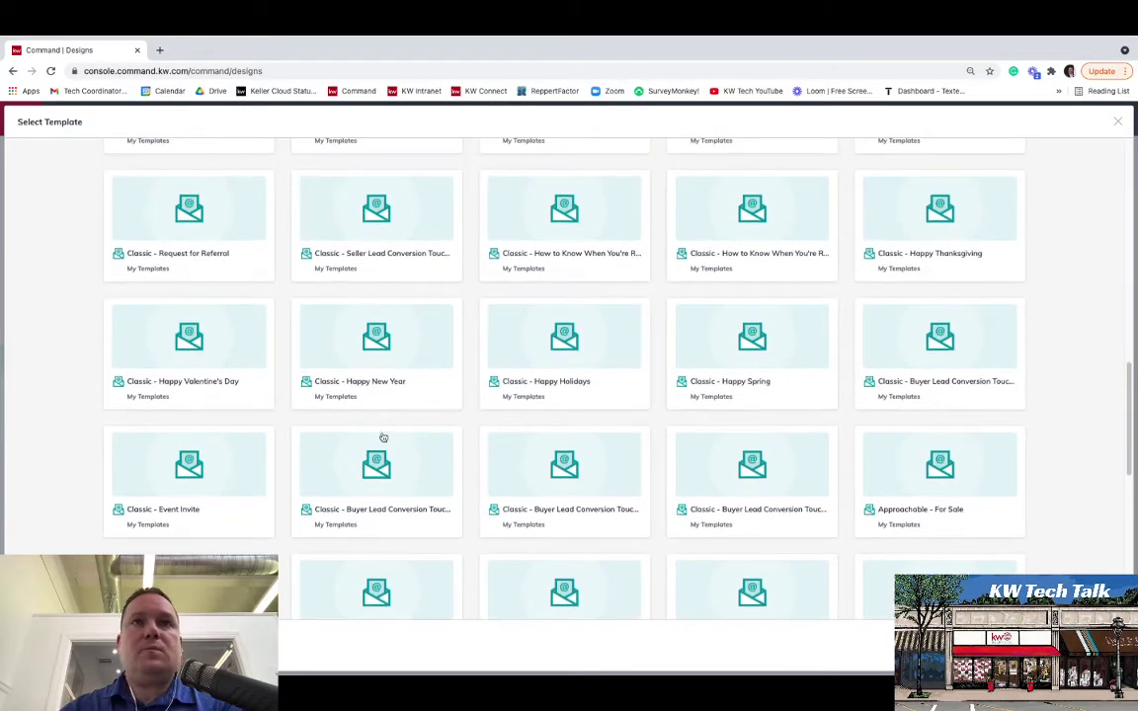
{"action": "scroll", "coordinate": [383, 436], "scroll_direction": "up", "scroll_amount": 1}
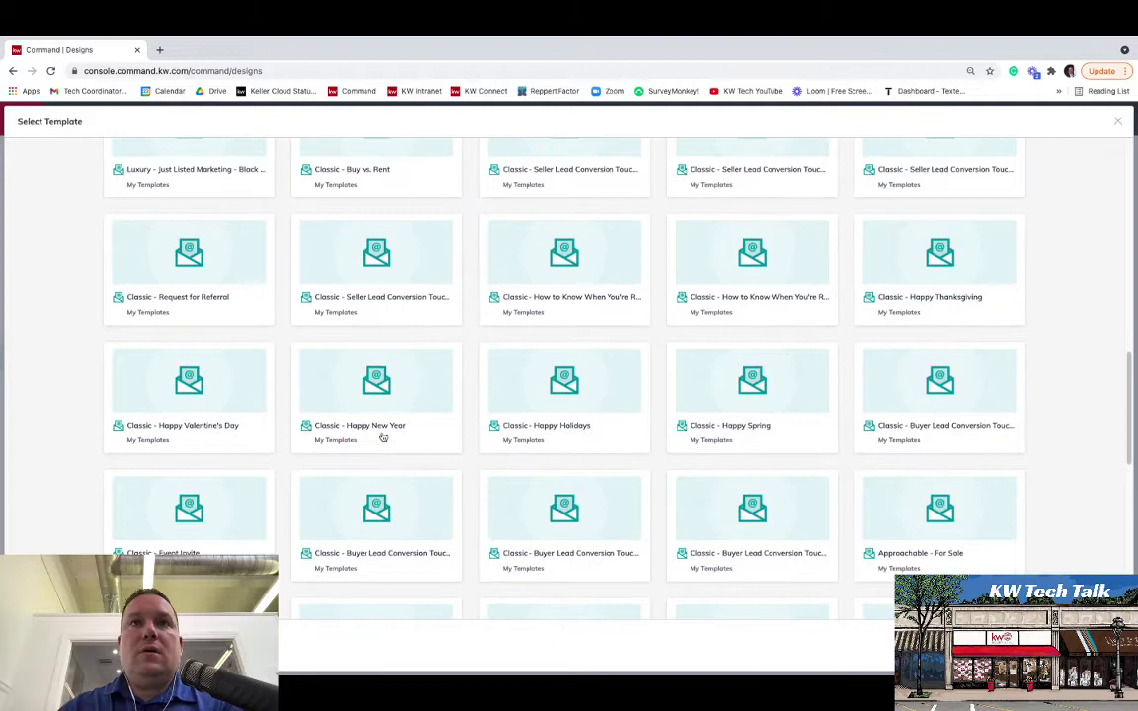
{"action": "scroll", "coordinate": [383, 436], "scroll_direction": "up", "scroll_amount": 2}
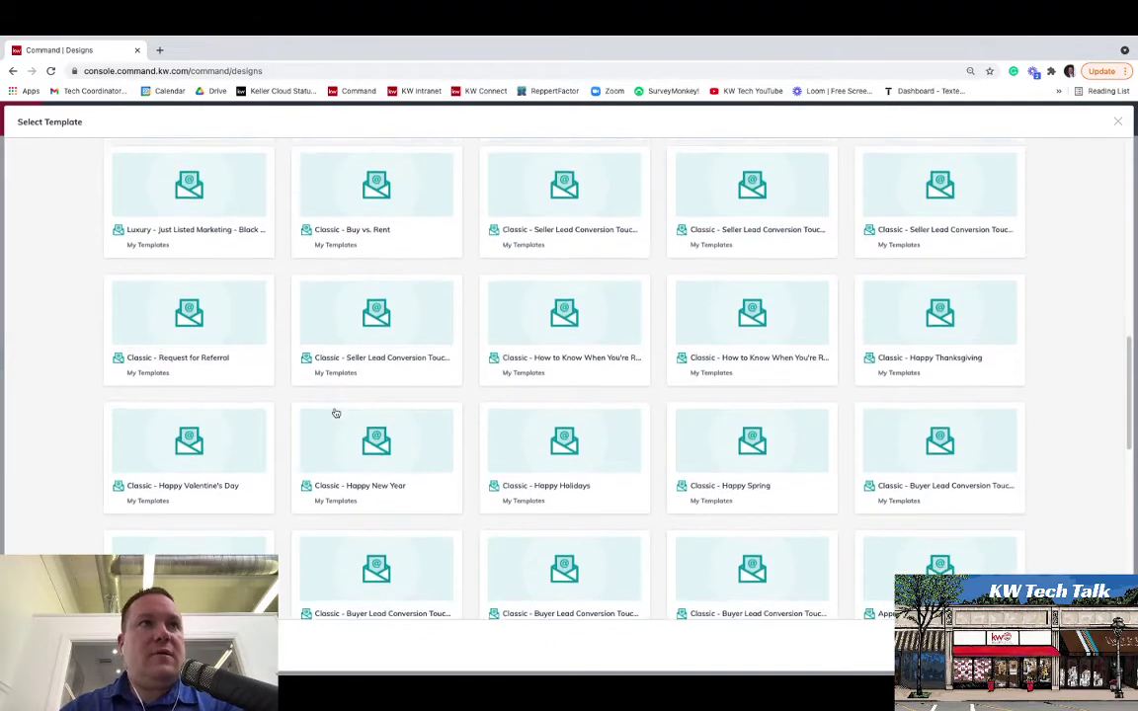
{"action": "scroll", "coordinate": [335, 413], "scroll_direction": "up", "scroll_amount": 1}
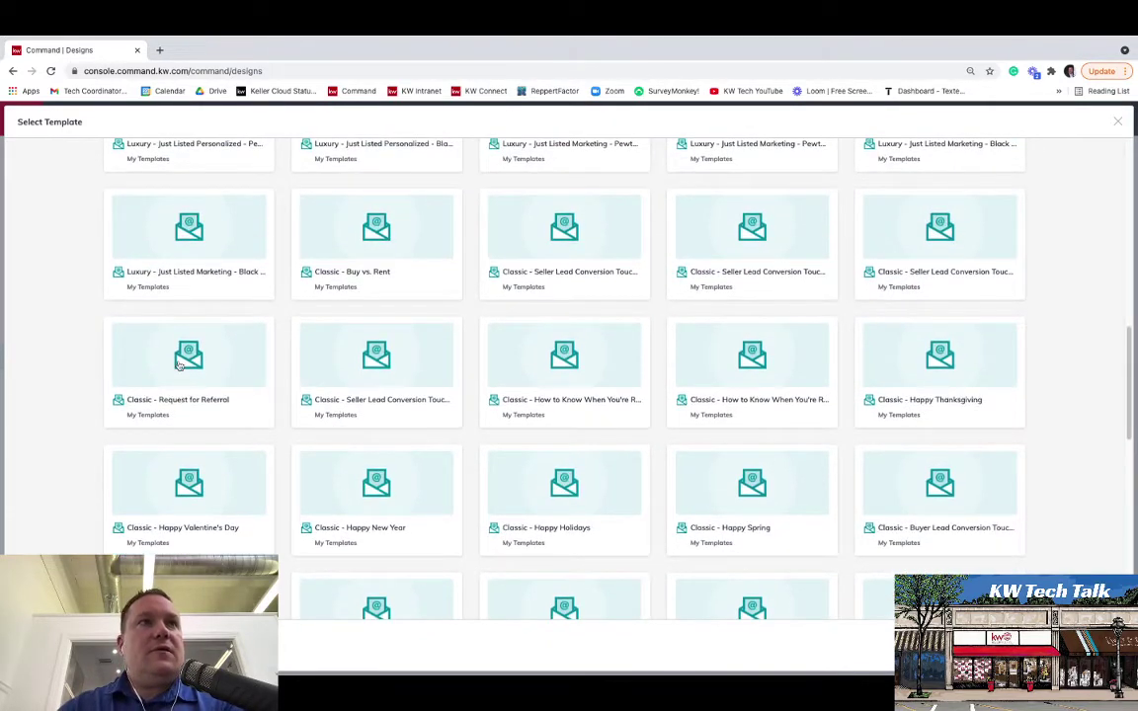
{"action": "scroll", "coordinate": [178, 364], "scroll_direction": "up", "scroll_amount": 2}
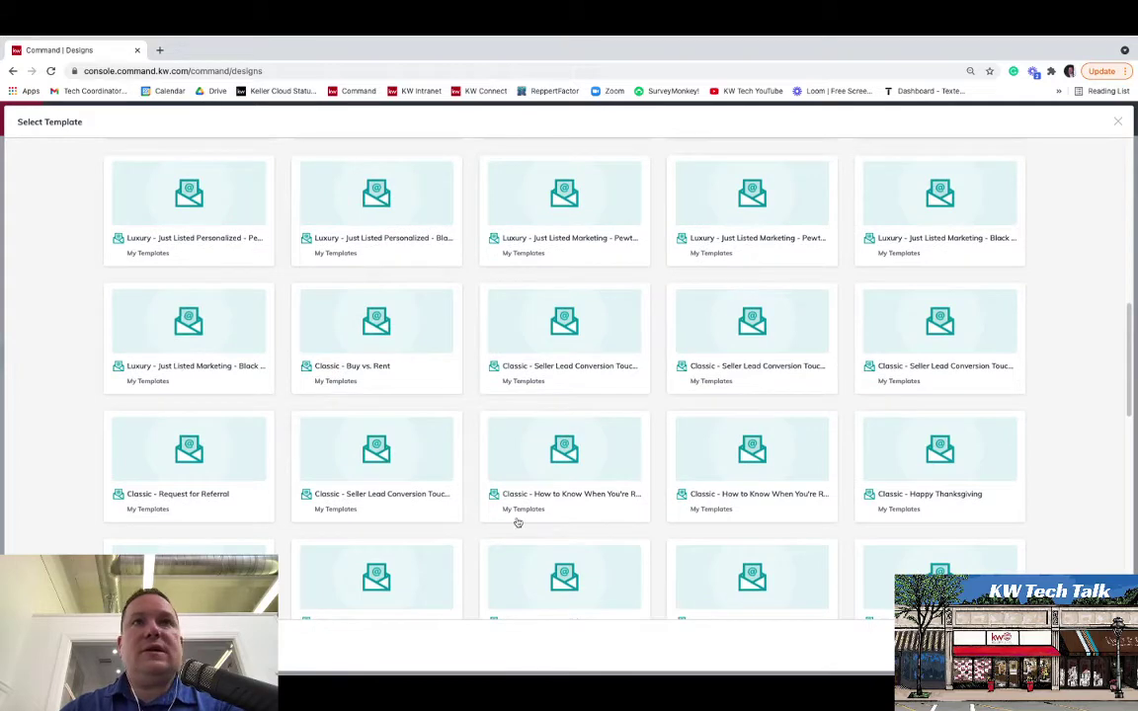
{"action": "scroll", "coordinate": [518, 523], "scroll_direction": "down", "scroll_amount": 5}
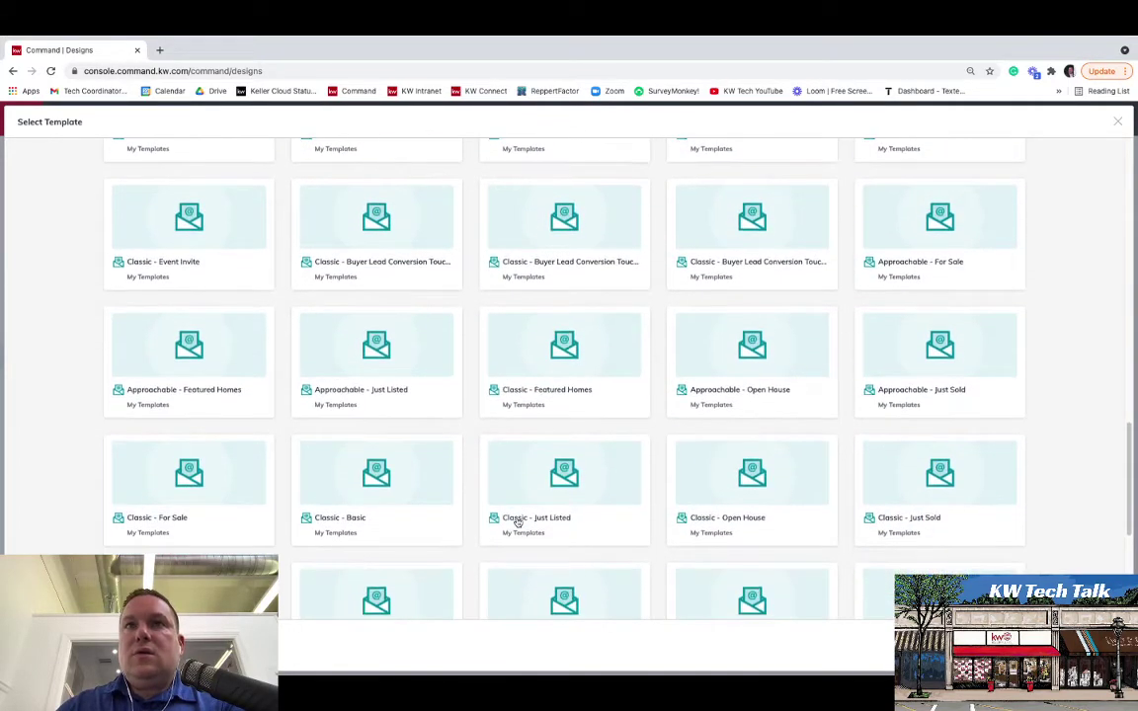
{"action": "scroll", "coordinate": [517, 522], "scroll_direction": "down", "scroll_amount": 1}
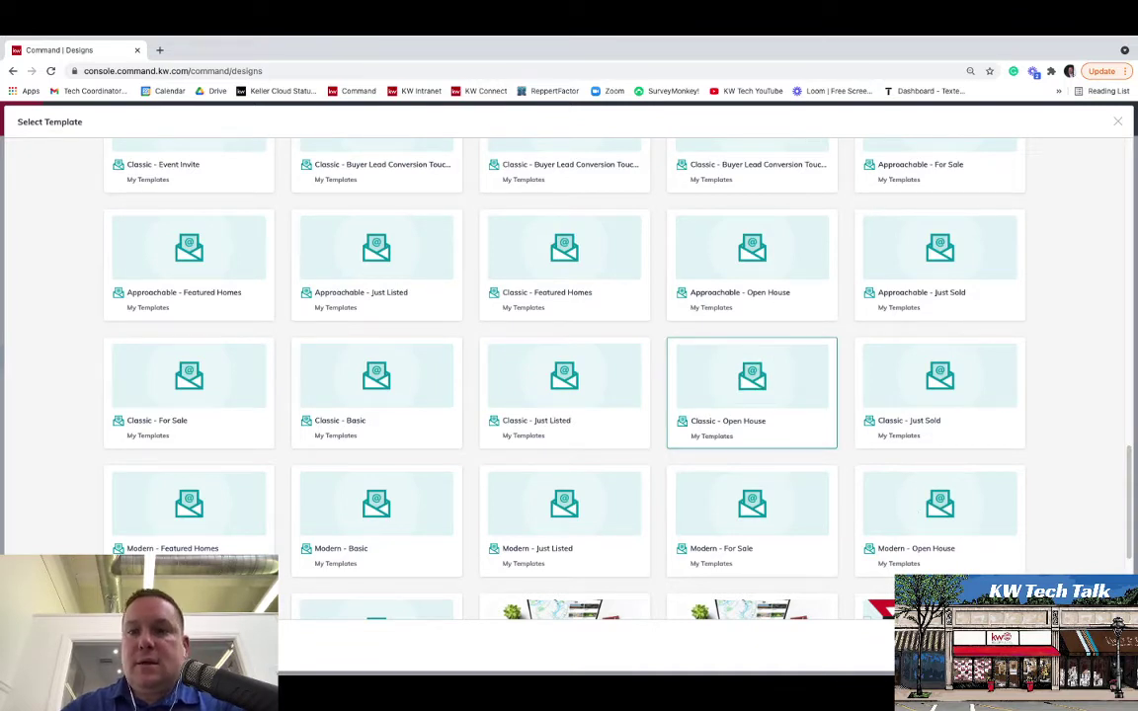
{"action": "left_click", "coordinate": [752, 385]}
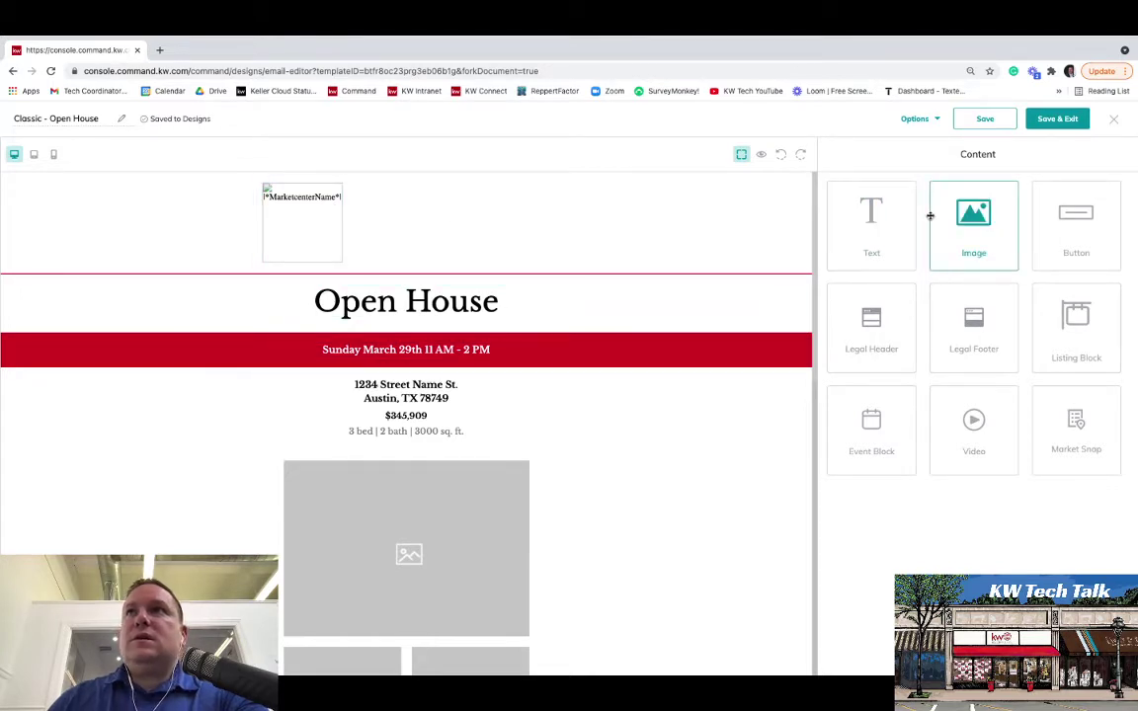
Open the editor's Options menu showing Preview, Send test email and Download template.
{"action": "left_click", "coordinate": [919, 118]}
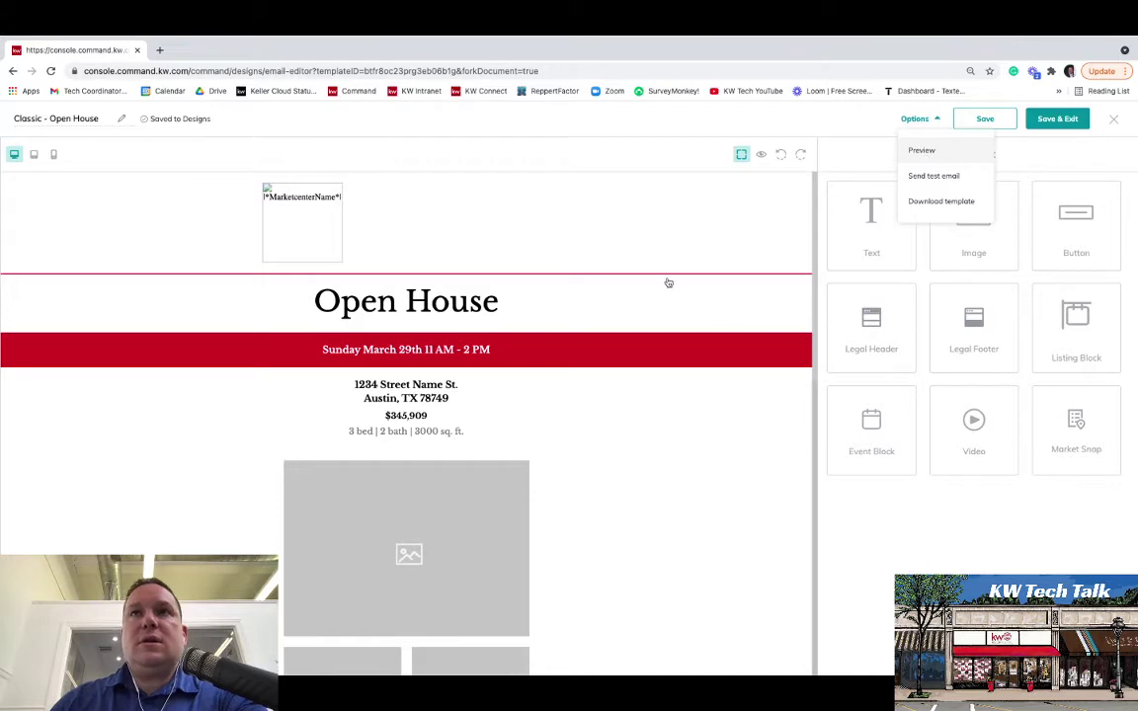
Preview the Open House email in tablet and mobile layouts, then close the preview.
{"action": "left_click", "coordinate": [922, 151]}
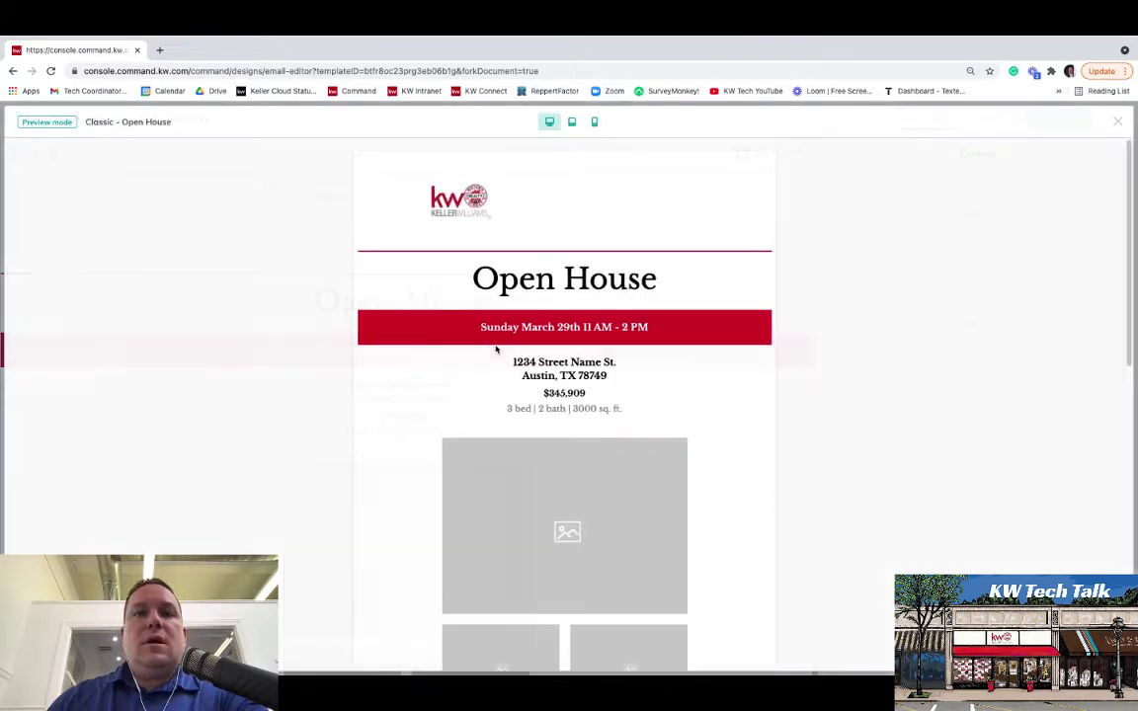
{"action": "scroll", "coordinate": [495, 349], "scroll_direction": "down", "scroll_amount": 3}
{"action": "scroll", "coordinate": [496, 350], "scroll_direction": "down", "scroll_amount": 9}
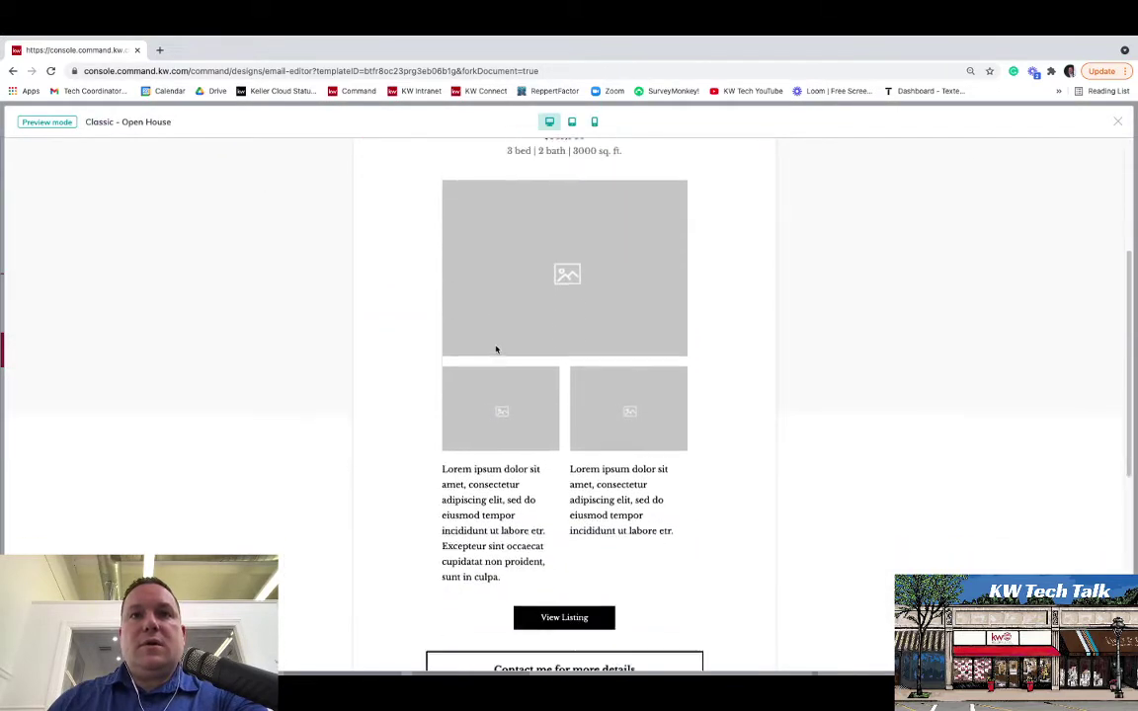
{"action": "scroll", "coordinate": [495, 350], "scroll_direction": "down", "scroll_amount": 3}
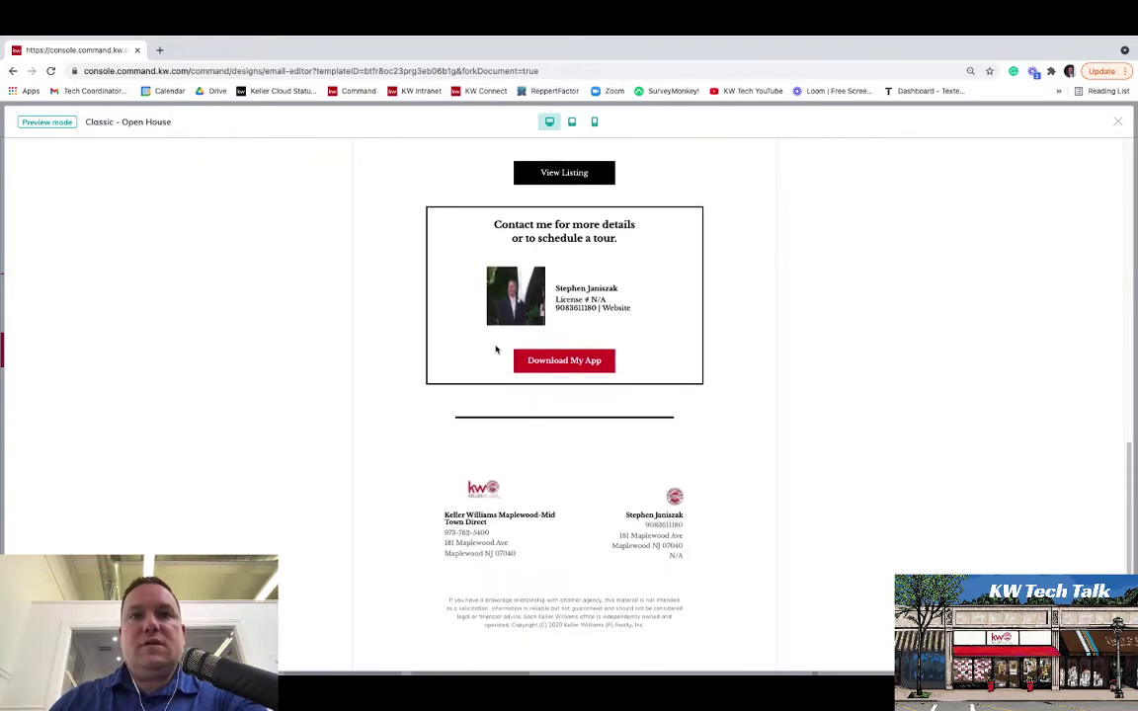
{"action": "scroll", "coordinate": [496, 350], "scroll_direction": "up", "scroll_amount": 15}
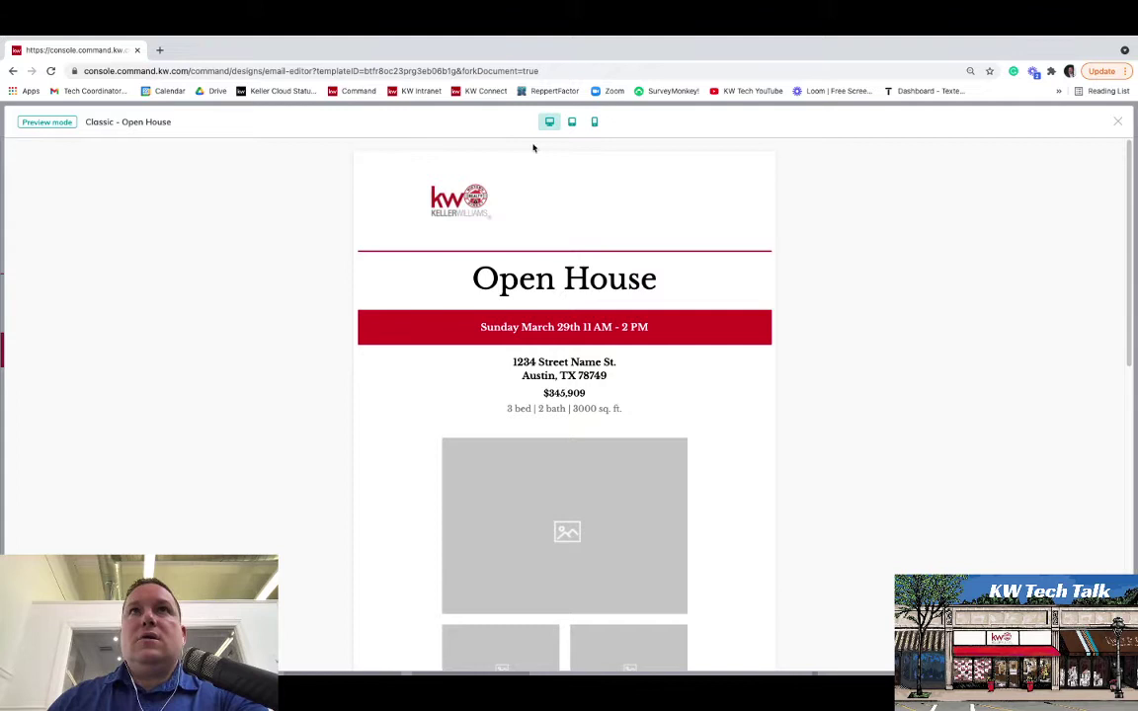
{"action": "left_click", "coordinate": [573, 123]}
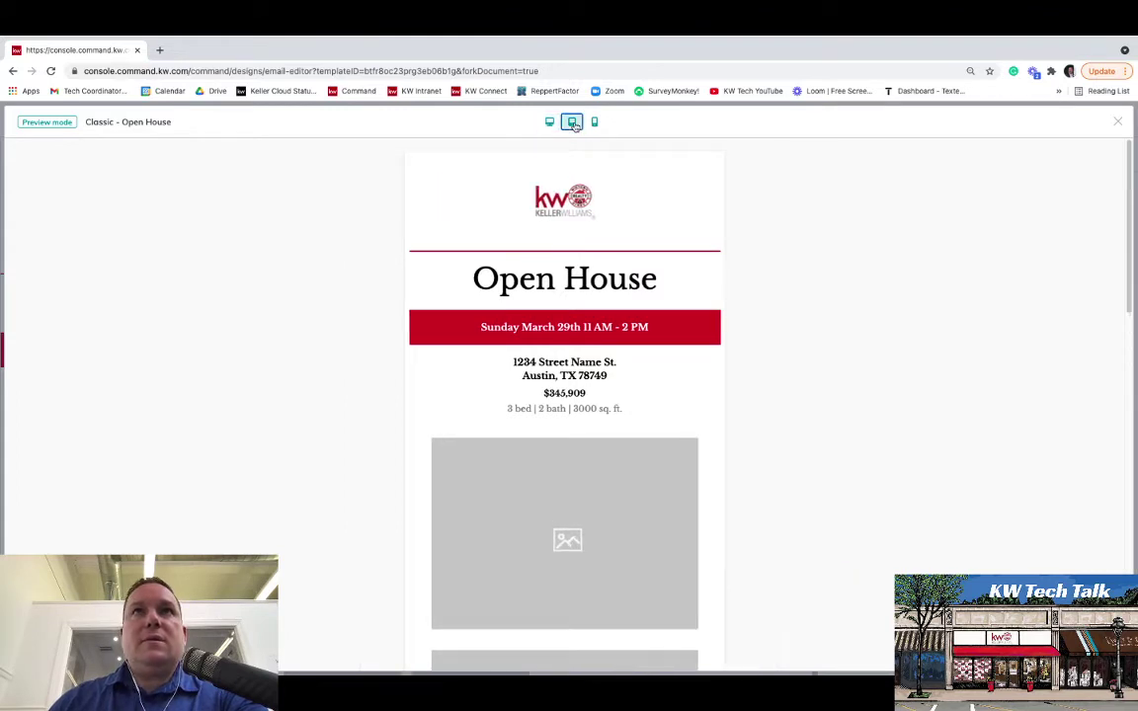
{"action": "left_click", "coordinate": [595, 122]}
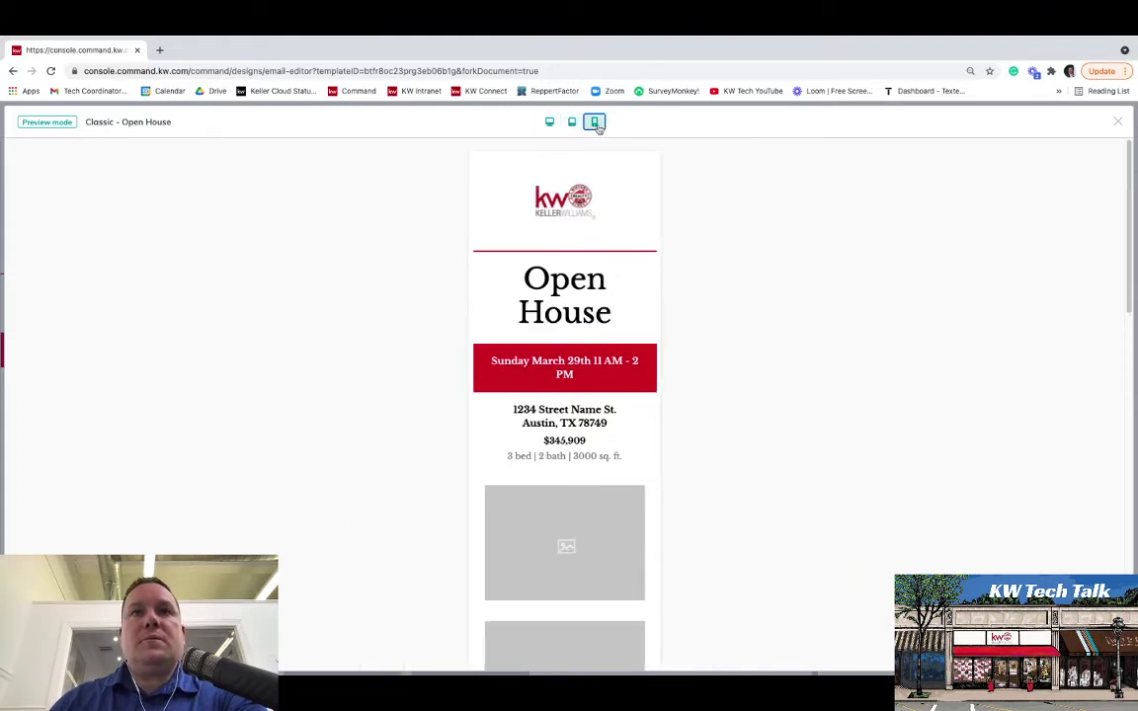
{"action": "scroll", "coordinate": [590, 424], "scroll_direction": "down", "scroll_amount": 15}
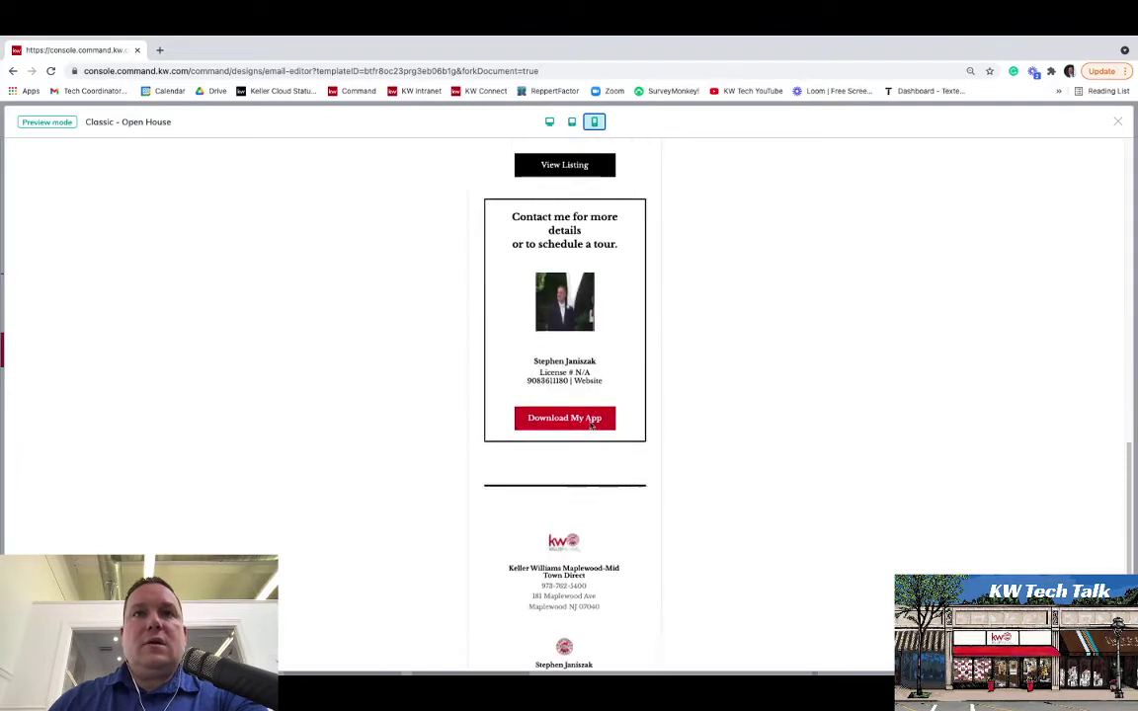
{"action": "scroll", "coordinate": [591, 425], "scroll_direction": "up", "scroll_amount": 15}
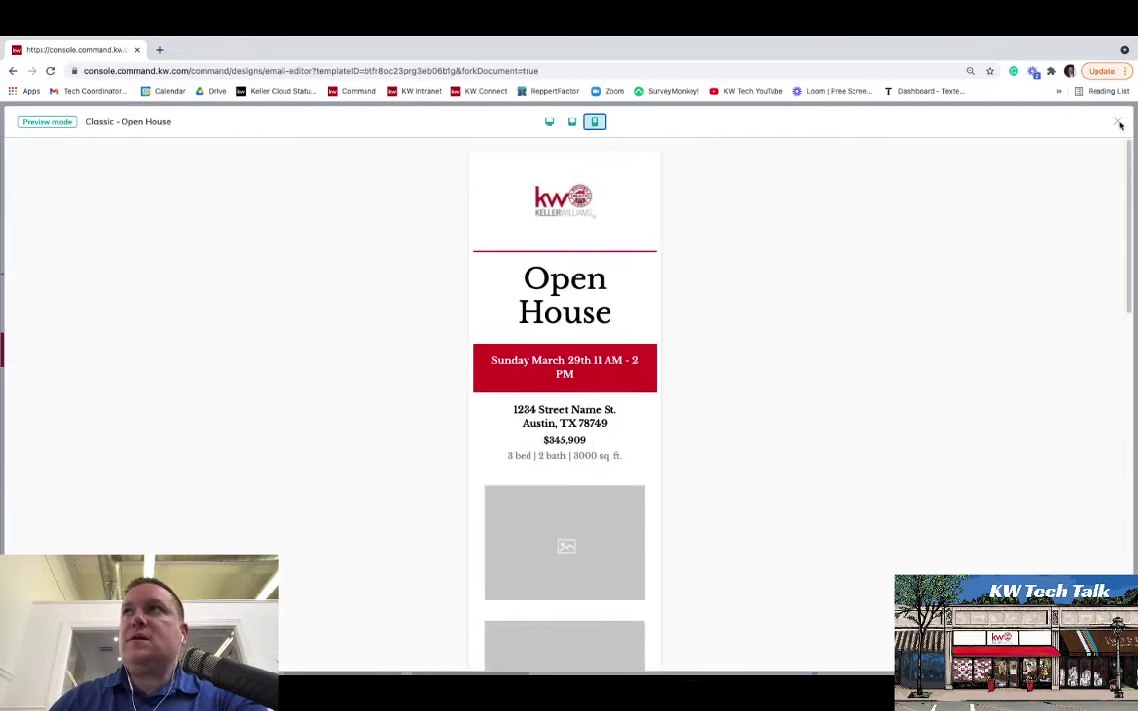
{"action": "left_click", "coordinate": [1117, 122]}
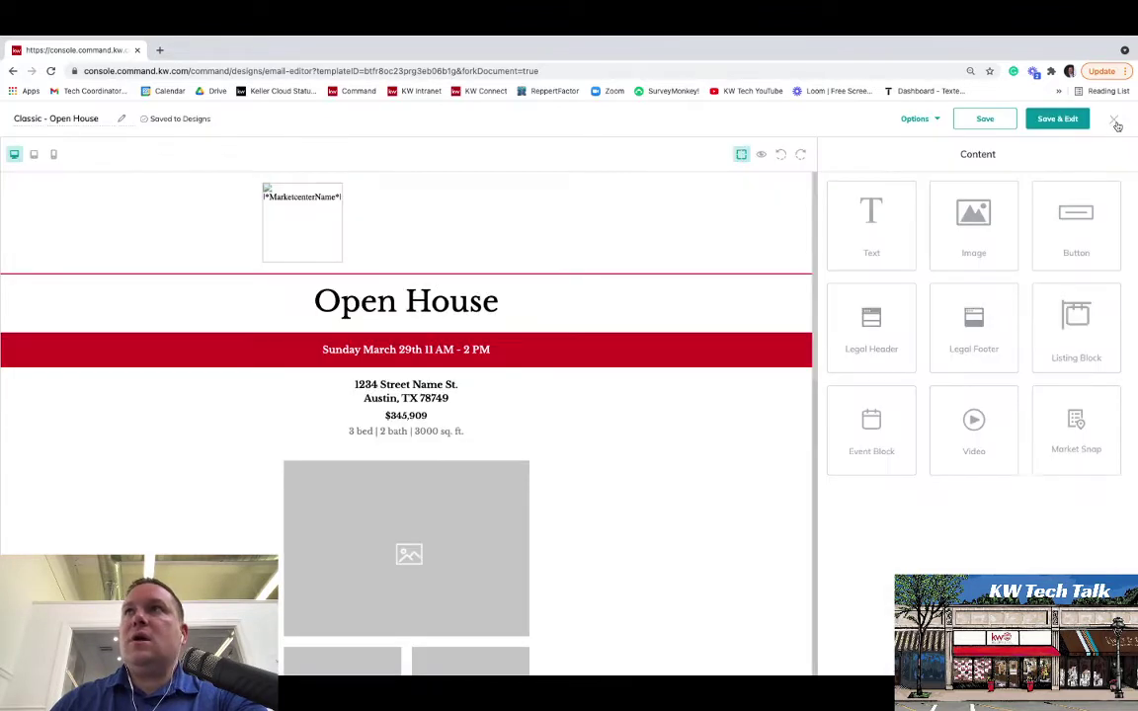
Center the Open House heading and make it bold, trying 26px then 28px sizes.
{"action": "left_click", "coordinate": [417, 307]}
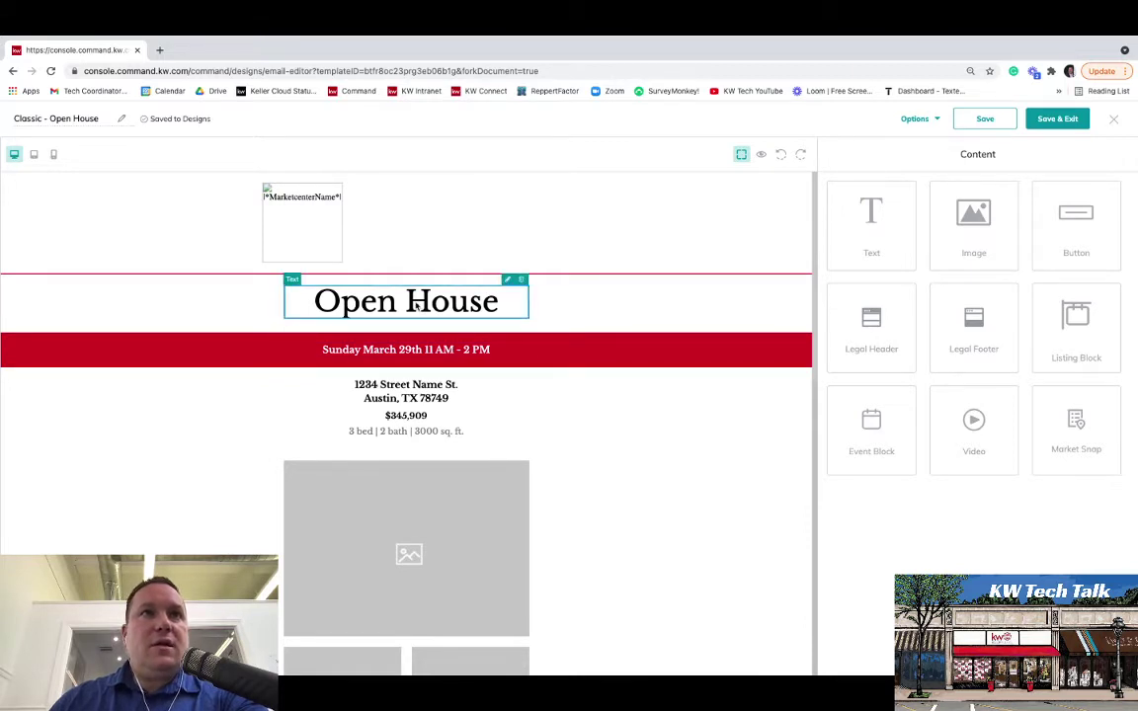
{"action": "left_click", "coordinate": [508, 282]}
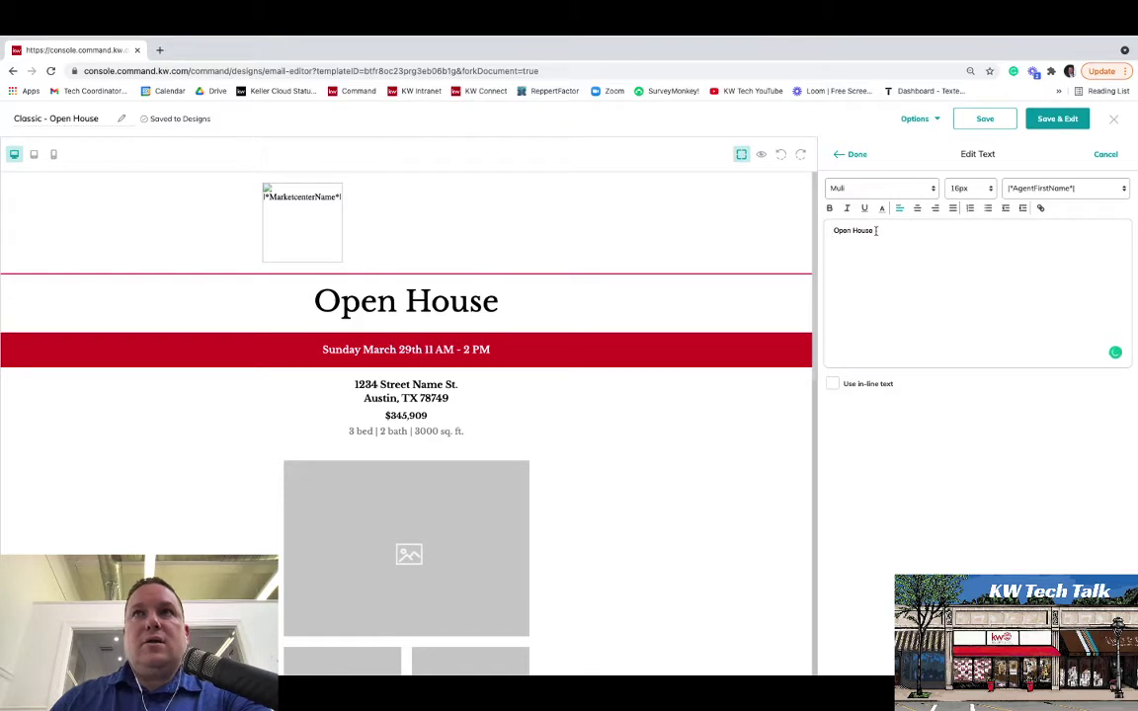
{"action": "left_click_drag", "start_coordinate": [890, 232], "coordinate": [813, 232]}
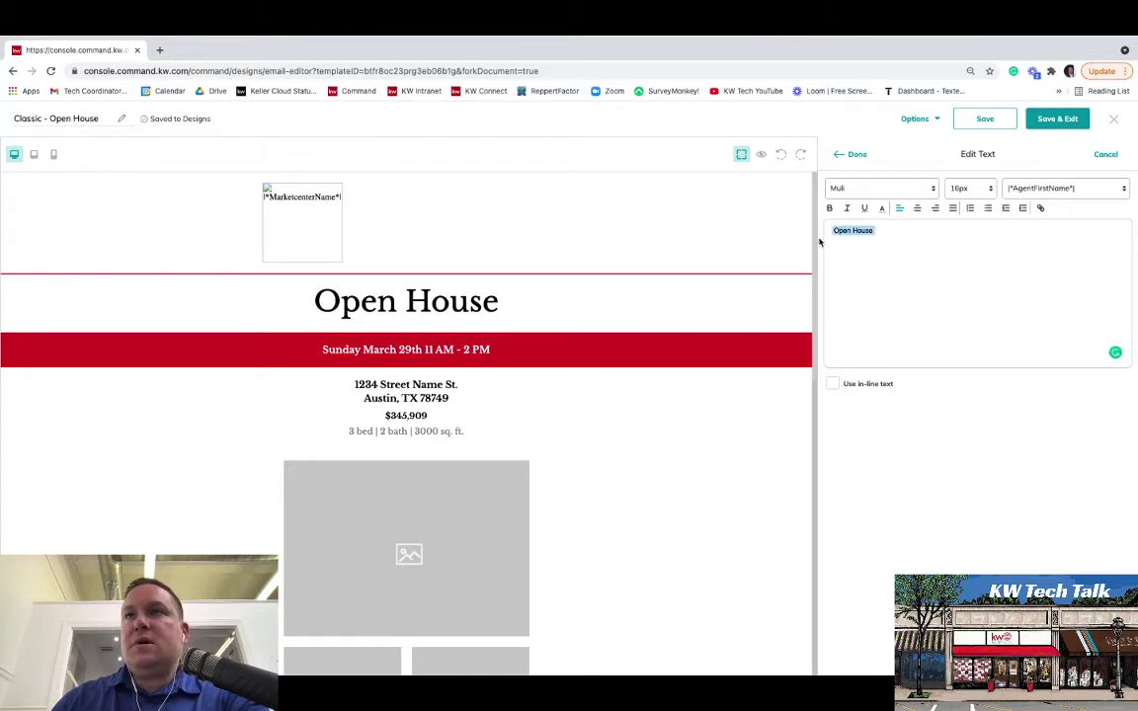
{"action": "left_click", "coordinate": [991, 190]}
{"action": "left_click", "coordinate": [955, 332]}
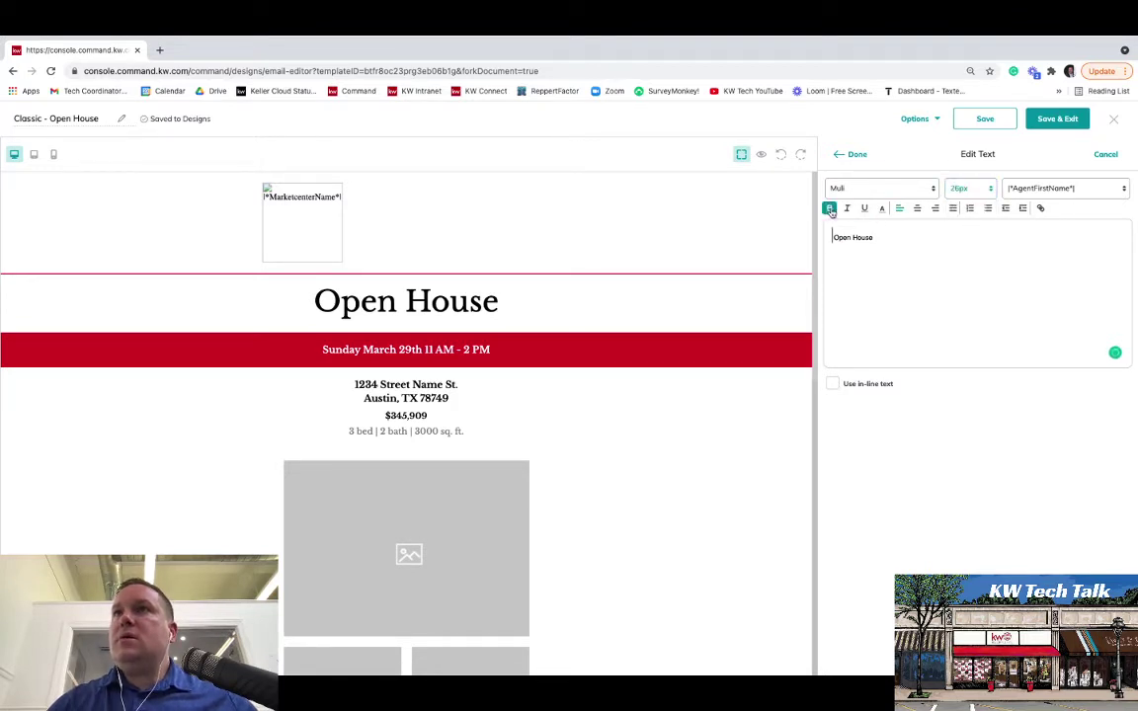
{"action": "left_click", "coordinate": [918, 208]}
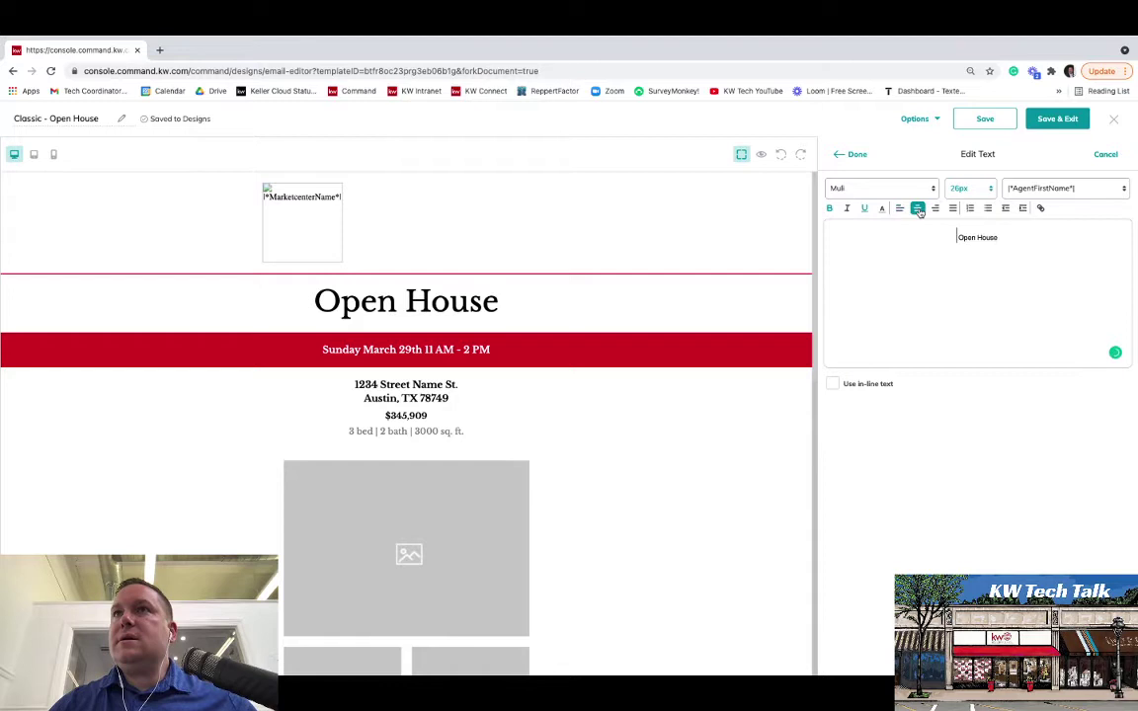
{"action": "left_click", "coordinate": [848, 155]}
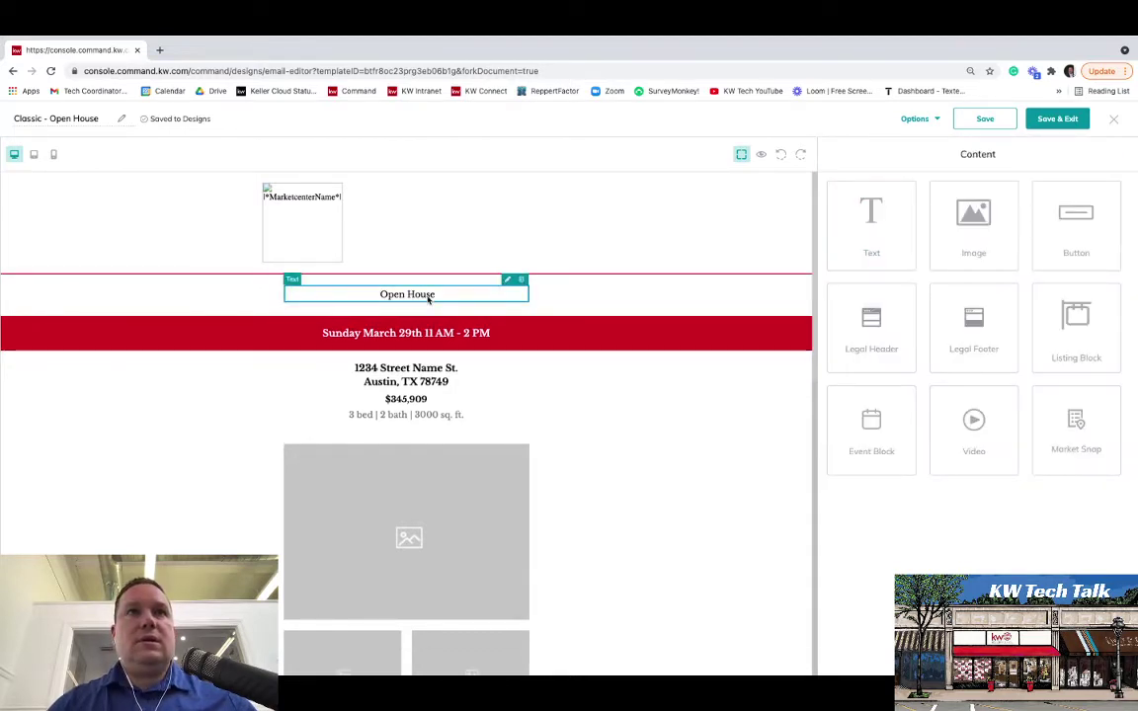
{"action": "left_click", "coordinate": [508, 280]}
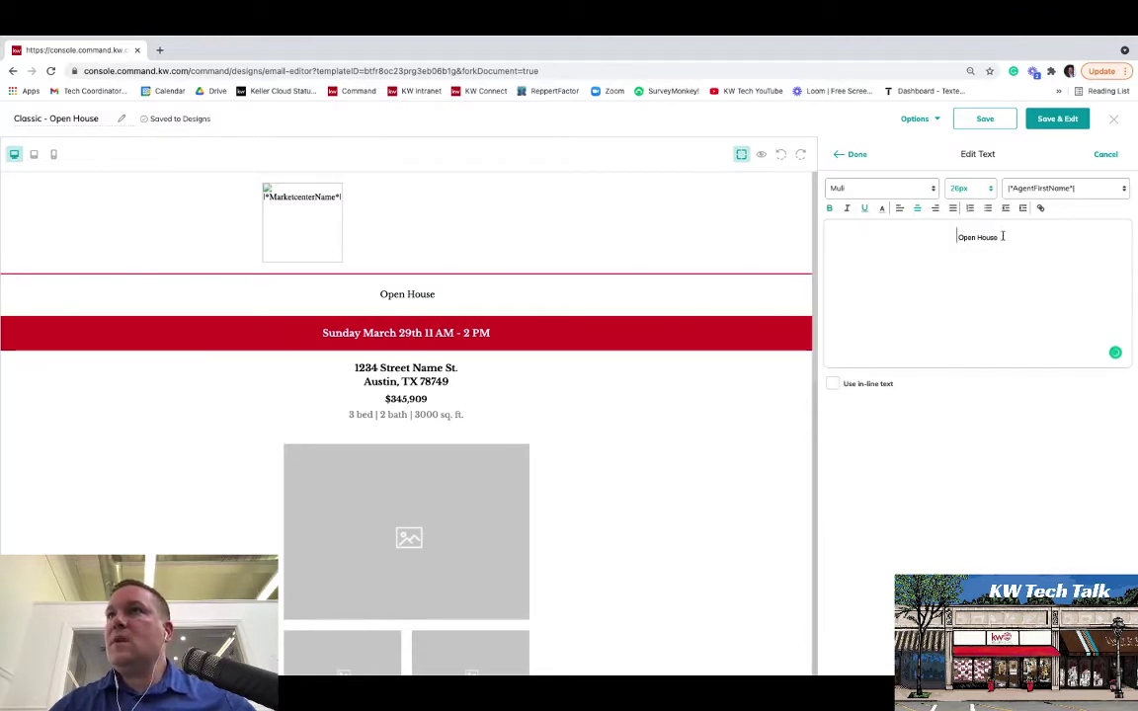
{"action": "left_click_drag", "start_coordinate": [1000, 237], "coordinate": [936, 235]}
{"action": "left_click", "coordinate": [978, 188]}
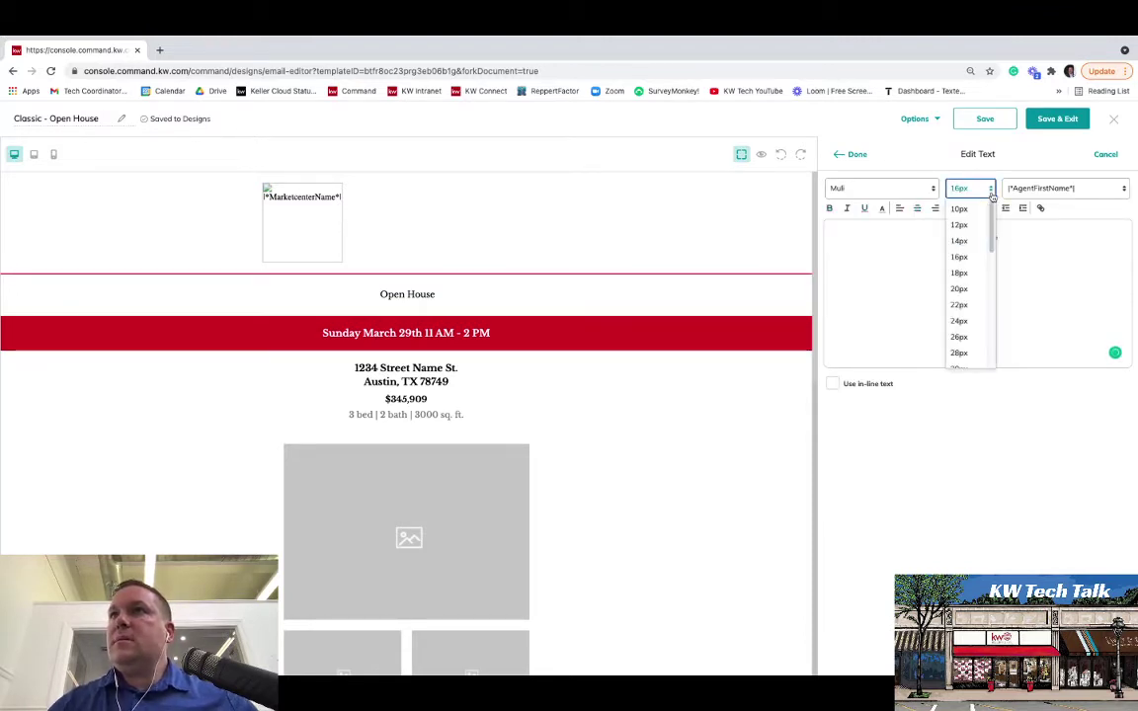
{"action": "left_click", "coordinate": [958, 354]}
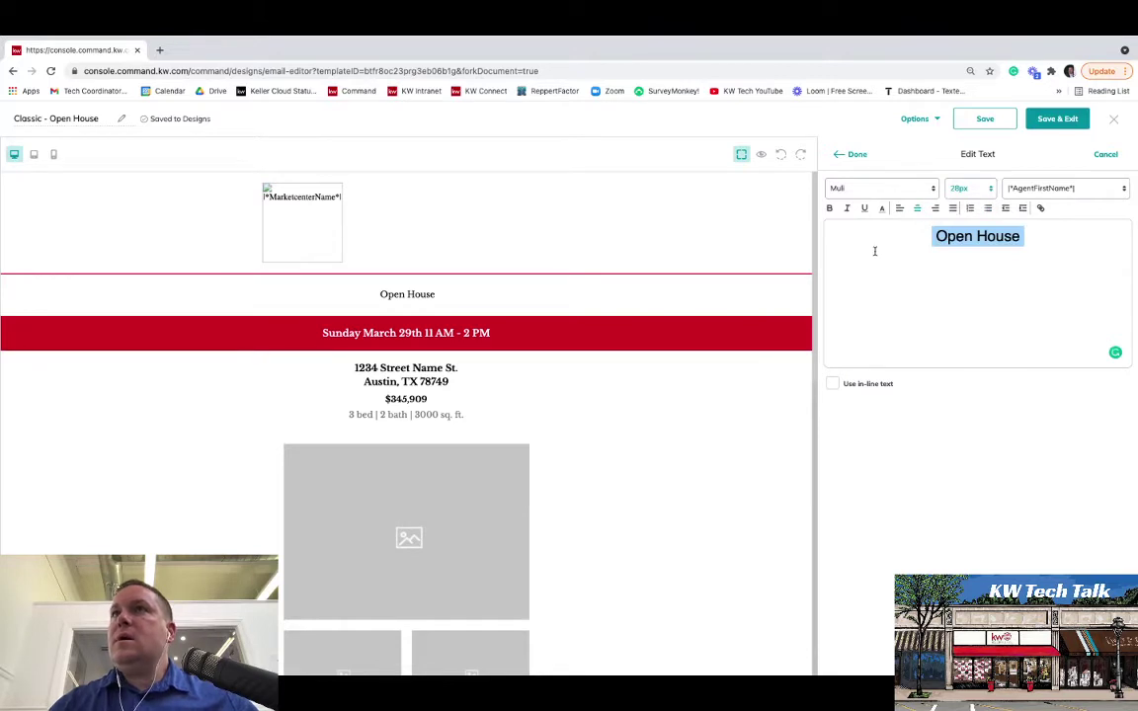
{"action": "left_click", "coordinate": [829, 208]}
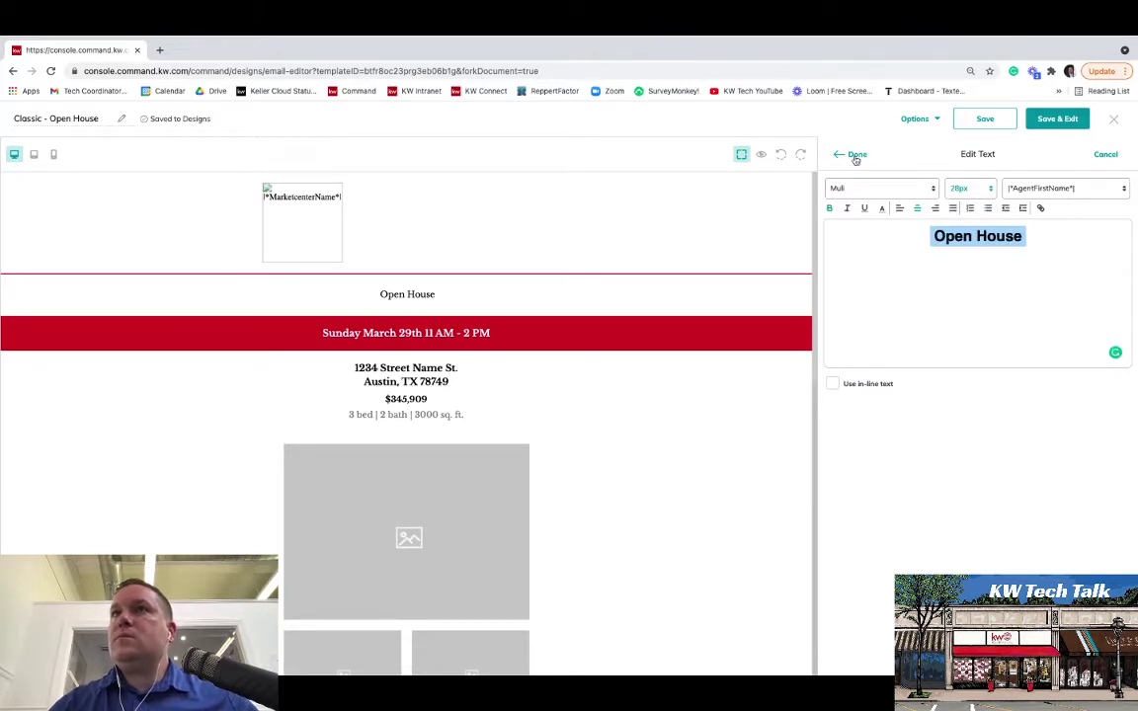
{"action": "left_click", "coordinate": [856, 156]}
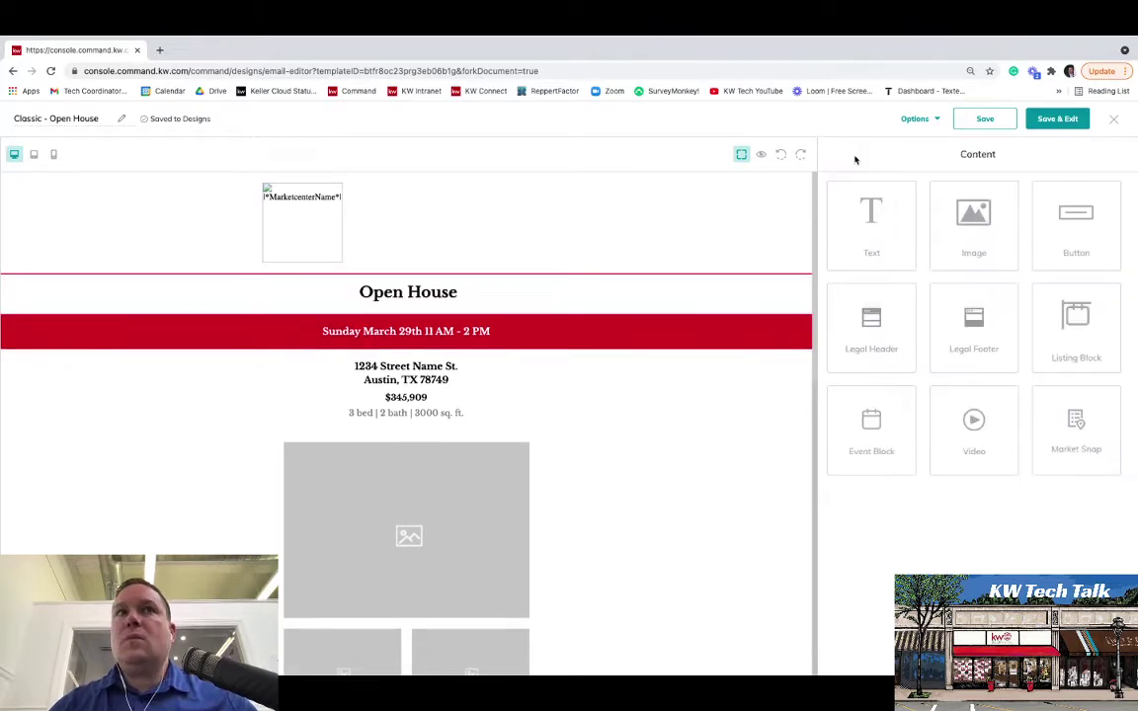
Set the Open House heading to 40px and underline it.
{"action": "left_click", "coordinate": [474, 296]}
{"action": "left_click", "coordinate": [509, 280]}
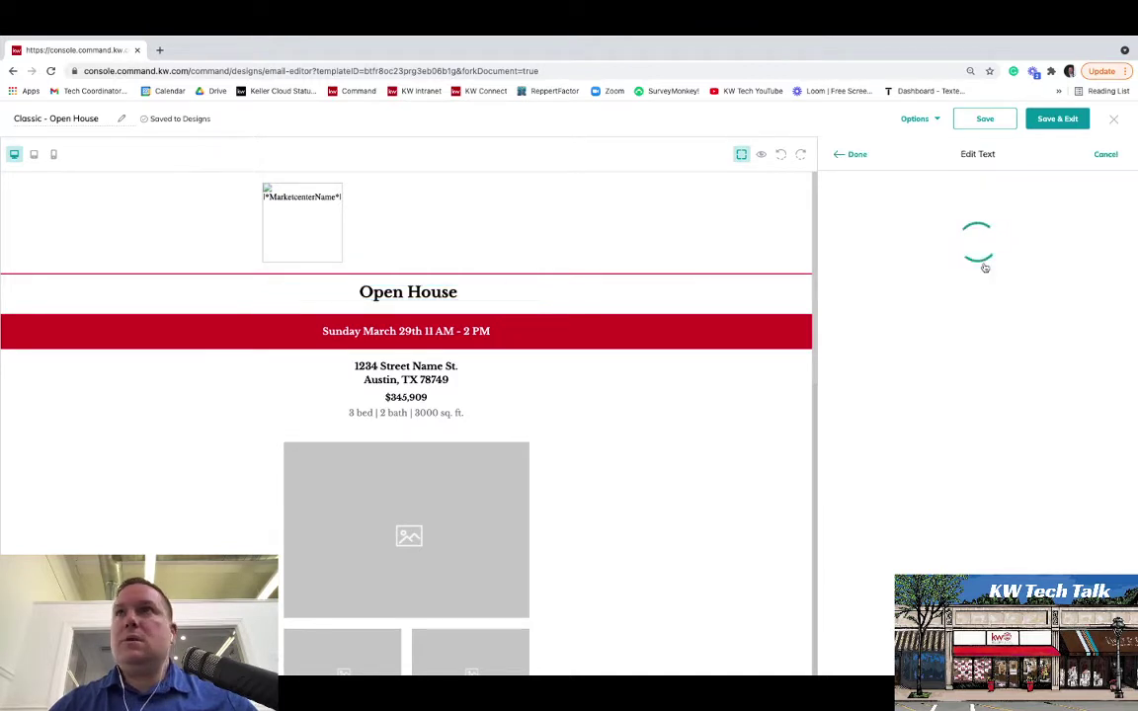
{"action": "left_click", "coordinate": [966, 187]}
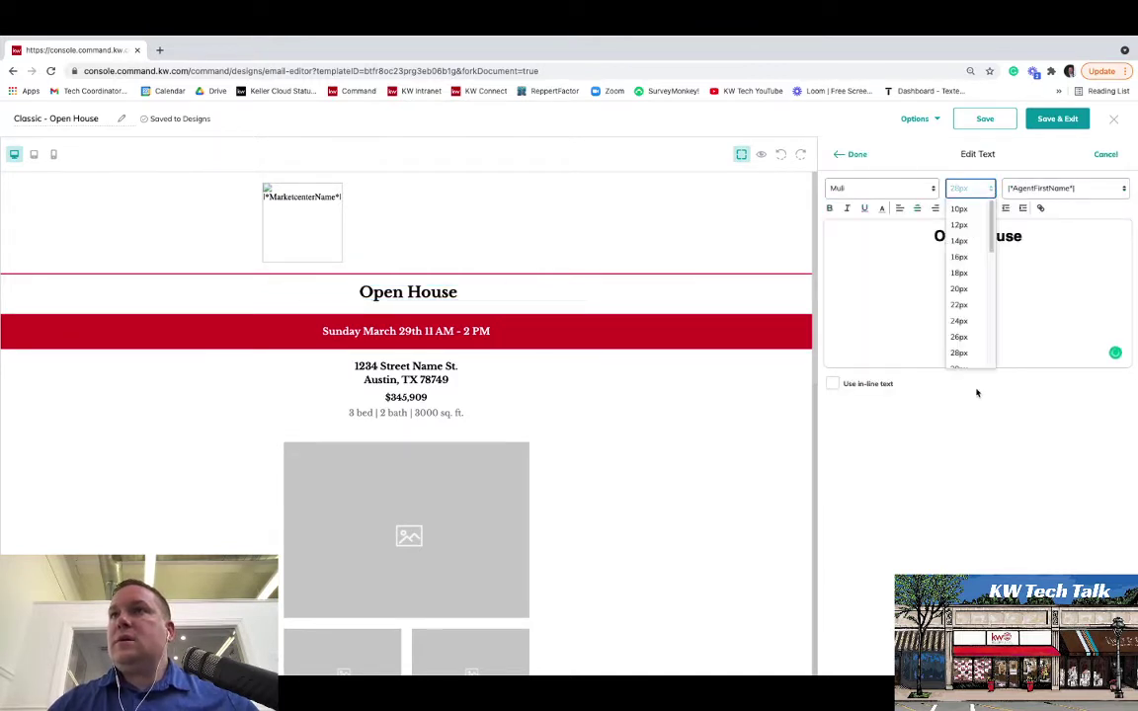
{"action": "scroll", "coordinate": [971, 326], "scroll_direction": "down", "scroll_amount": 3}
{"action": "left_click", "coordinate": [968, 327]}
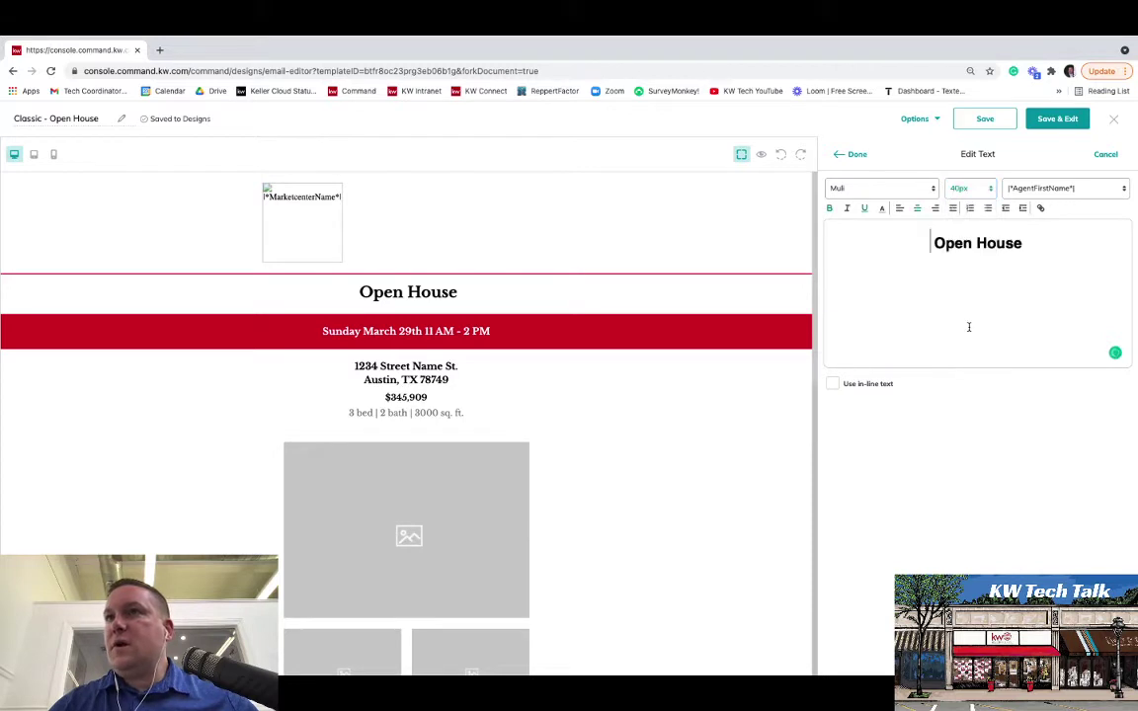
{"action": "left_click_drag", "start_coordinate": [1035, 246], "coordinate": [902, 244]}
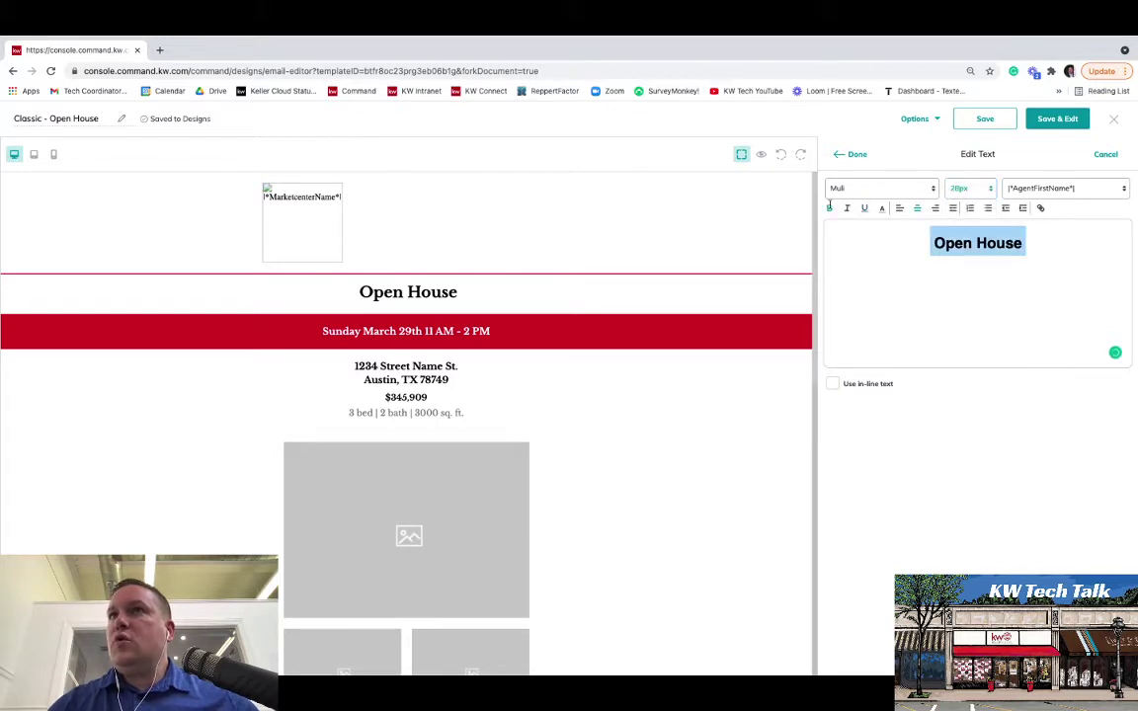
{"action": "left_click", "coordinate": [849, 154]}
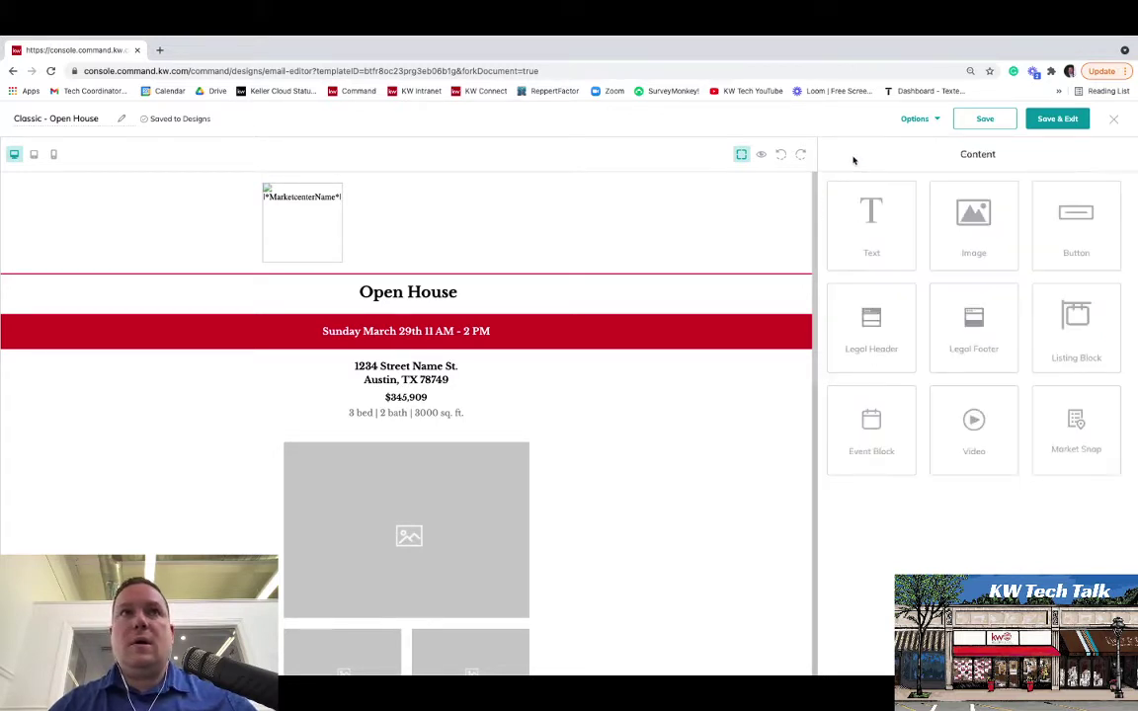
{"action": "left_click", "coordinate": [509, 282]}
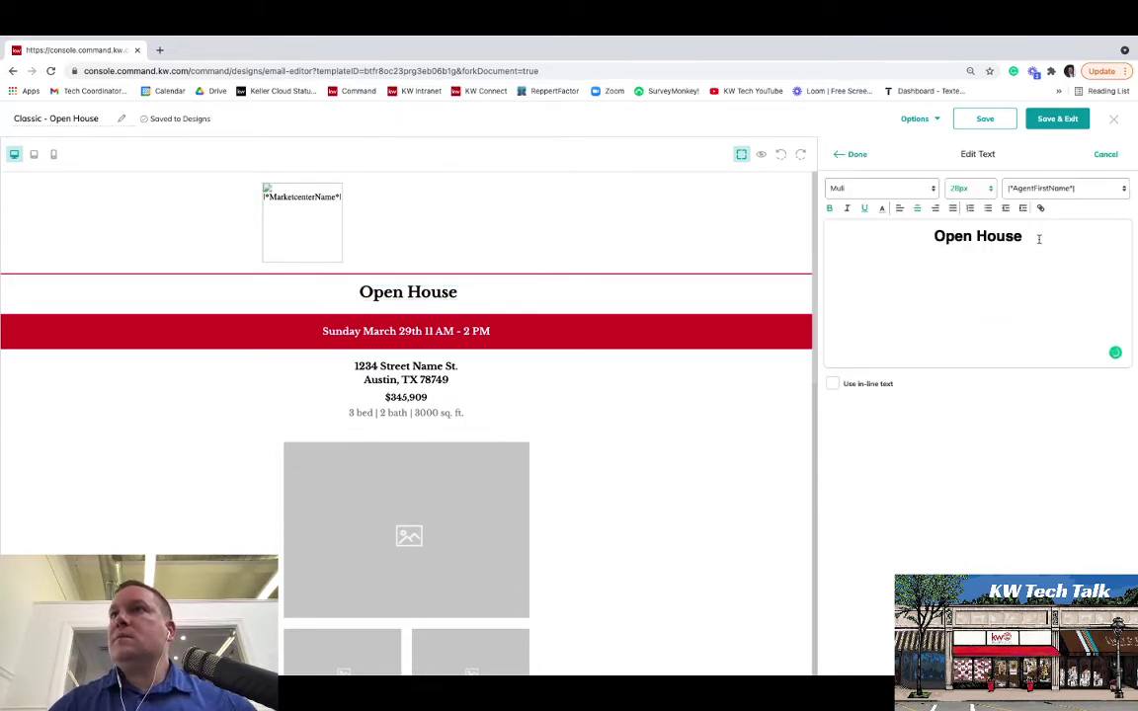
{"action": "left_click_drag", "start_coordinate": [1037, 238], "coordinate": [886, 233]}
{"action": "left_click", "coordinate": [969, 188]}
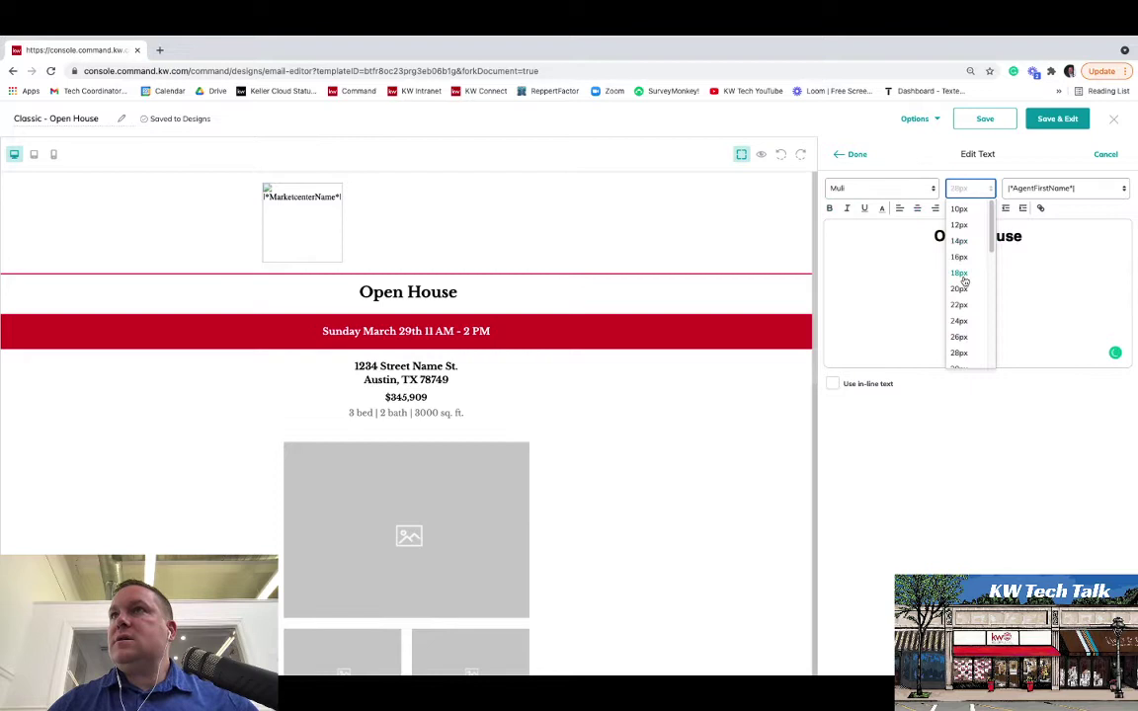
{"action": "scroll", "coordinate": [964, 281], "scroll_direction": "down", "scroll_amount": 3}
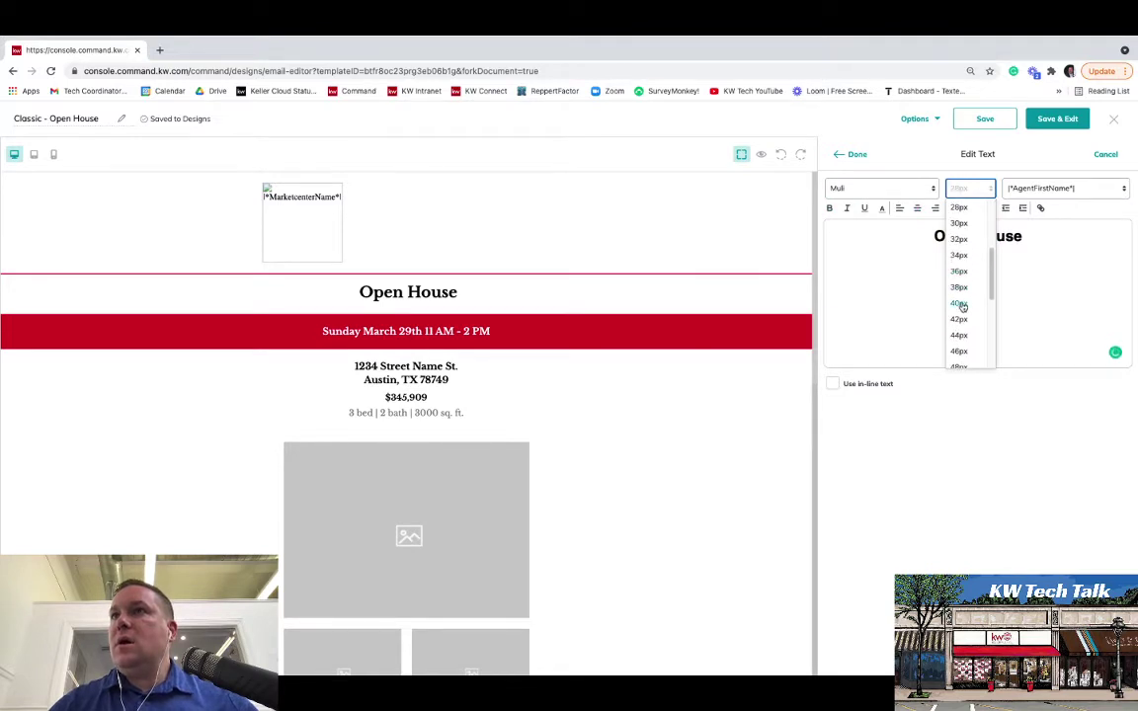
{"action": "left_click", "coordinate": [960, 303]}
{"action": "left_click", "coordinate": [865, 208]}
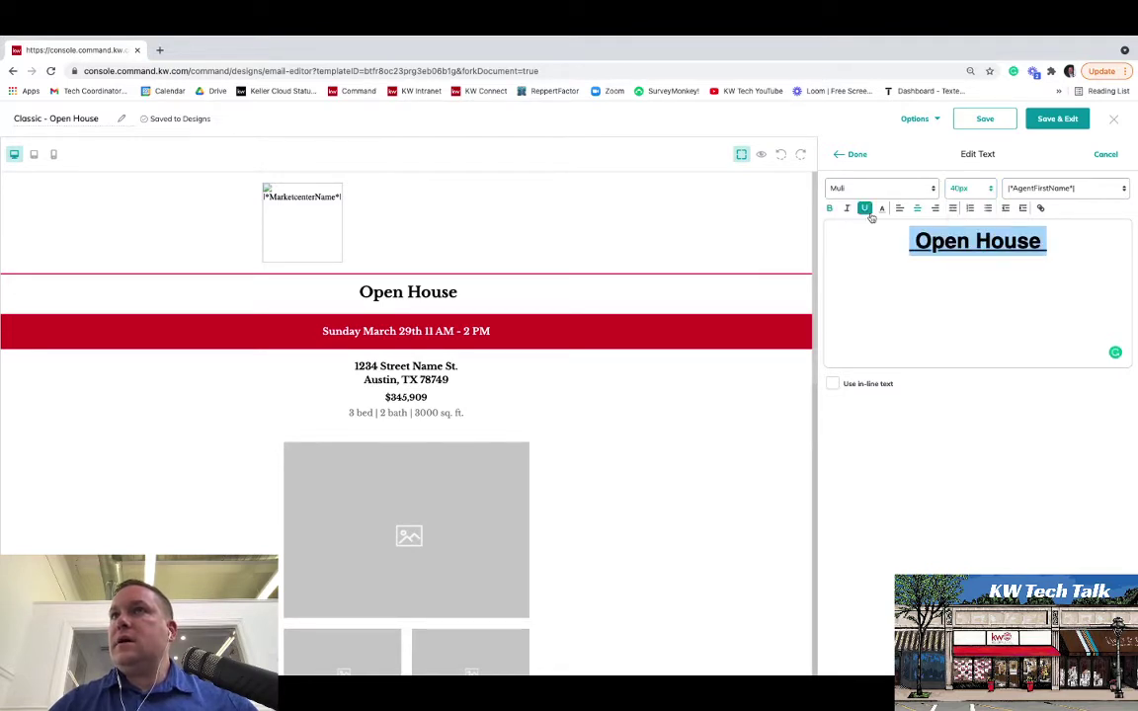
{"action": "left_click", "coordinate": [854, 156]}
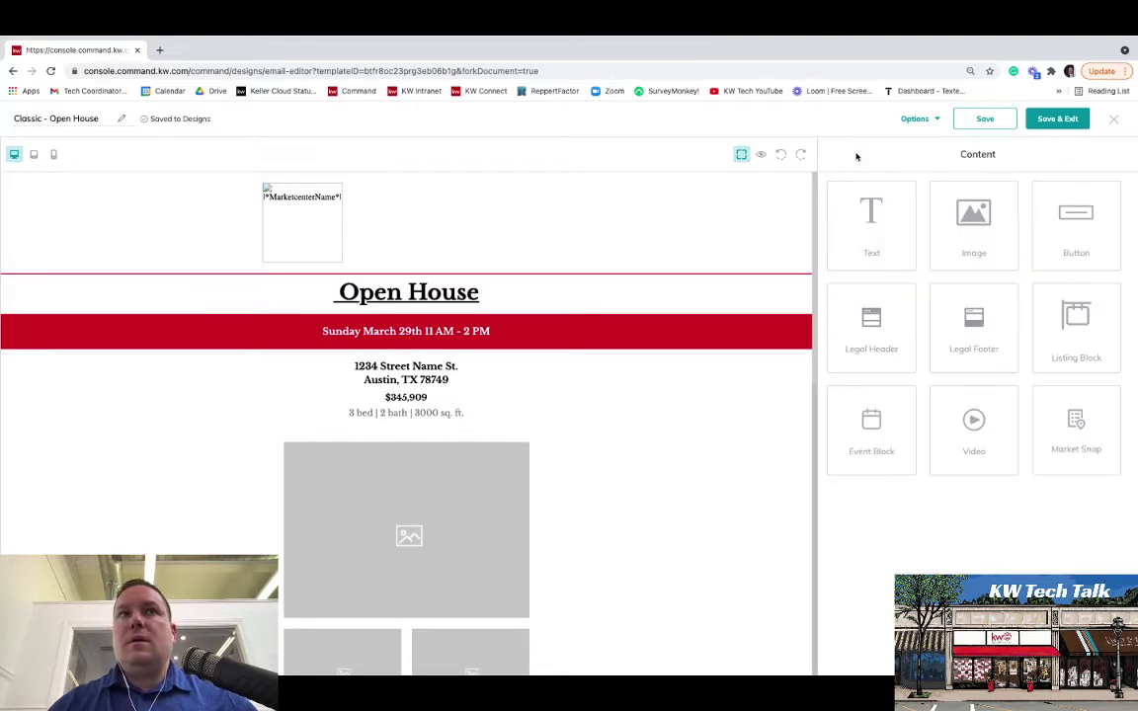
Change 'March' to 'April' in the red banner's date line.
{"action": "left_click", "coordinate": [432, 337]}
{"action": "left_click", "coordinate": [506, 319]}
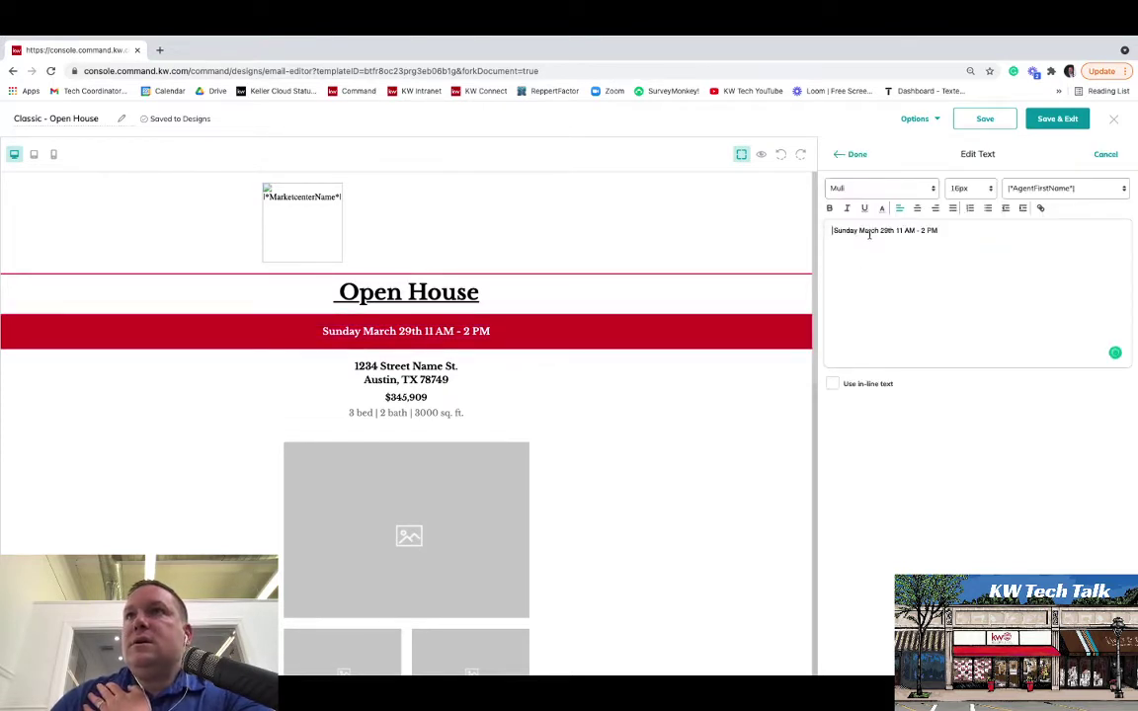
{"action": "double_click", "coordinate": [868, 230]}
{"action": "type", "text": "April"}
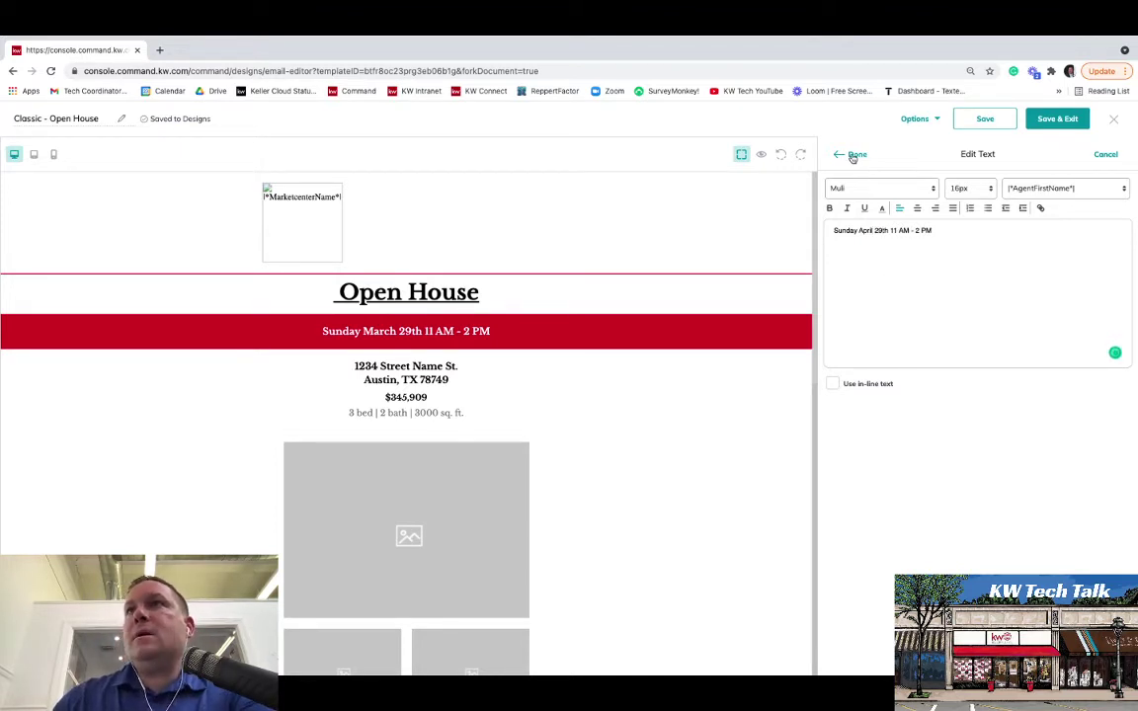
{"action": "left_click", "coordinate": [852, 155]}
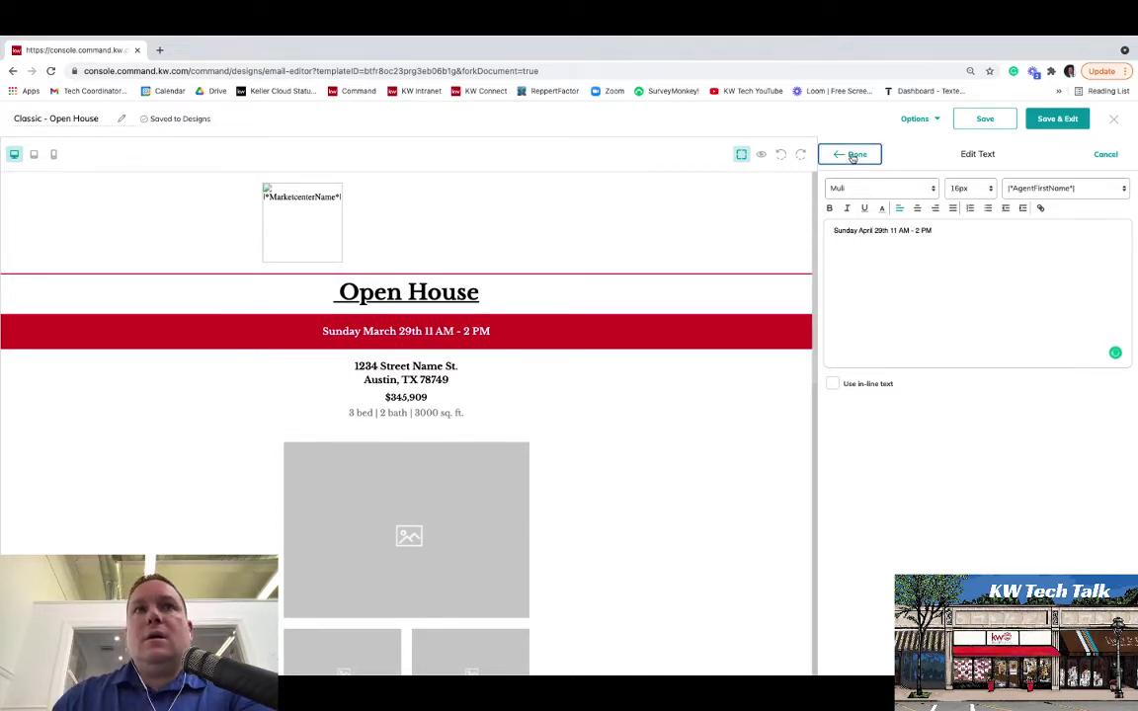
Recolour the whole 'Sunday April 29th 11 AM - 2 PM' line to white.
{"action": "left_click", "coordinate": [375, 335]}
{"action": "left_click", "coordinate": [506, 321]}
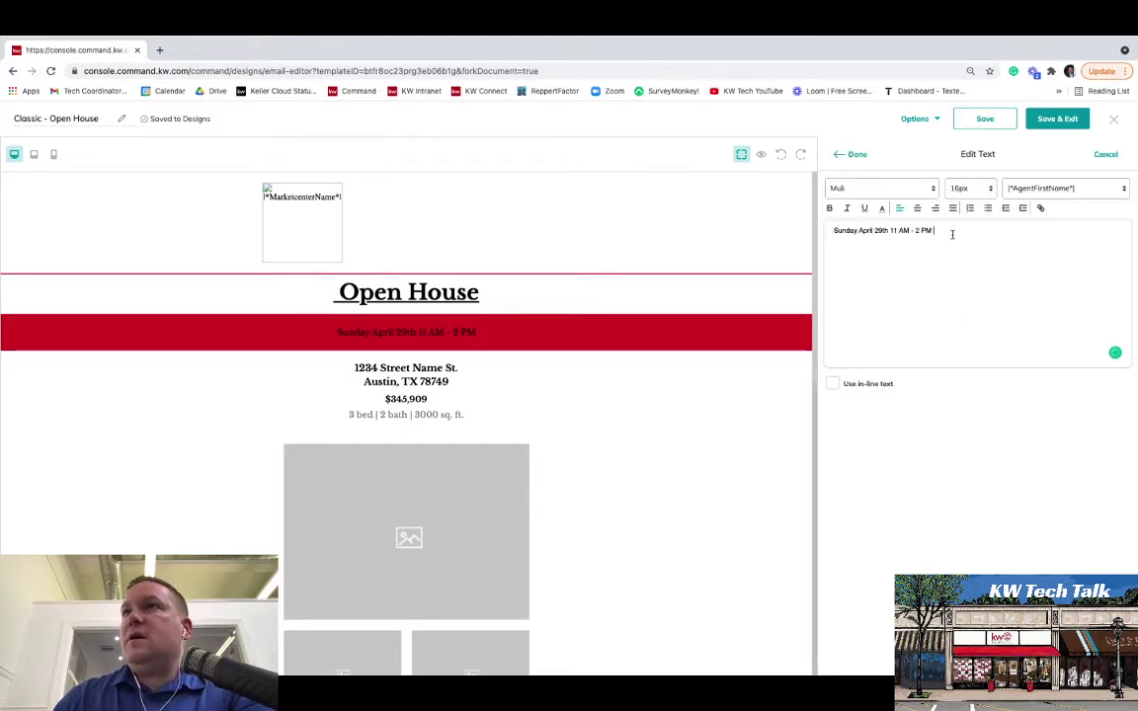
{"action": "triple_click", "coordinate": [952, 234]}
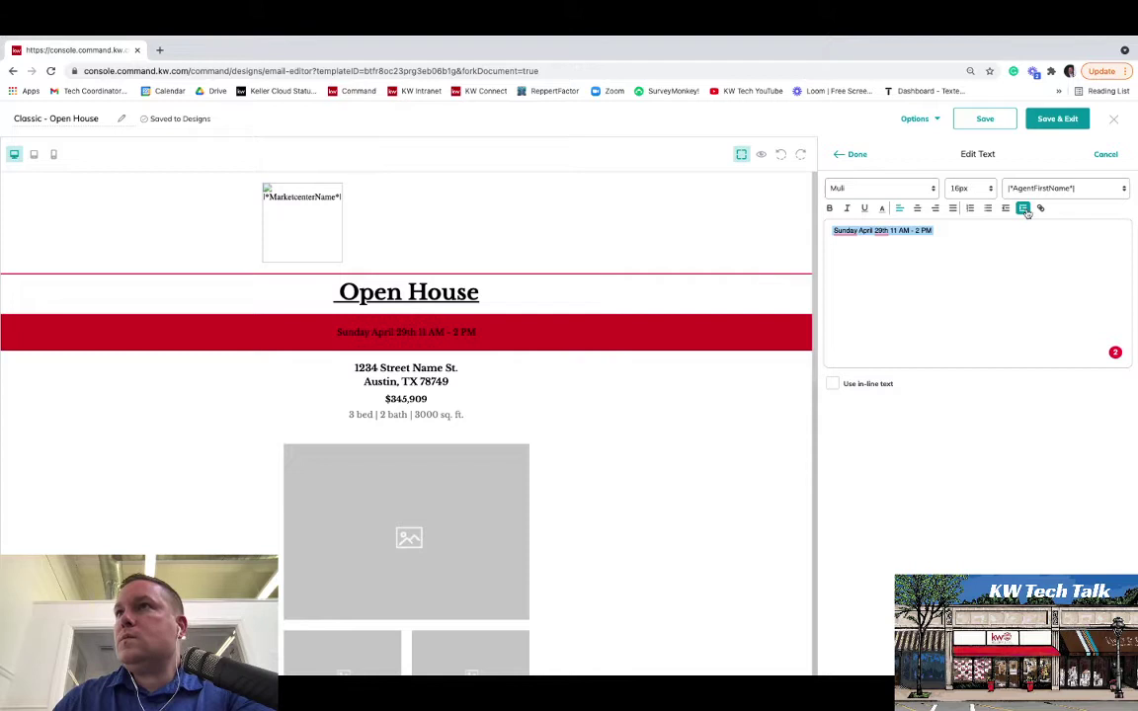
{"action": "left_click", "coordinate": [882, 208]}
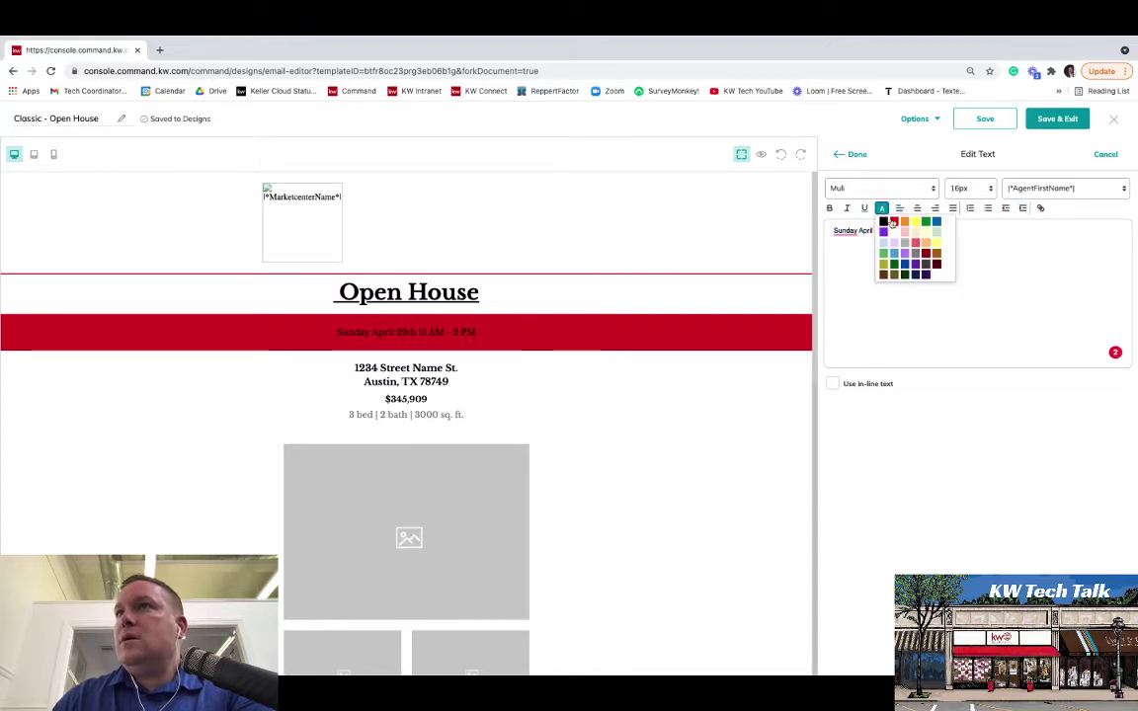
{"action": "left_click", "coordinate": [892, 221]}
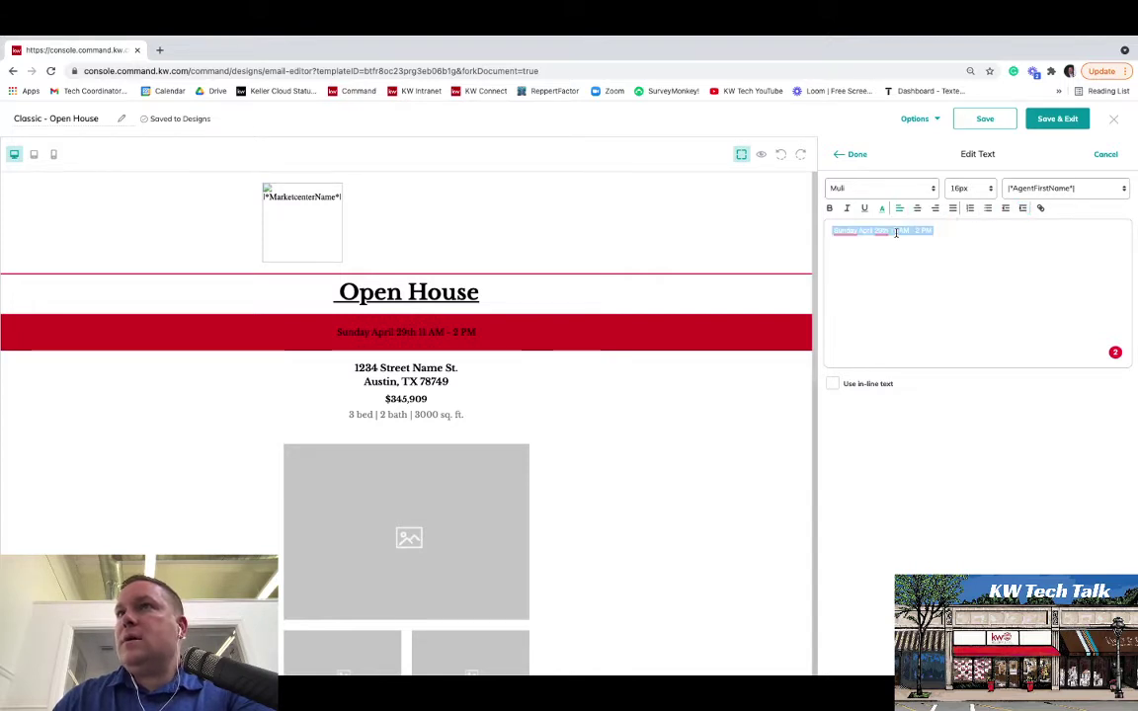
{"action": "left_click", "coordinate": [850, 156]}
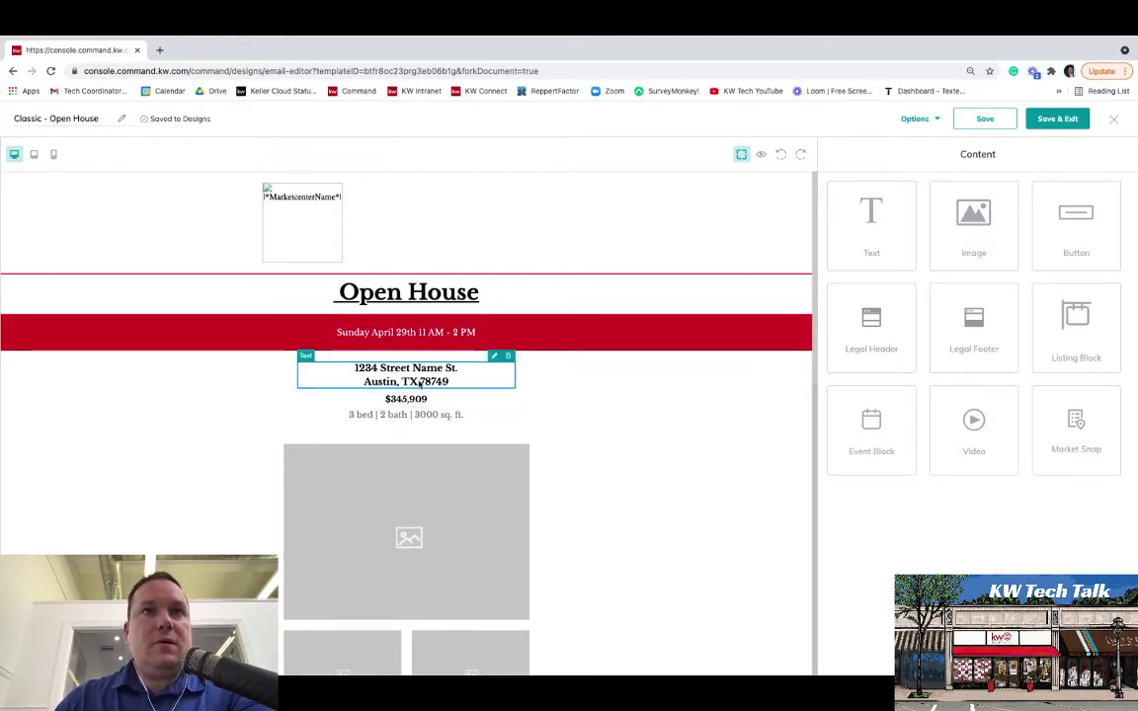
{"action": "scroll", "coordinate": [640, 464], "scroll_direction": "down", "scroll_amount": 1}
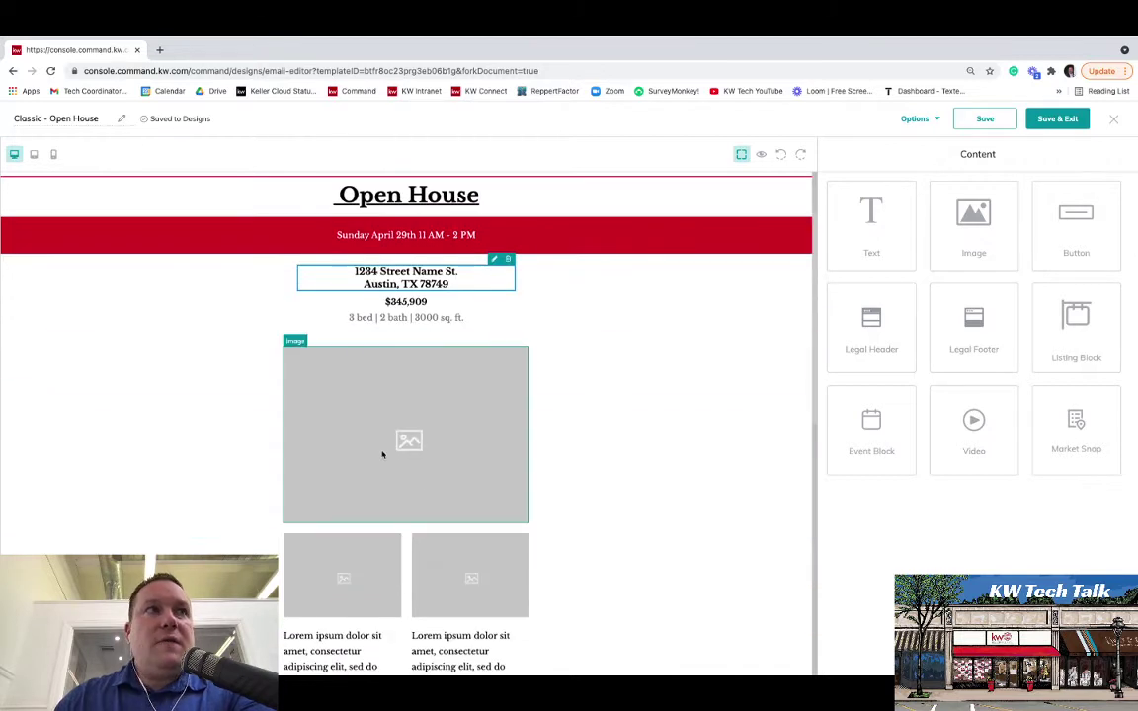
Replace the main placeholder image, picking the front exterior photo from a St Augustine Beach listing.
{"action": "left_click", "coordinate": [506, 349]}
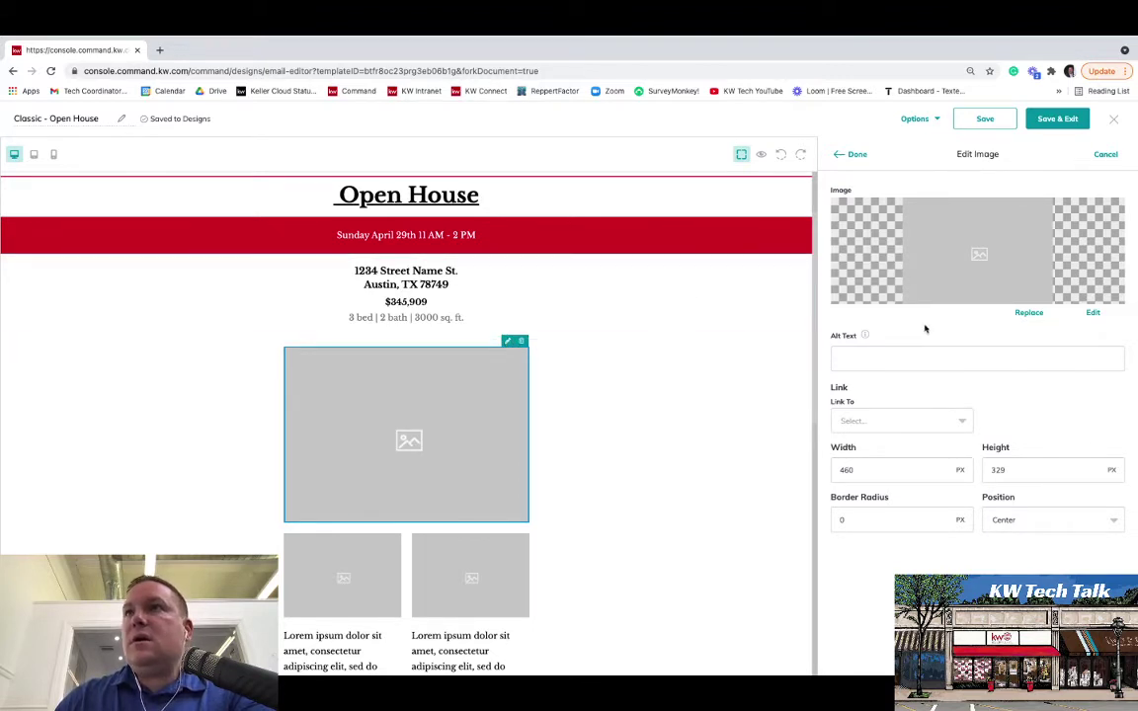
{"action": "left_click", "coordinate": [1028, 312]}
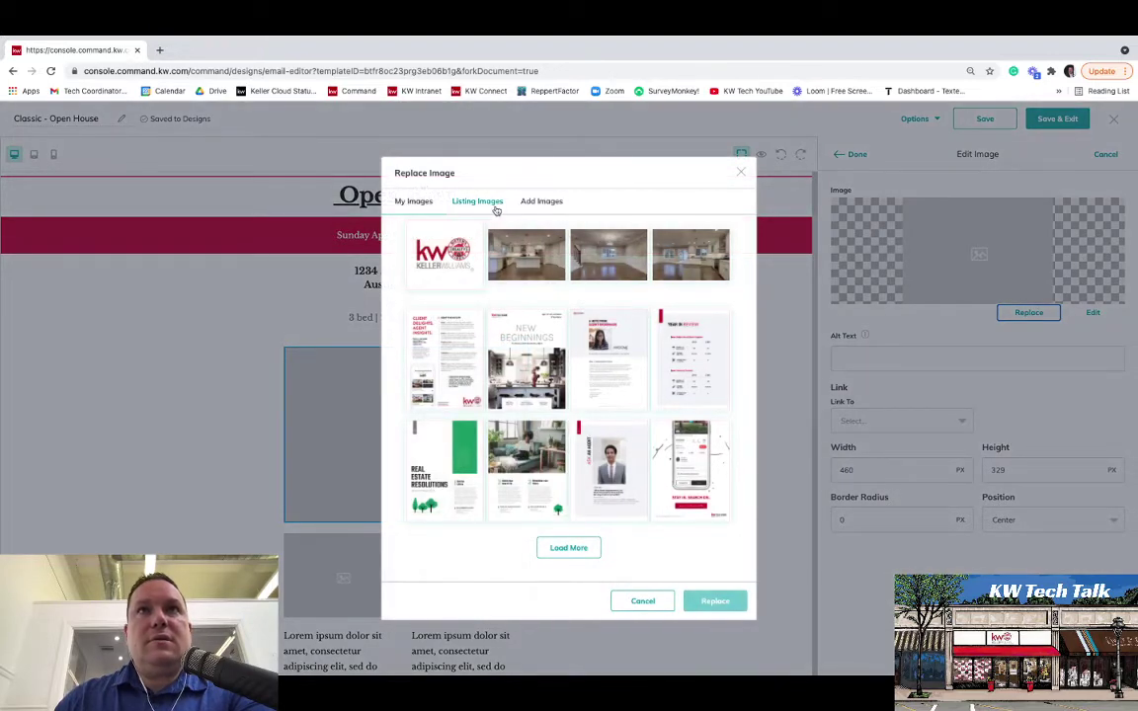
{"action": "left_click", "coordinate": [544, 201]}
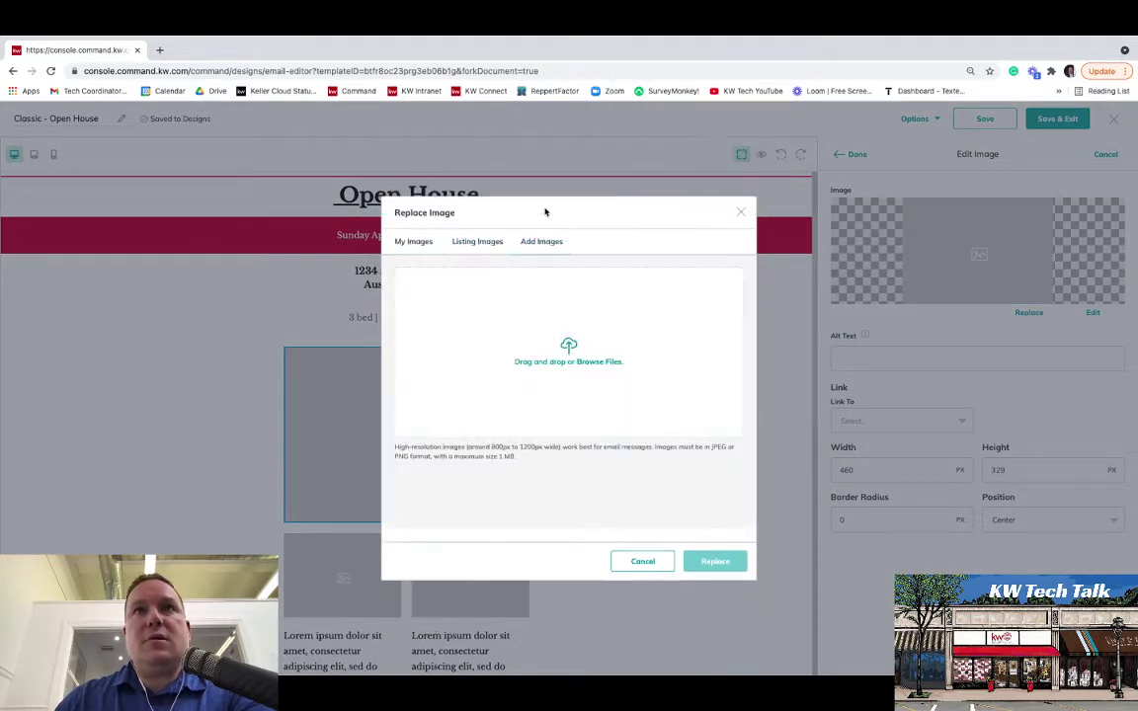
{"action": "left_click", "coordinate": [486, 248]}
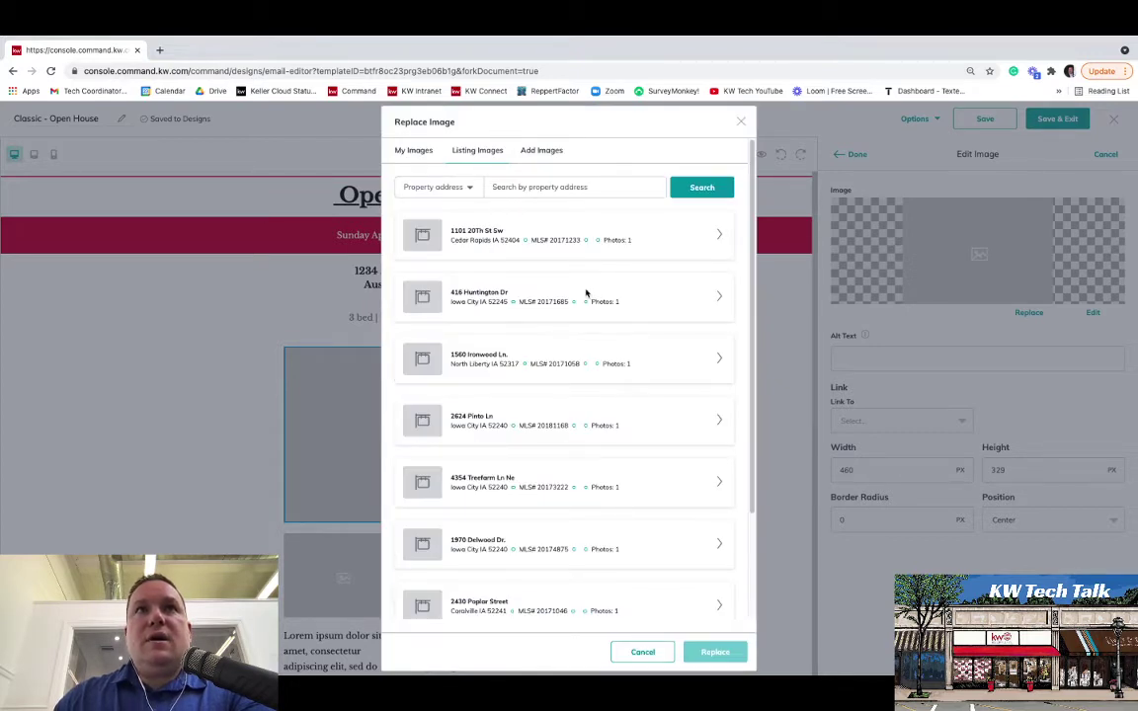
{"action": "scroll", "coordinate": [651, 373], "scroll_direction": "down", "scroll_amount": 3}
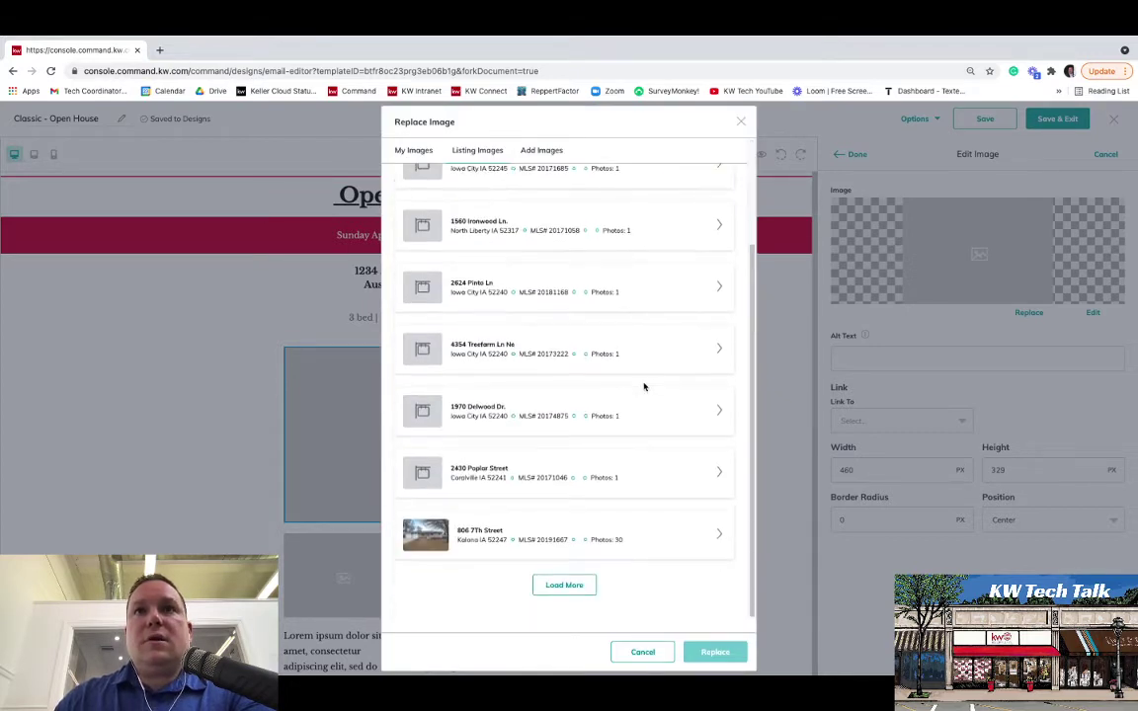
{"action": "left_click", "coordinate": [564, 588]}
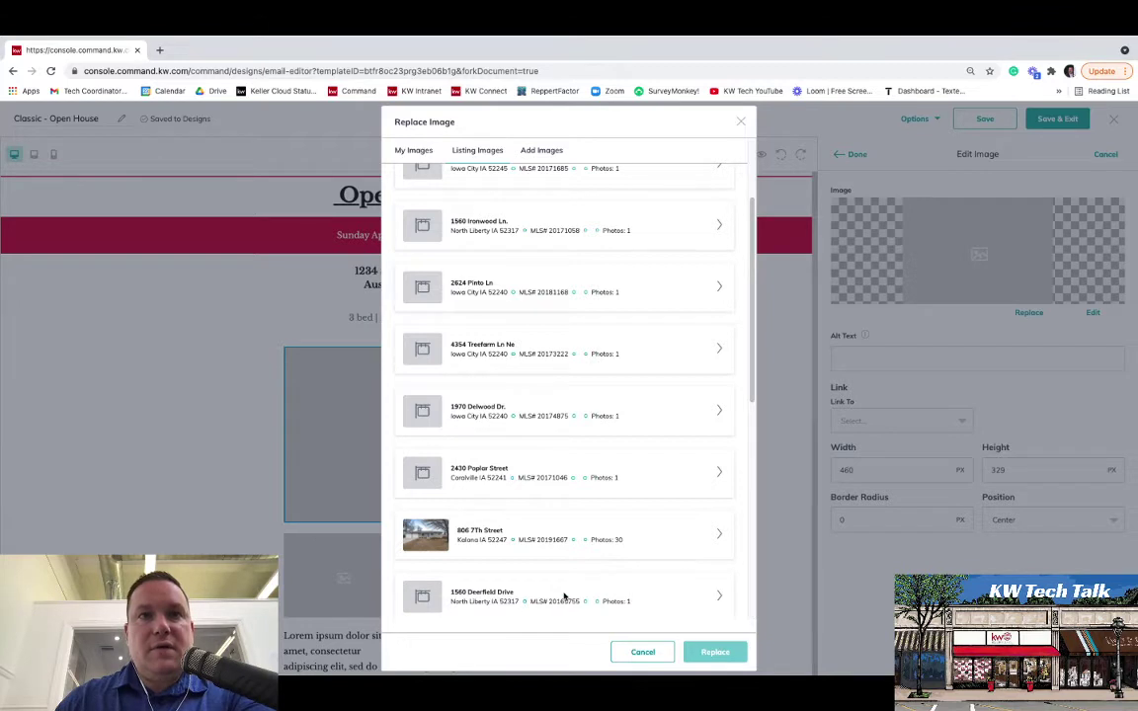
{"action": "scroll", "coordinate": [564, 597], "scroll_direction": "down", "scroll_amount": 10}
{"action": "left_click", "coordinate": [577, 589]}
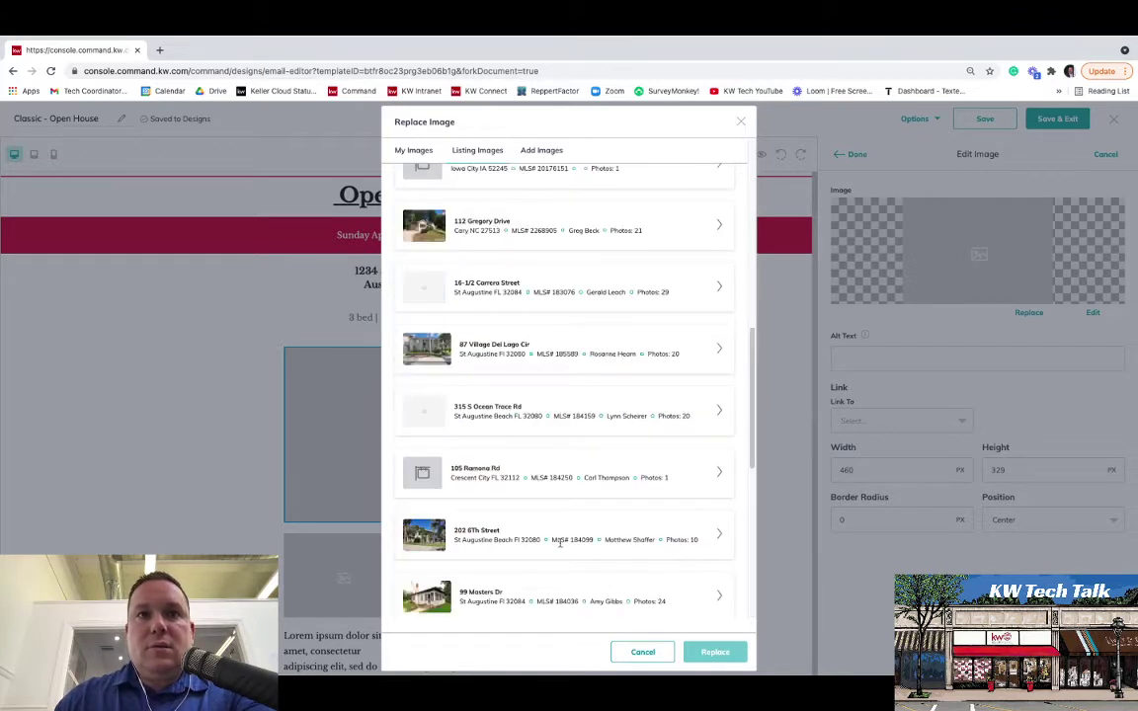
{"action": "left_click", "coordinate": [719, 536]}
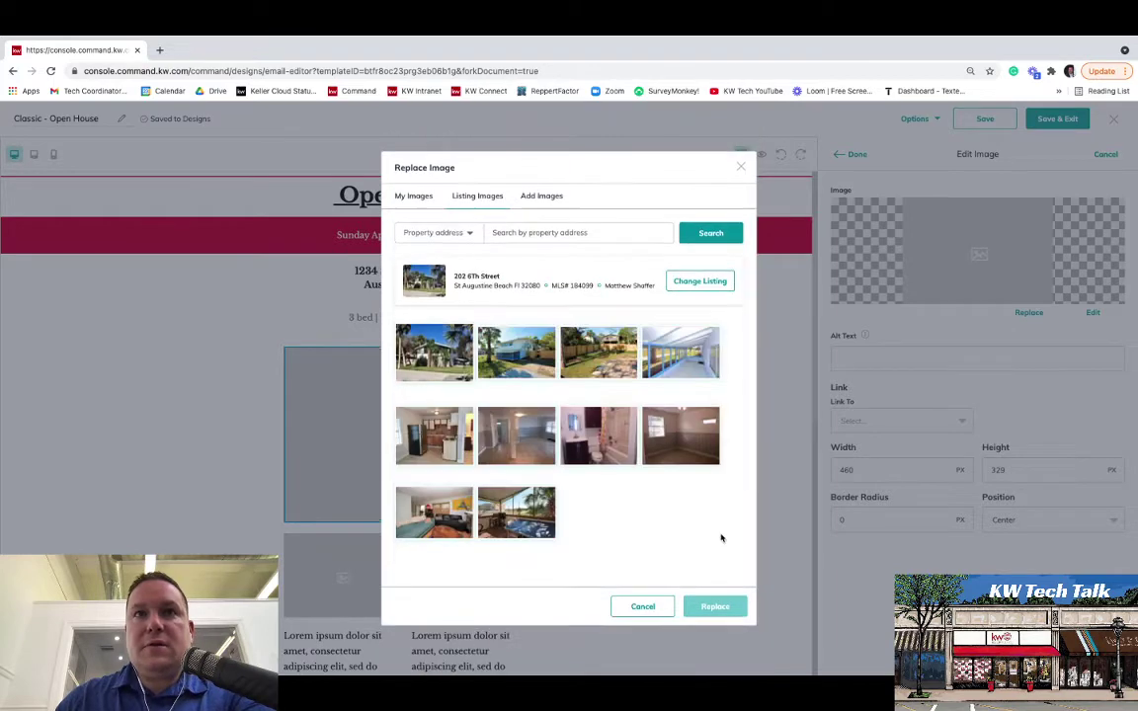
{"action": "left_click", "coordinate": [432, 365]}
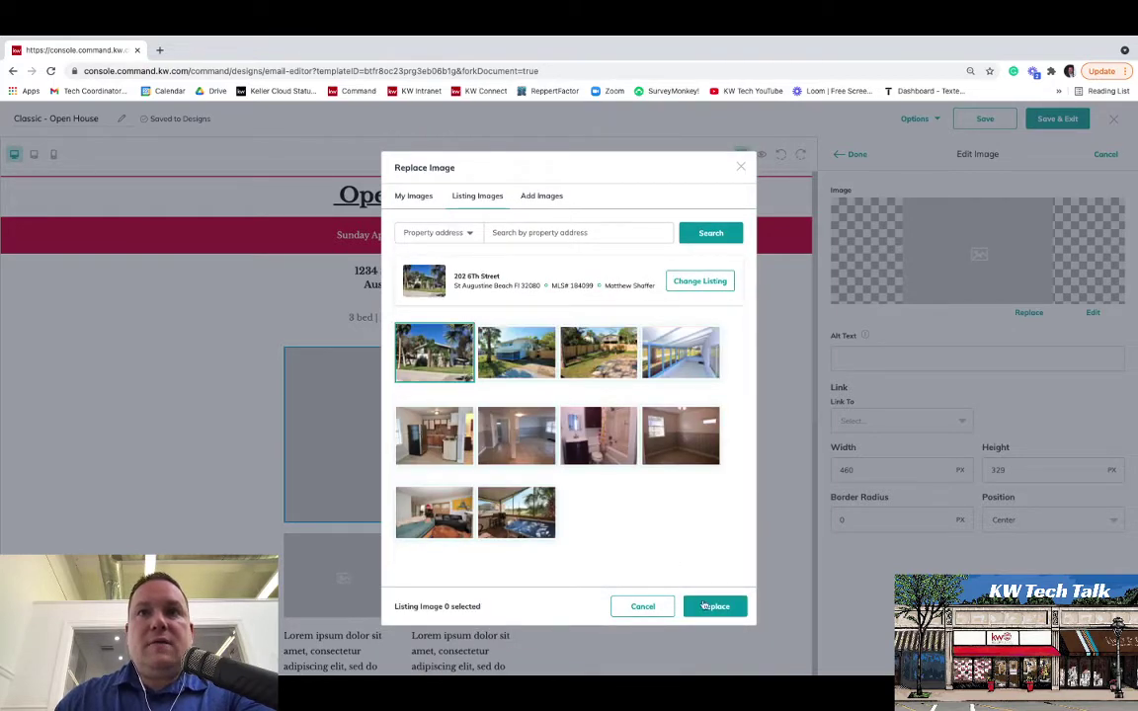
Apply the front exterior photo to the main image block, leaving Link To unset.
{"action": "left_click", "coordinate": [713, 606]}
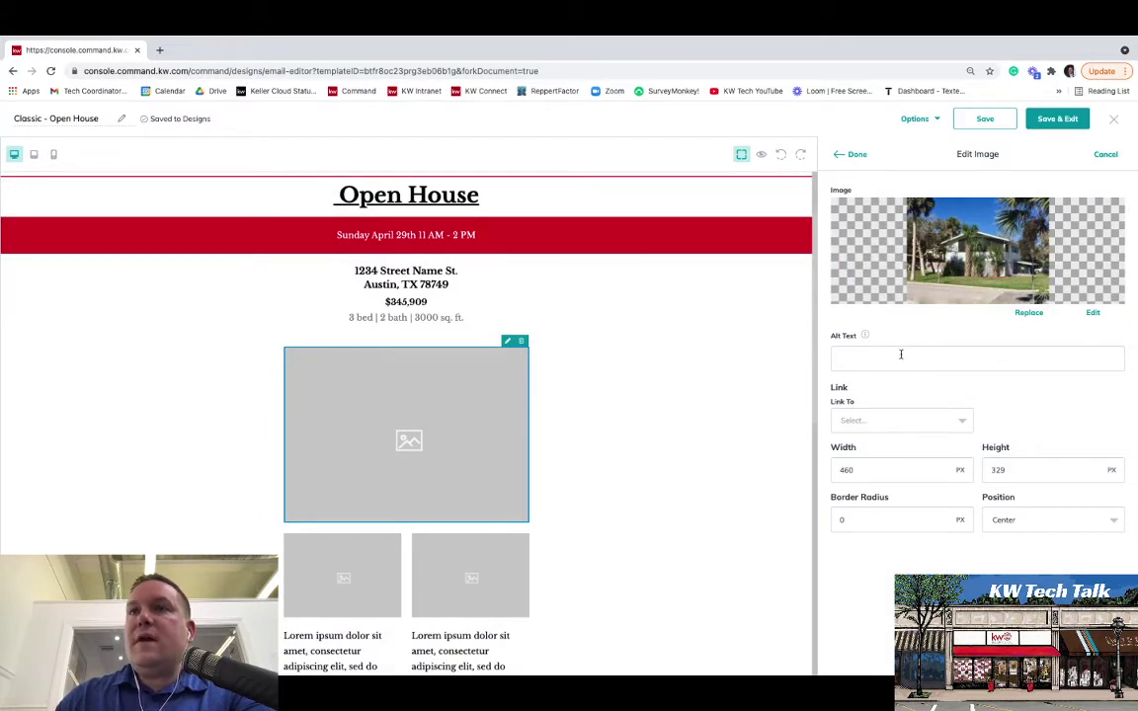
{"action": "left_click", "coordinate": [880, 423]}
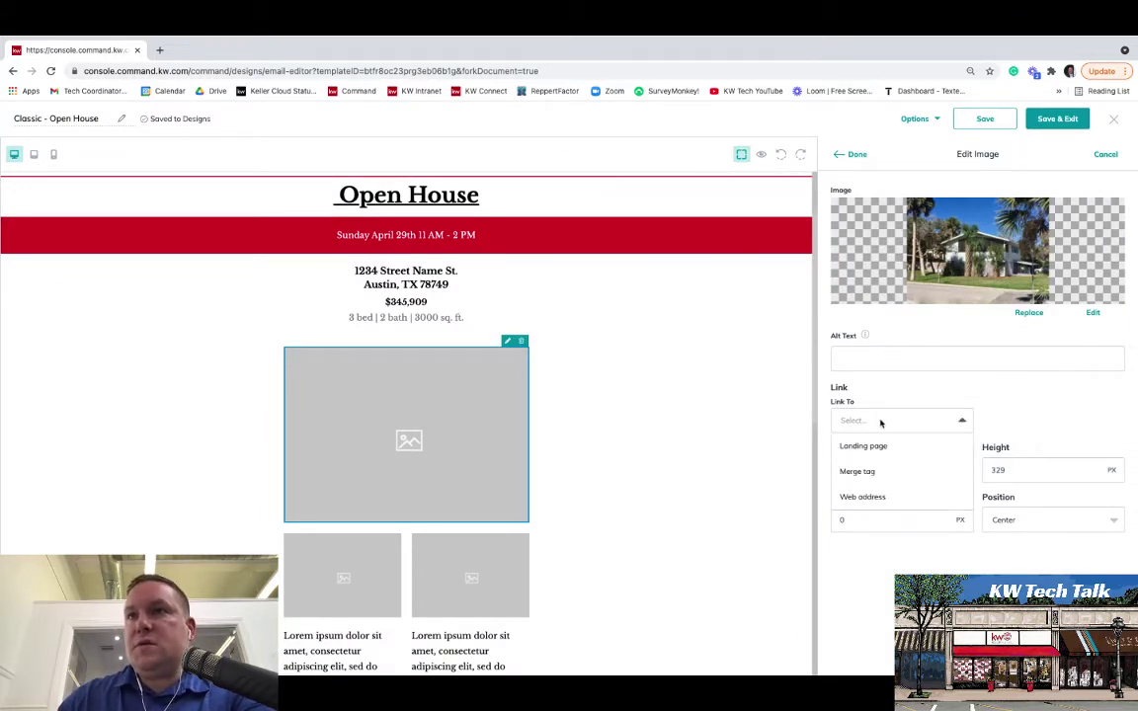
{"action": "left_click", "coordinate": [1043, 436]}
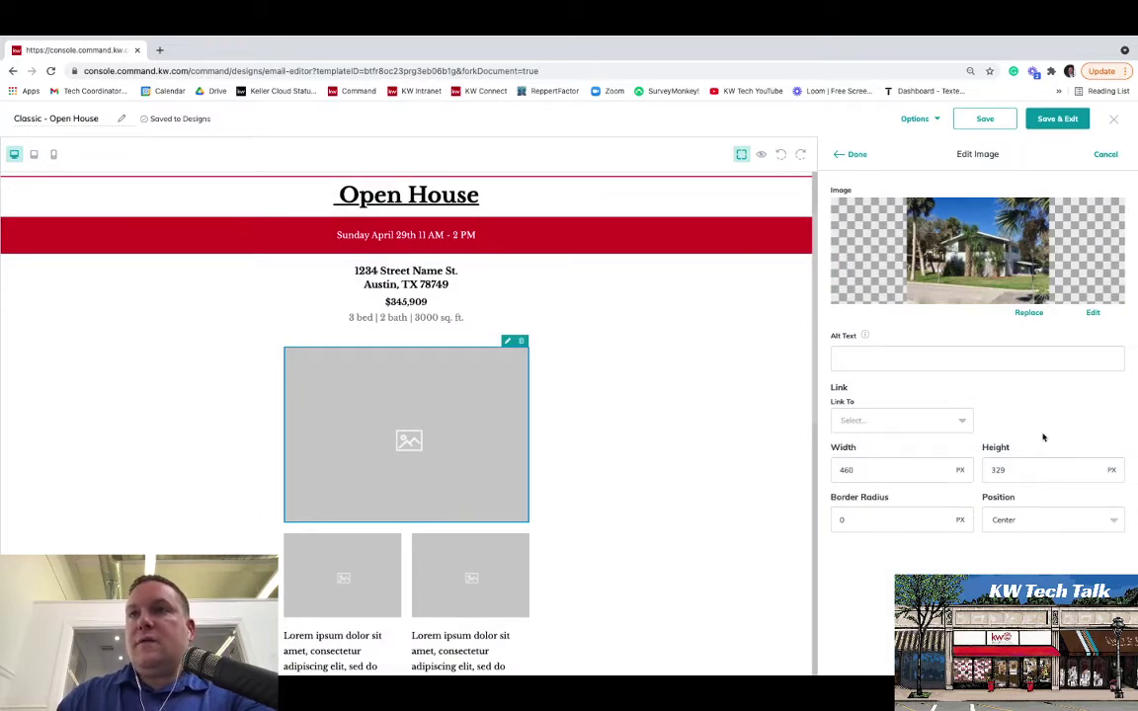
{"action": "left_click", "coordinate": [946, 424]}
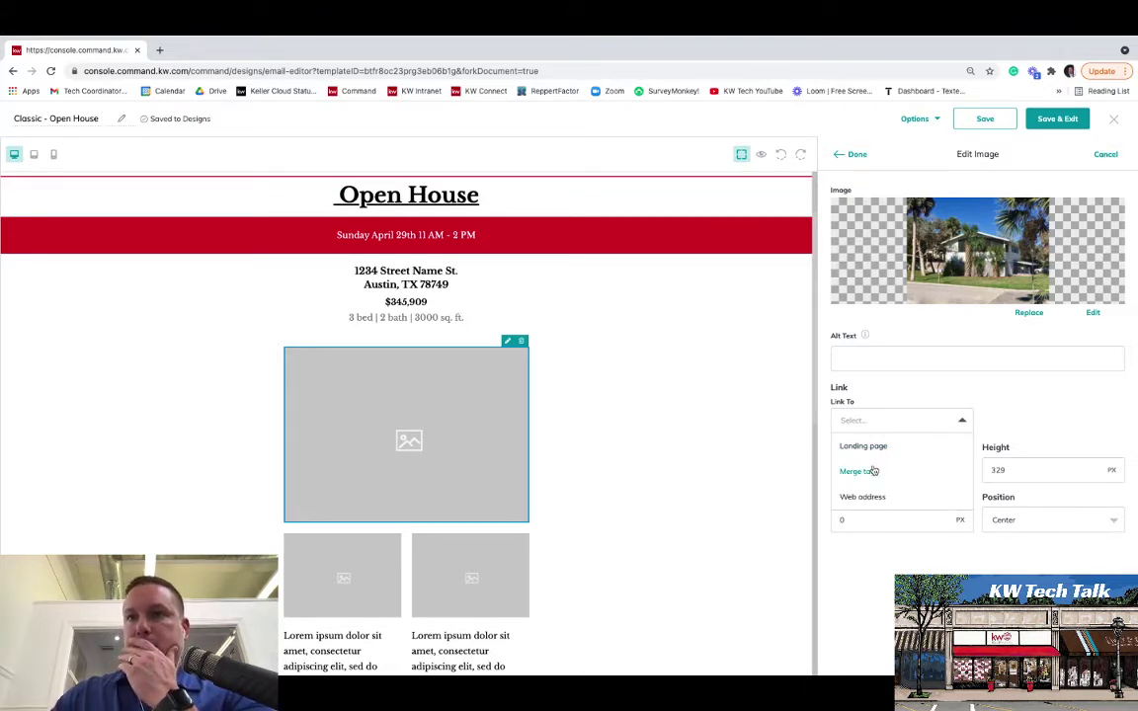
{"action": "left_click", "coordinate": [1046, 430]}
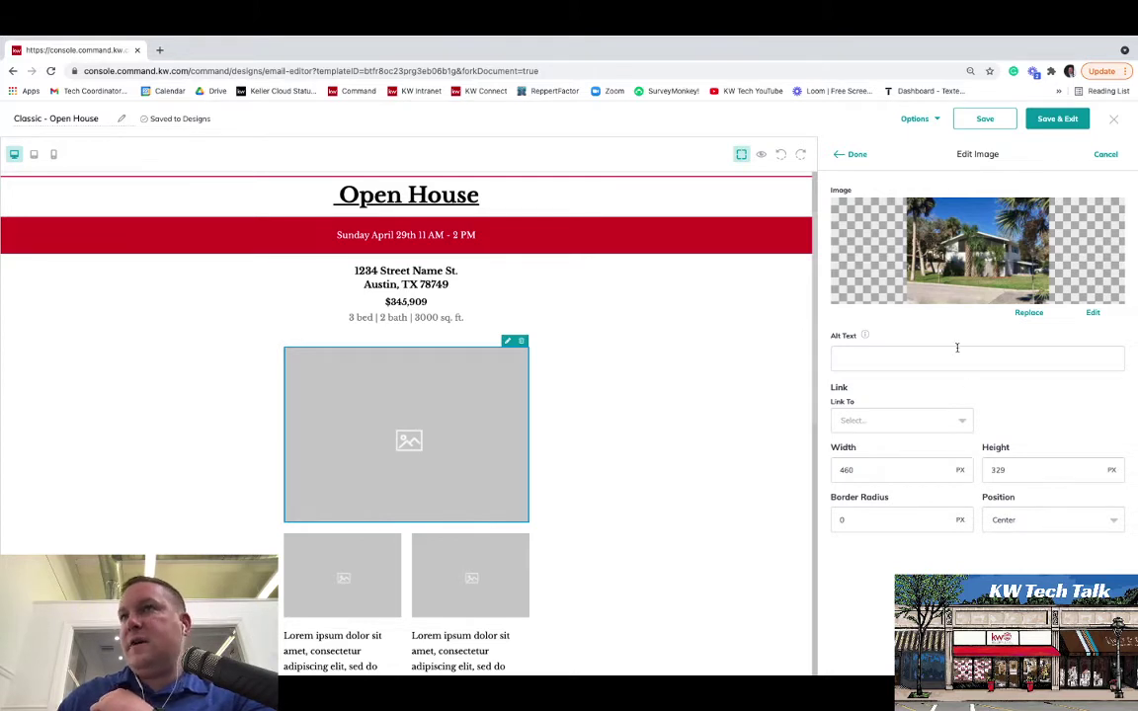
{"action": "left_click", "coordinate": [855, 155]}
{"action": "scroll", "coordinate": [474, 484], "scroll_direction": "down", "scroll_amount": 1}
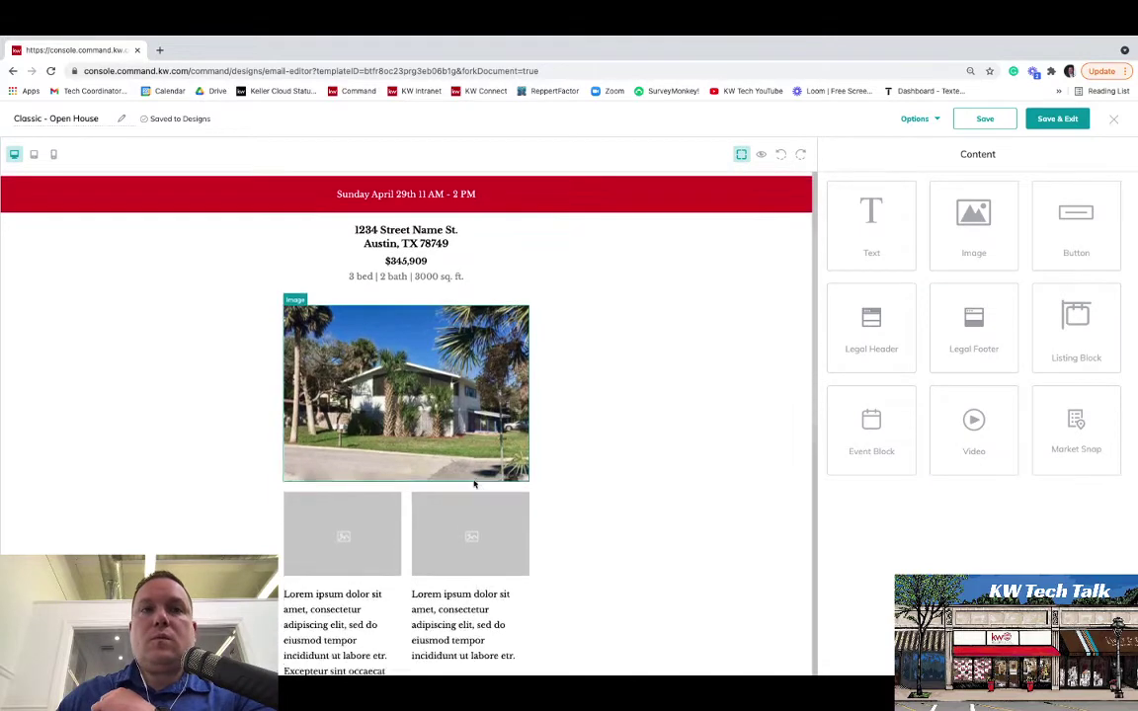
{"action": "scroll", "coordinate": [474, 484], "scroll_direction": "down", "scroll_amount": 3}
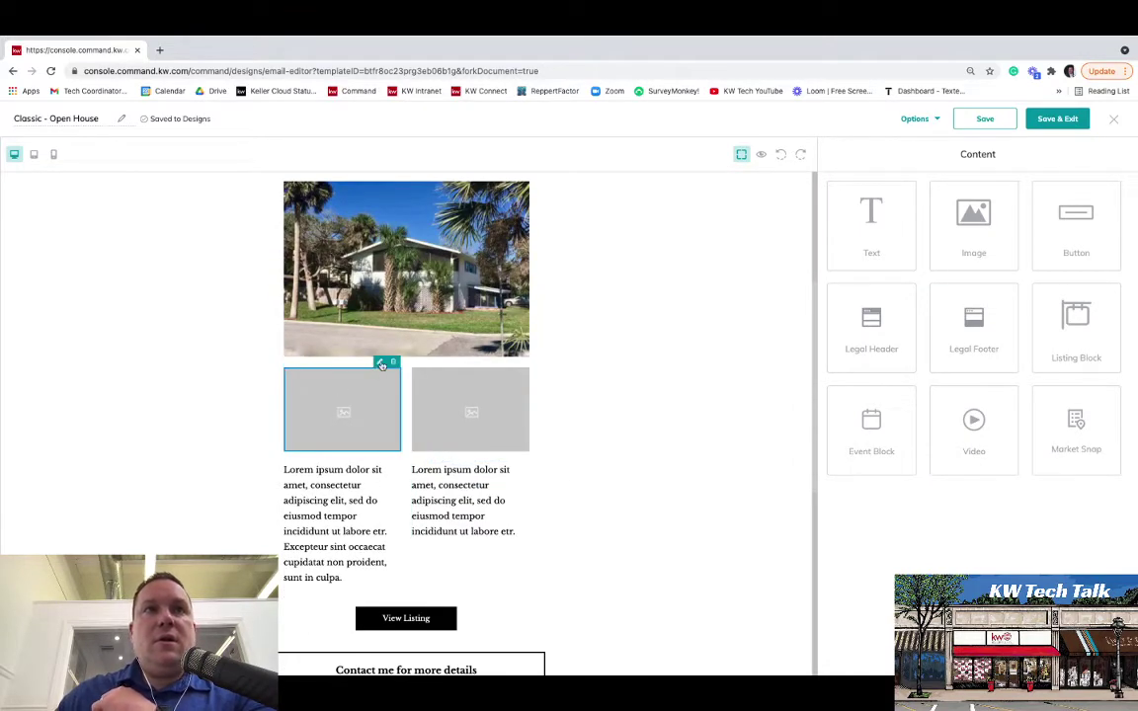
Fill the left small image slot with the interior fireplace listing photo.
{"action": "left_click", "coordinate": [380, 363]}
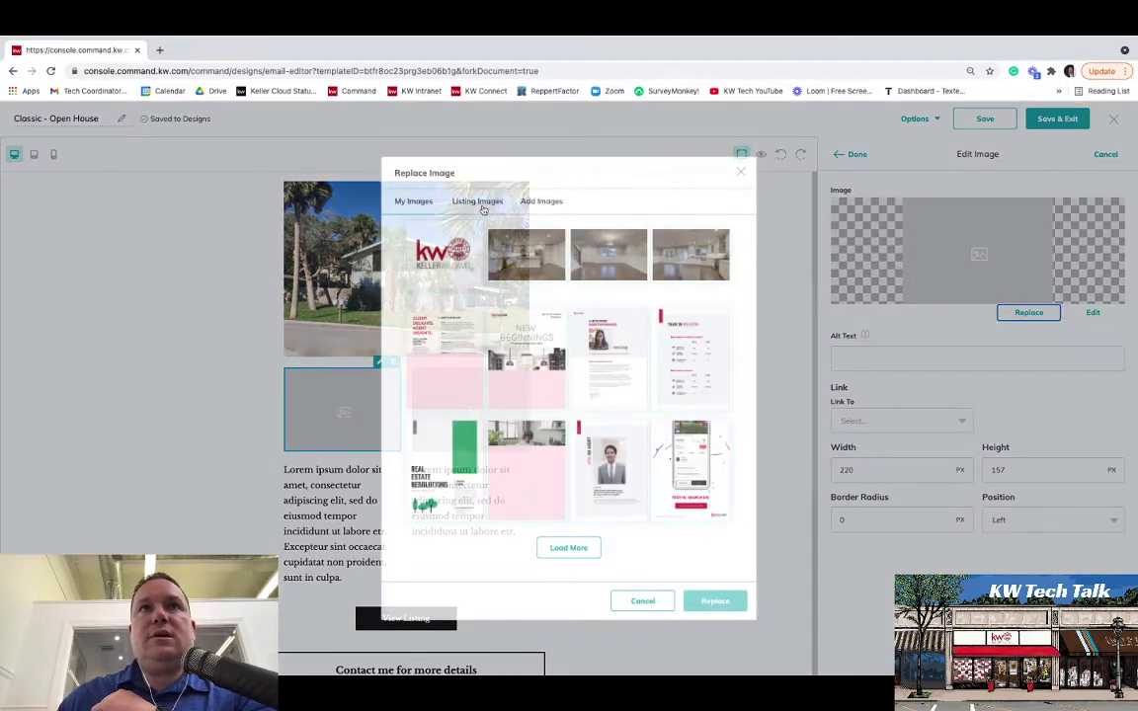
{"action": "left_click", "coordinate": [482, 204]}
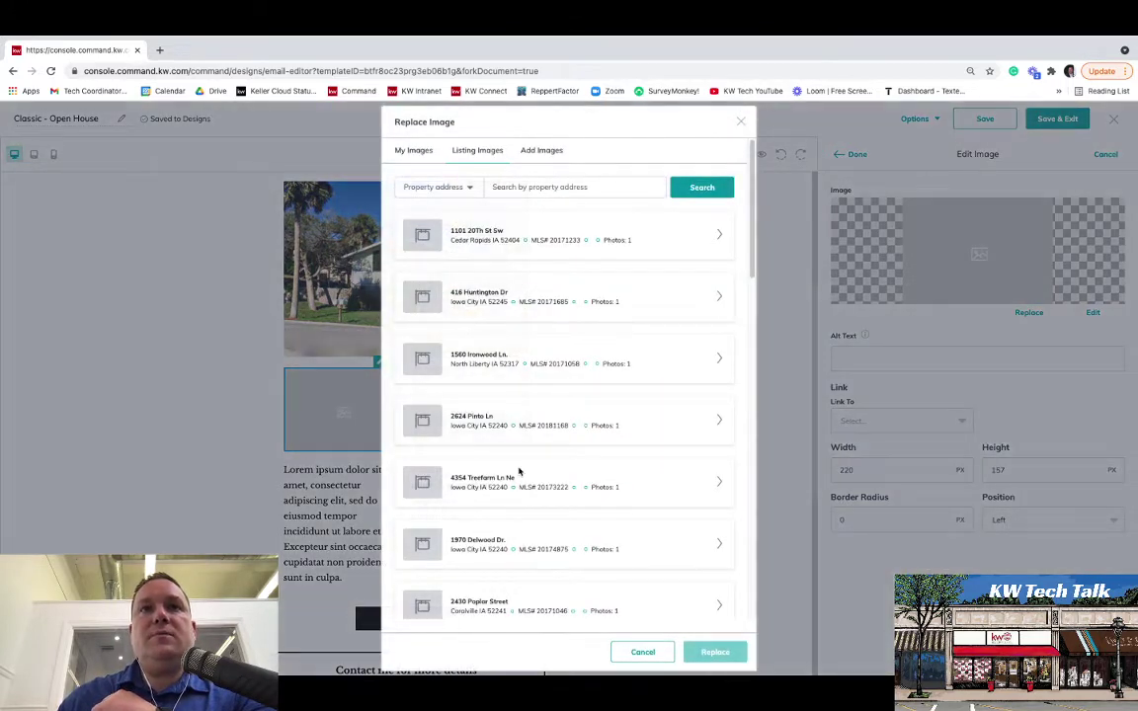
{"action": "scroll", "coordinate": [517, 471], "scroll_direction": "down", "scroll_amount": 5}
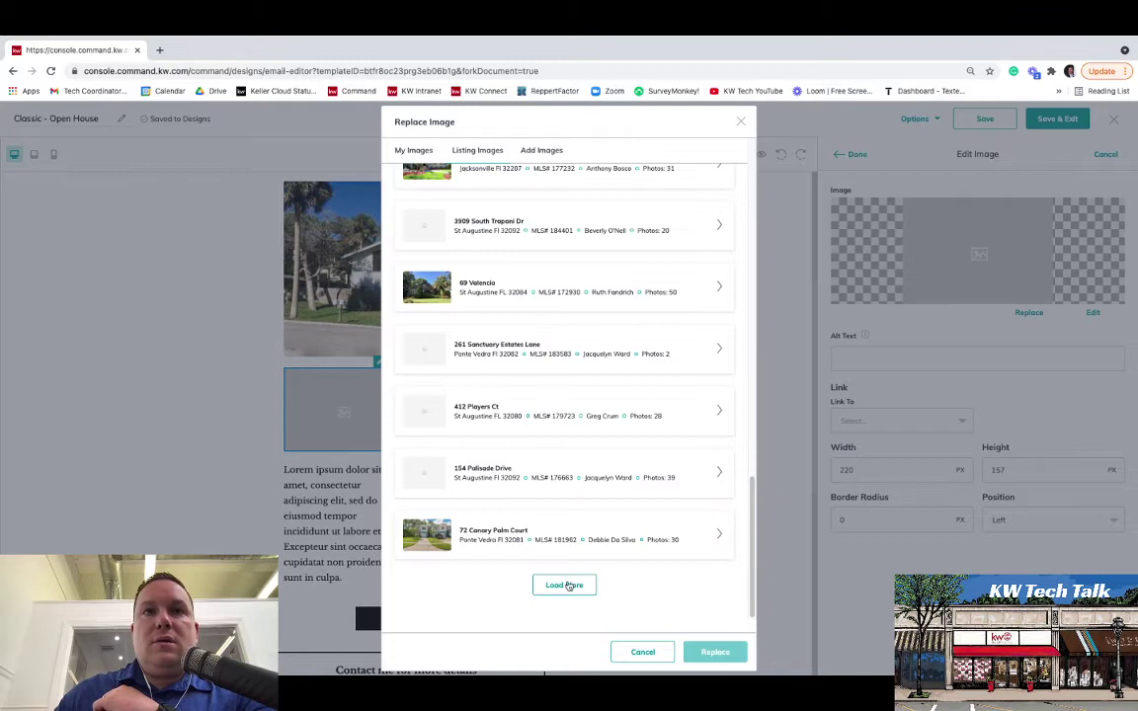
{"action": "left_click", "coordinate": [567, 586]}
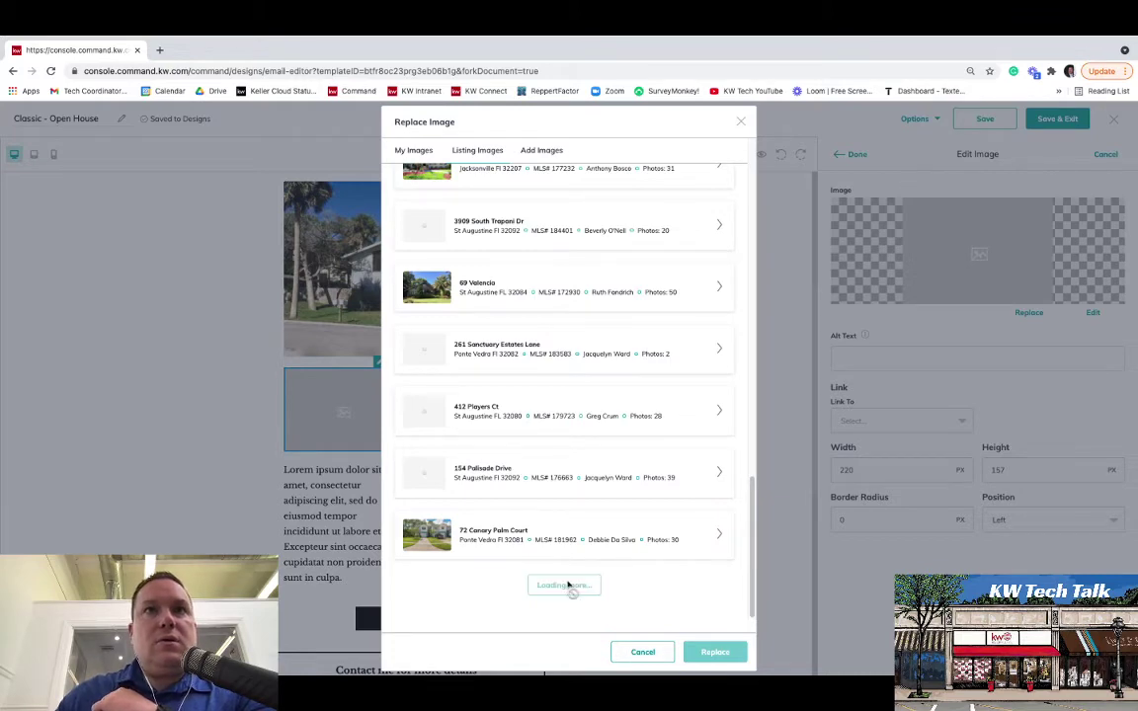
{"action": "scroll", "coordinate": [568, 507], "scroll_direction": "down", "scroll_amount": 5}
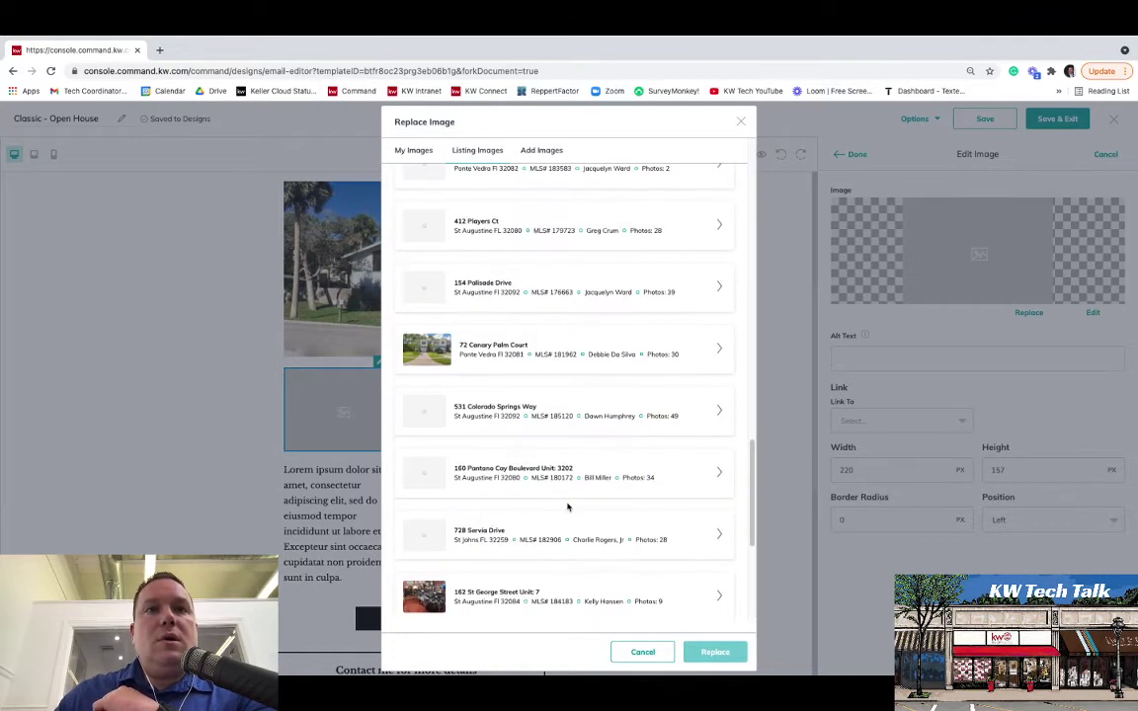
{"action": "scroll", "coordinate": [568, 507], "scroll_direction": "up", "scroll_amount": 5}
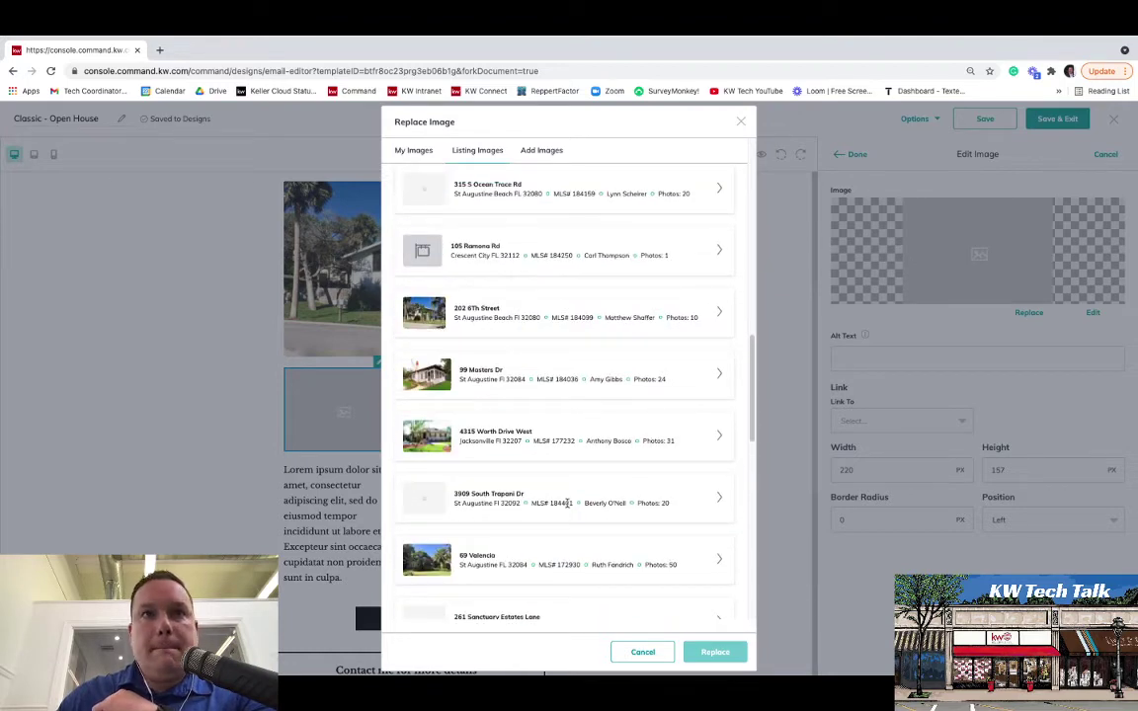
{"action": "scroll", "coordinate": [567, 503], "scroll_direction": "down", "scroll_amount": 1}
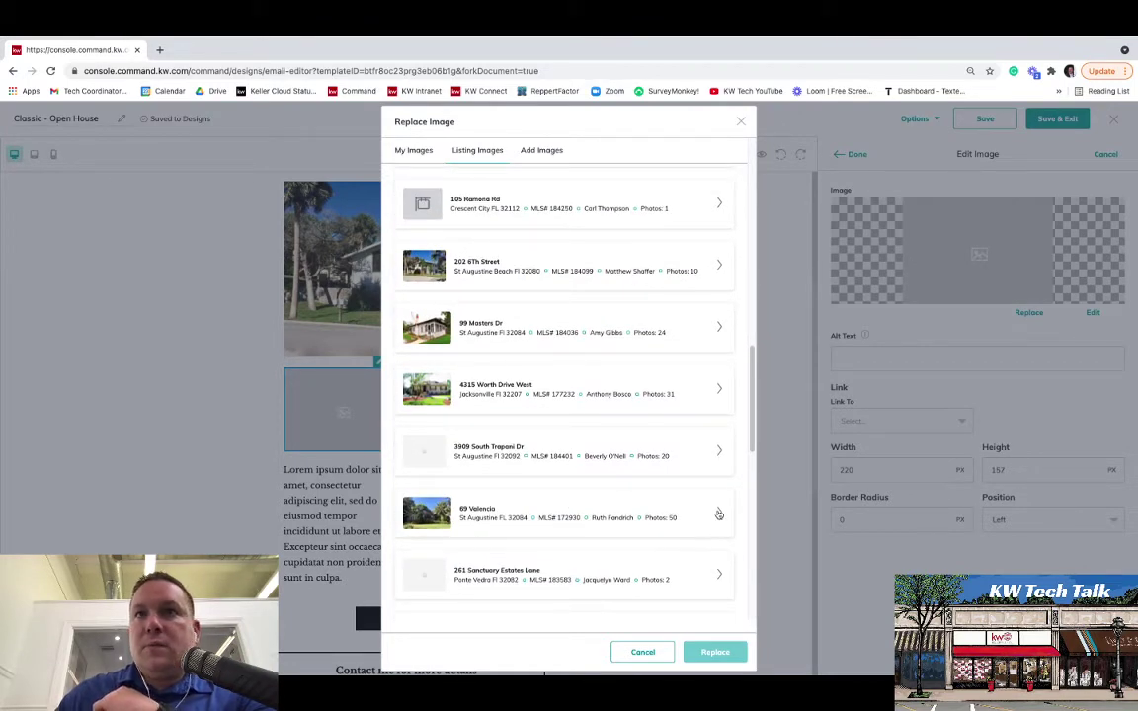
{"action": "left_click", "coordinate": [718, 513]}
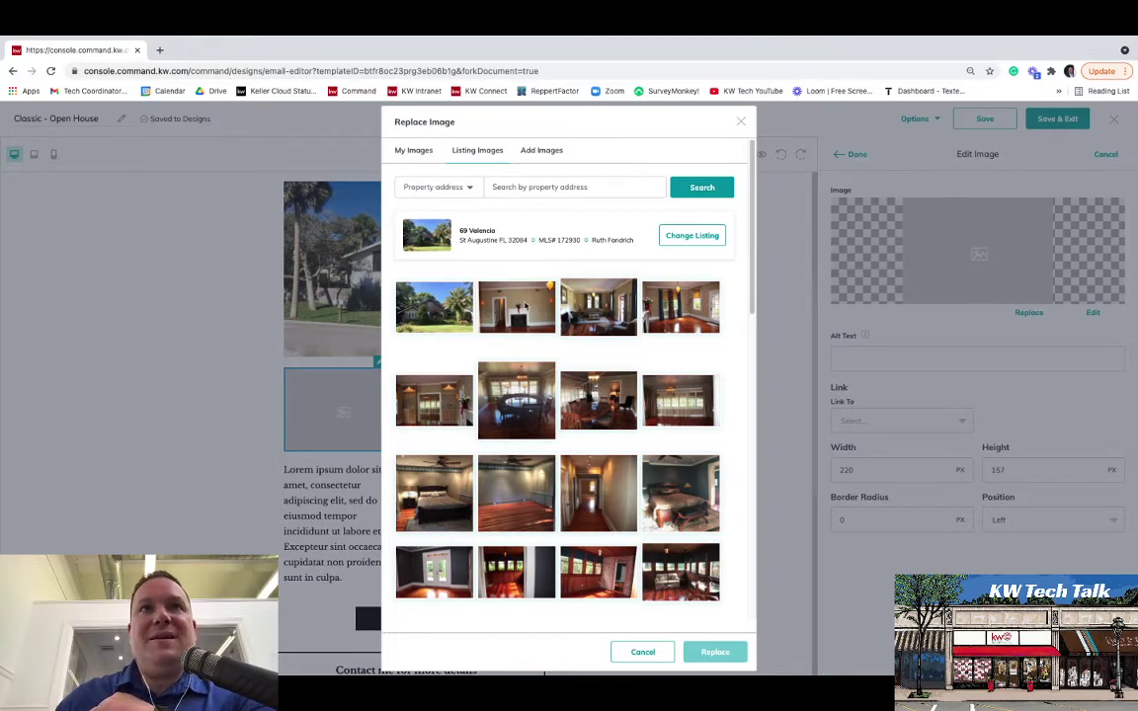
{"action": "left_click", "coordinate": [526, 307]}
{"action": "left_click", "coordinate": [711, 652]}
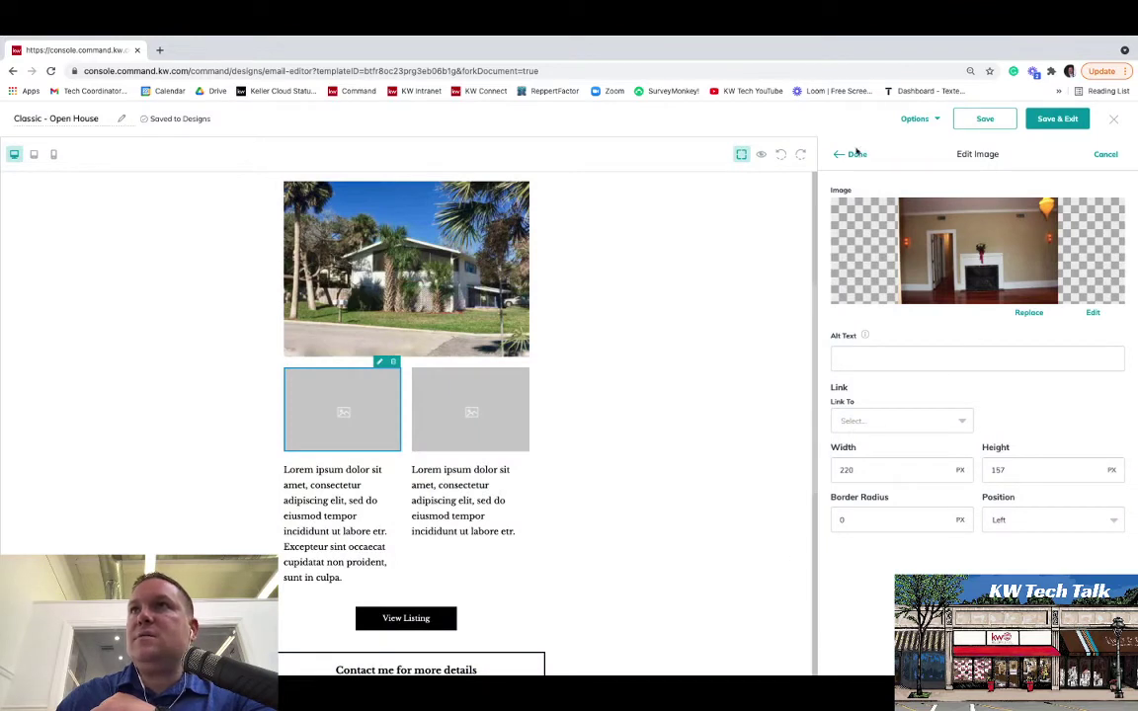
{"action": "left_click", "coordinate": [852, 154]}
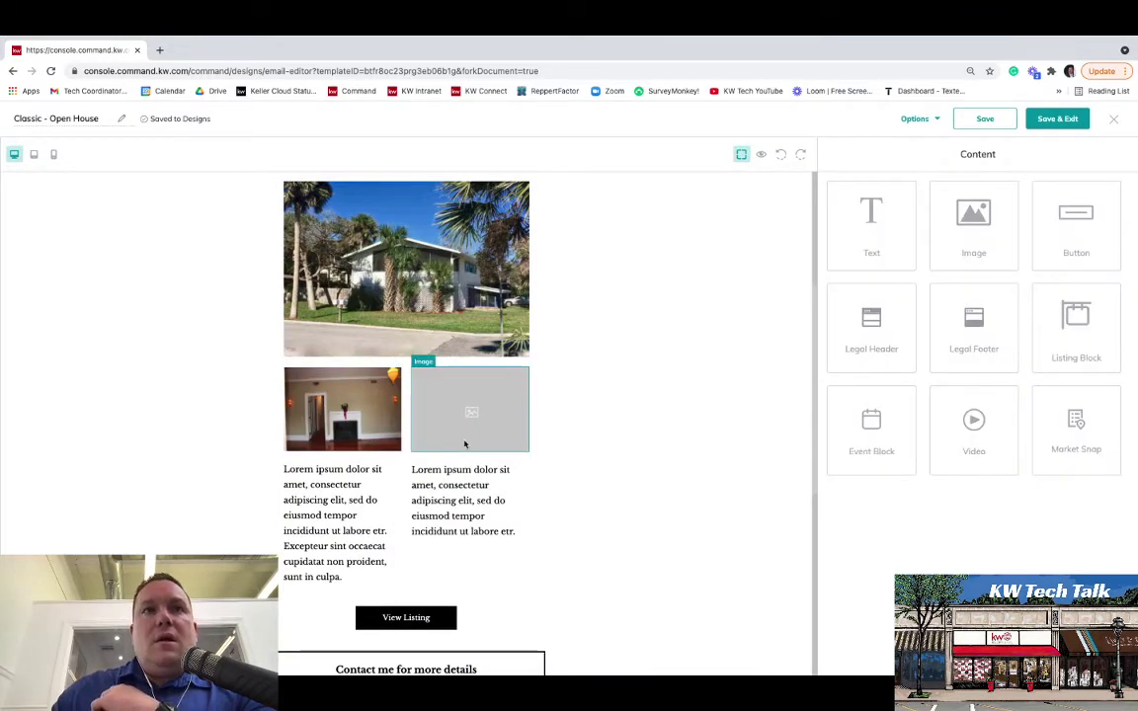
Fill the empty right-hand image slot with a backyard listing photo.
{"action": "left_click", "coordinate": [465, 444]}
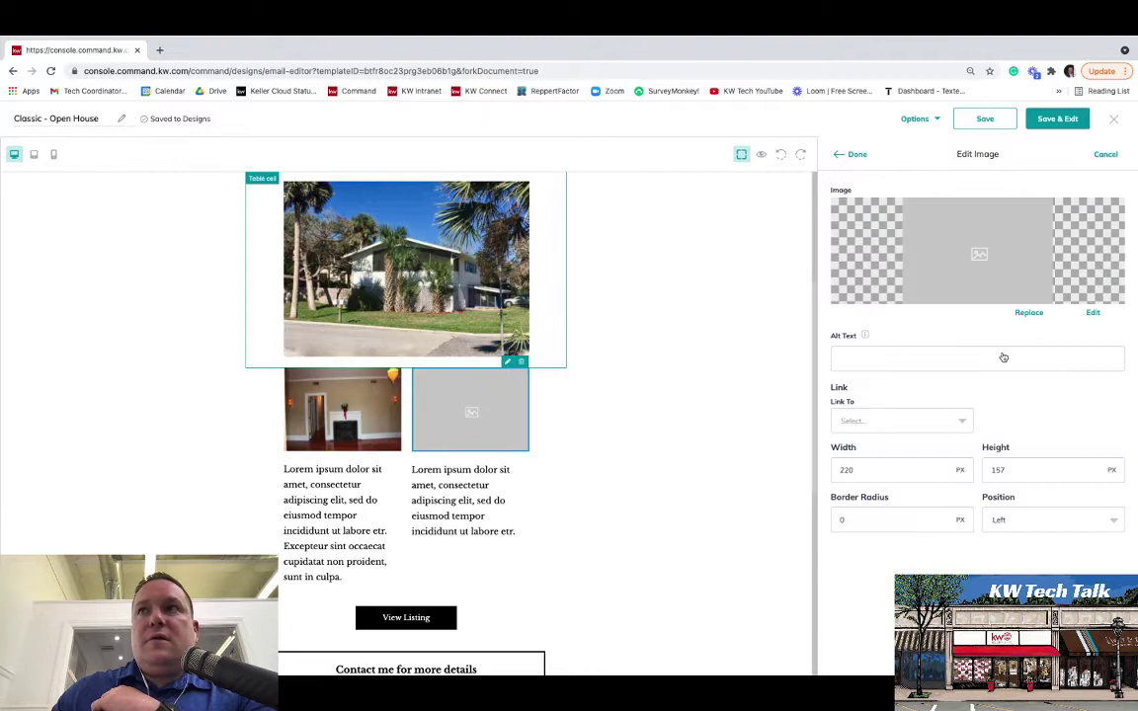
{"action": "left_click", "coordinate": [1030, 314]}
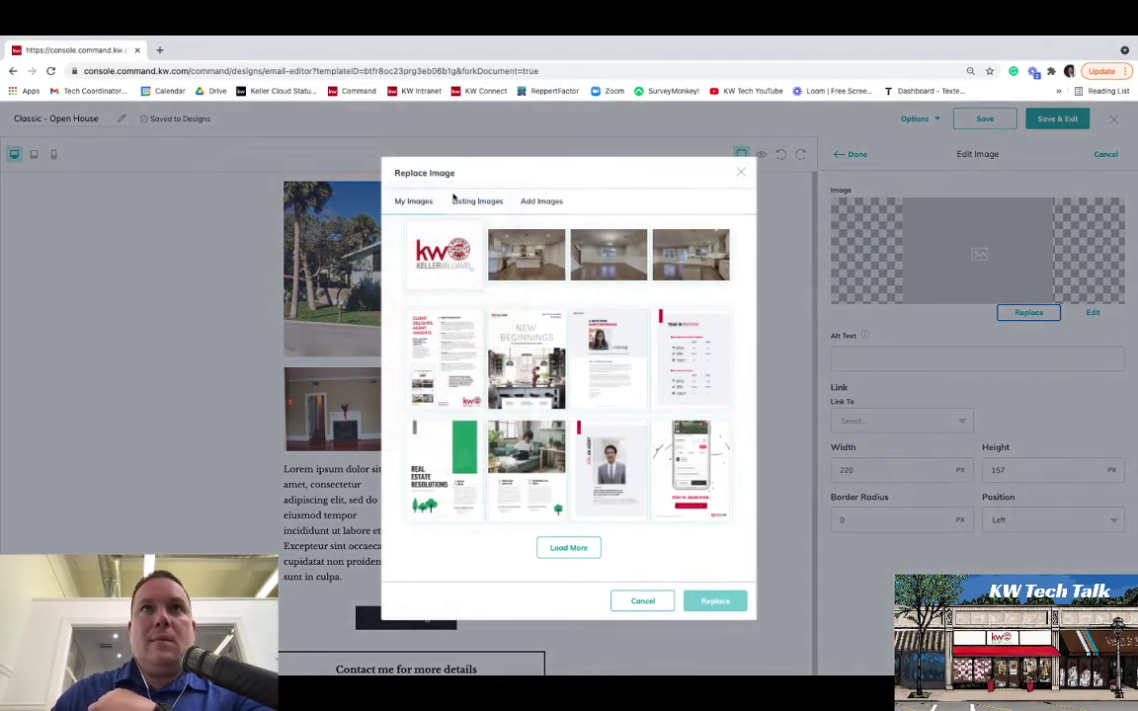
{"action": "left_click", "coordinate": [469, 203]}
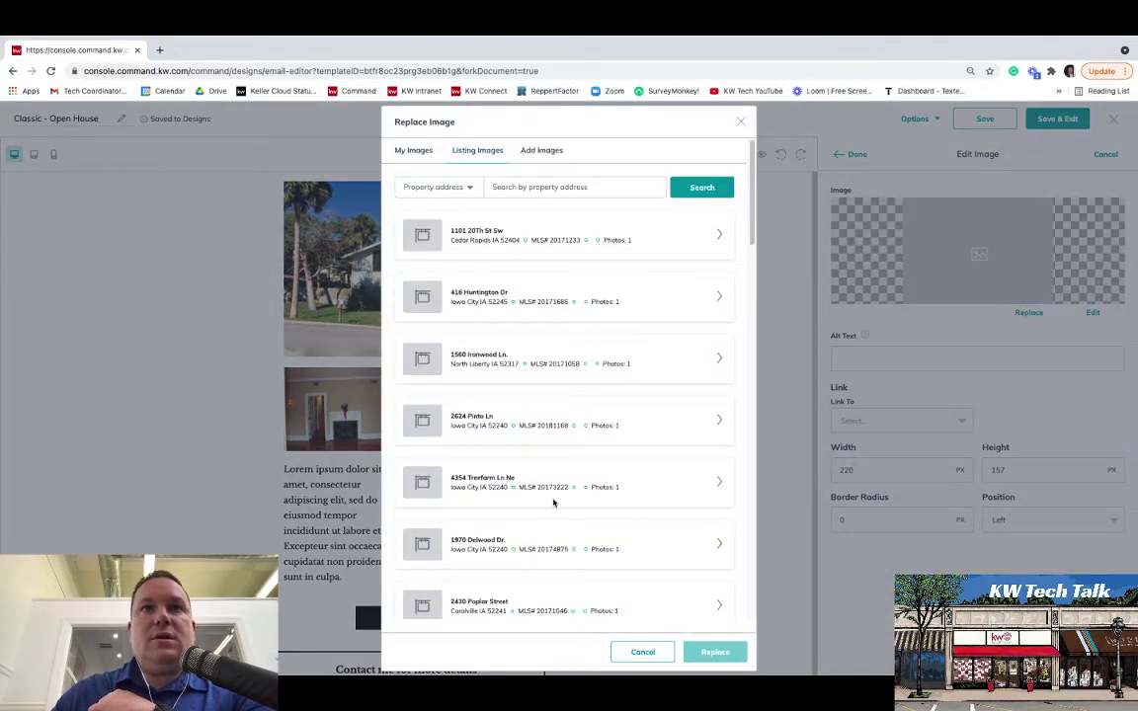
{"action": "scroll", "coordinate": [553, 501], "scroll_direction": "down", "scroll_amount": 5}
{"action": "scroll", "coordinate": [553, 501], "scroll_direction": "down", "scroll_amount": 1}
{"action": "scroll", "coordinate": [553, 501], "scroll_direction": "up", "scroll_amount": 4}
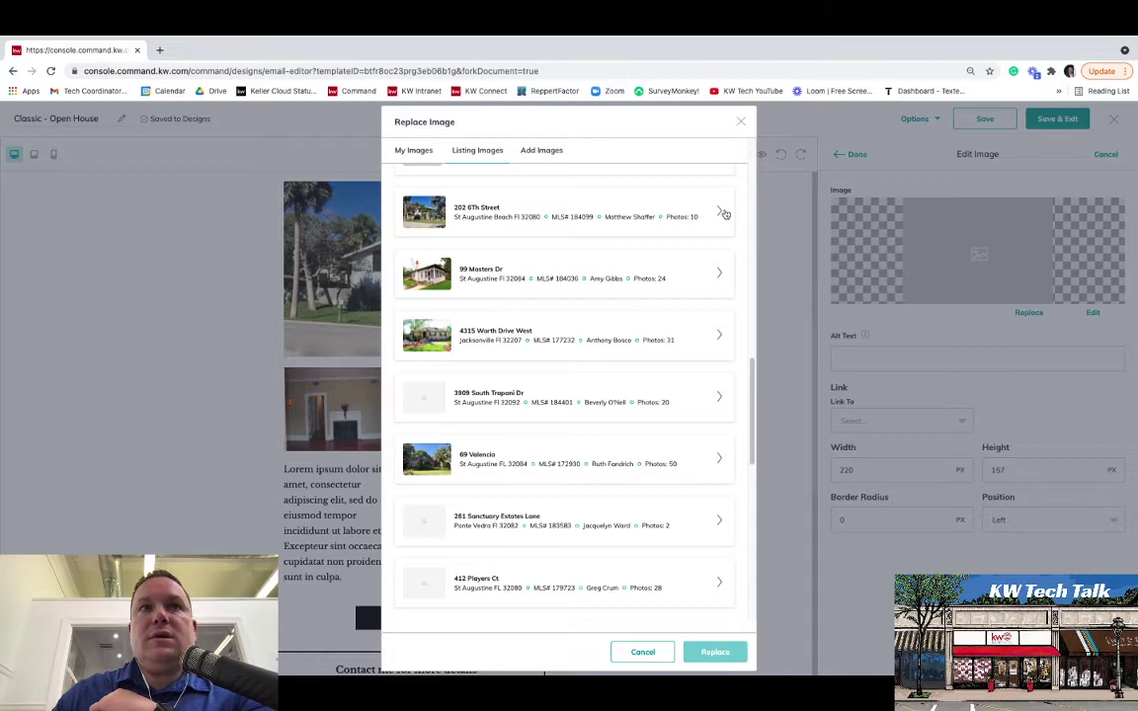
{"action": "left_click", "coordinate": [720, 213]}
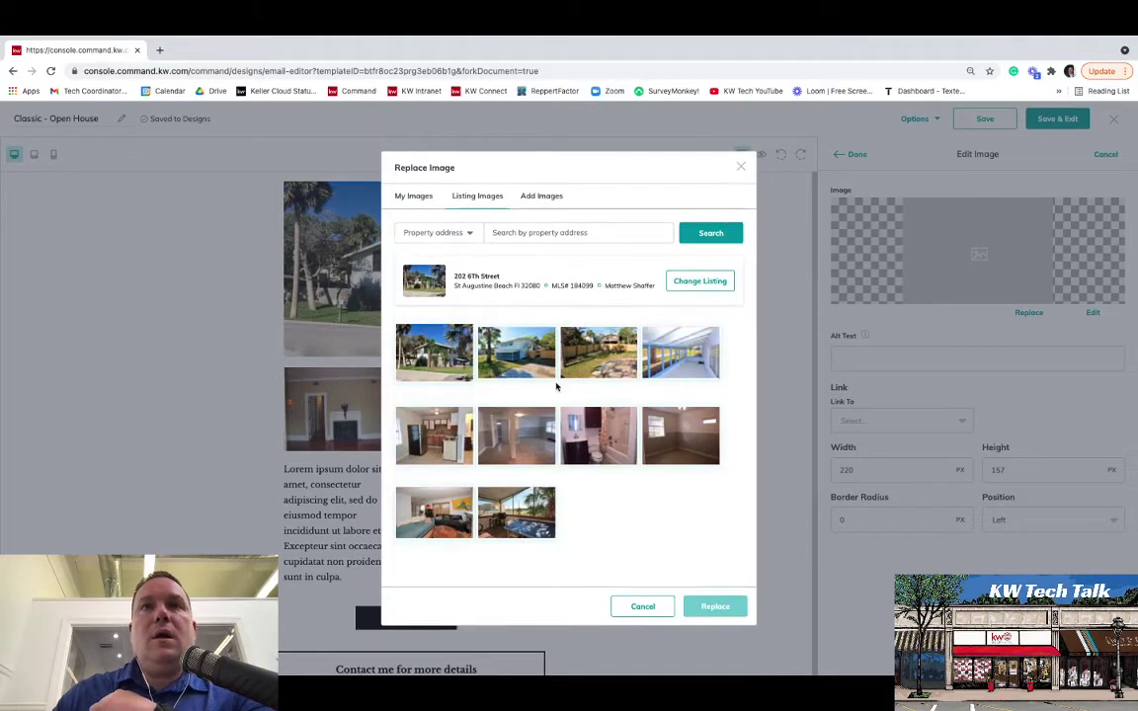
{"action": "left_click", "coordinate": [606, 361]}
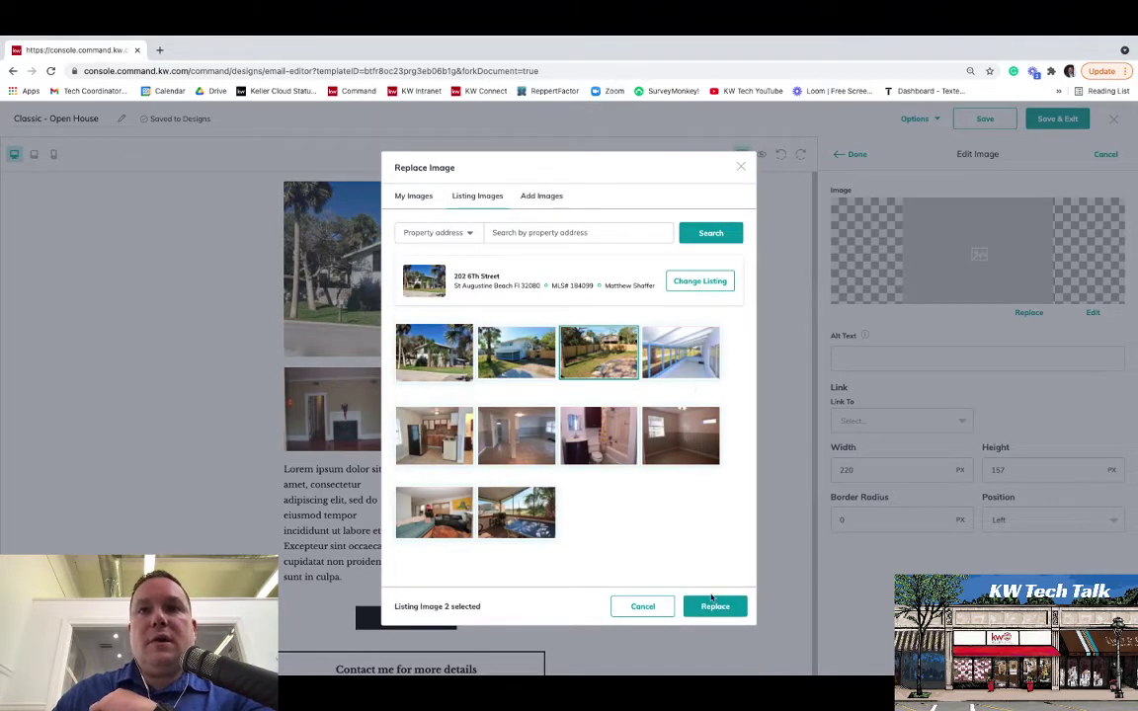
{"action": "left_click", "coordinate": [713, 605]}
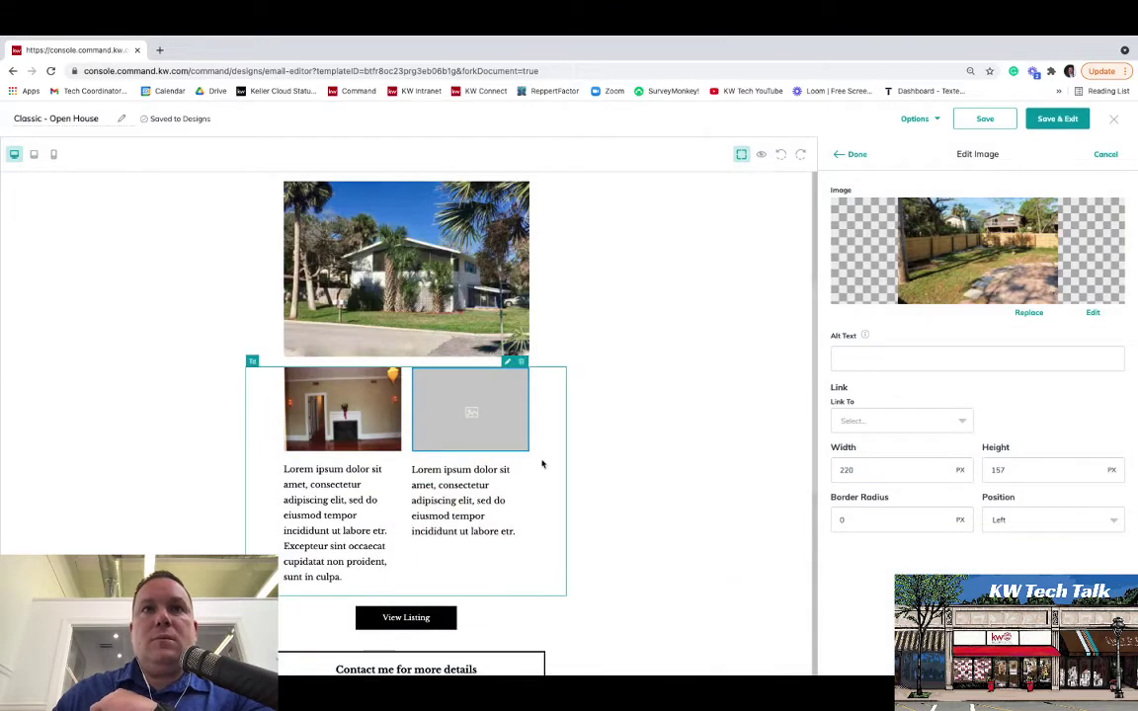
{"action": "left_click", "coordinate": [855, 154]}
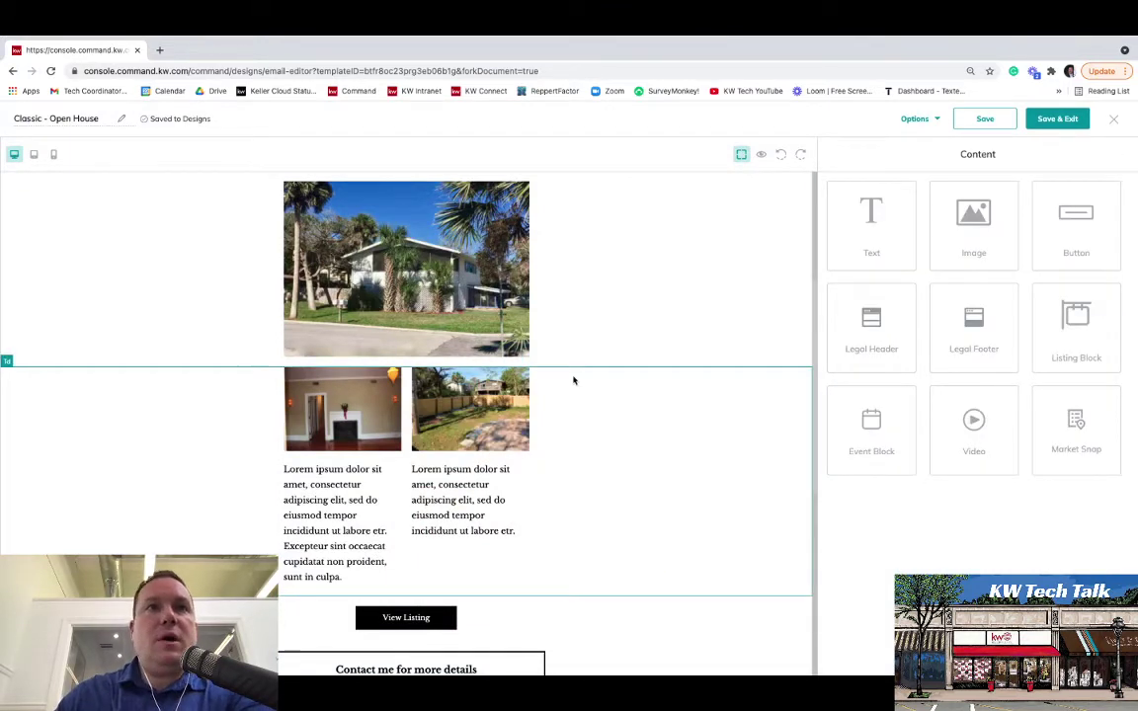
Open the View Listing button's edit settings and expand its Link To dropdown.
{"action": "scroll", "coordinate": [414, 494], "scroll_direction": "down", "scroll_amount": 1}
{"action": "scroll", "coordinate": [414, 494], "scroll_direction": "down", "scroll_amount": 1}
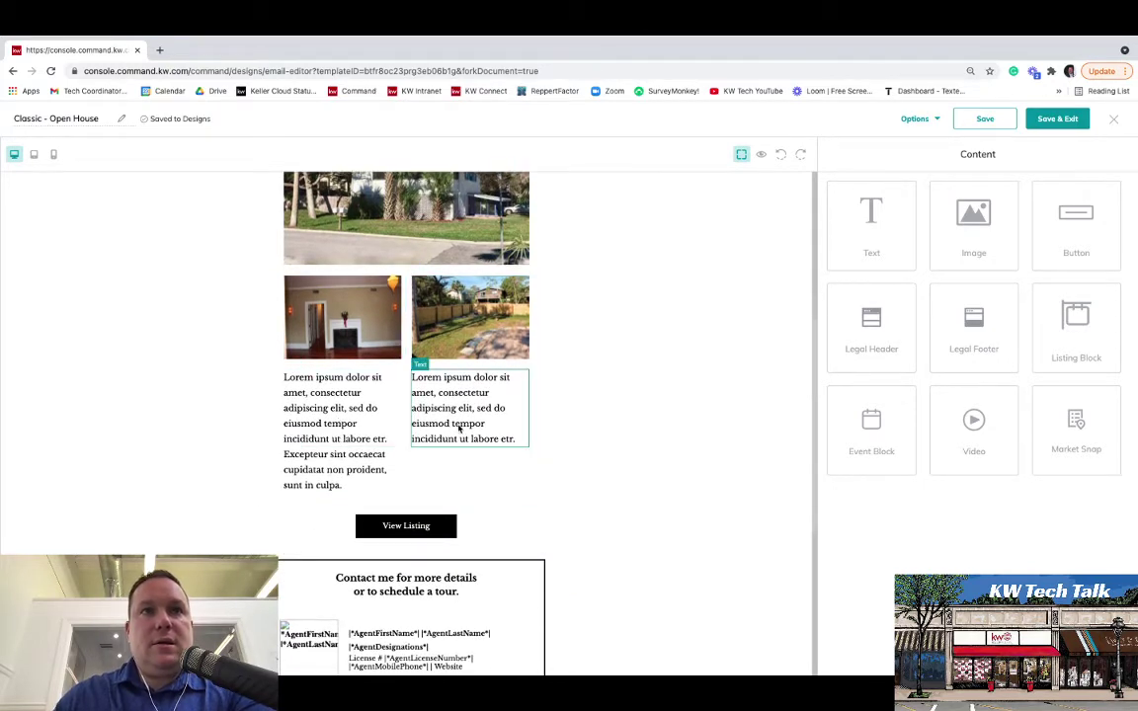
{"action": "scroll", "coordinate": [670, 503], "scroll_direction": "up", "scroll_amount": 7}
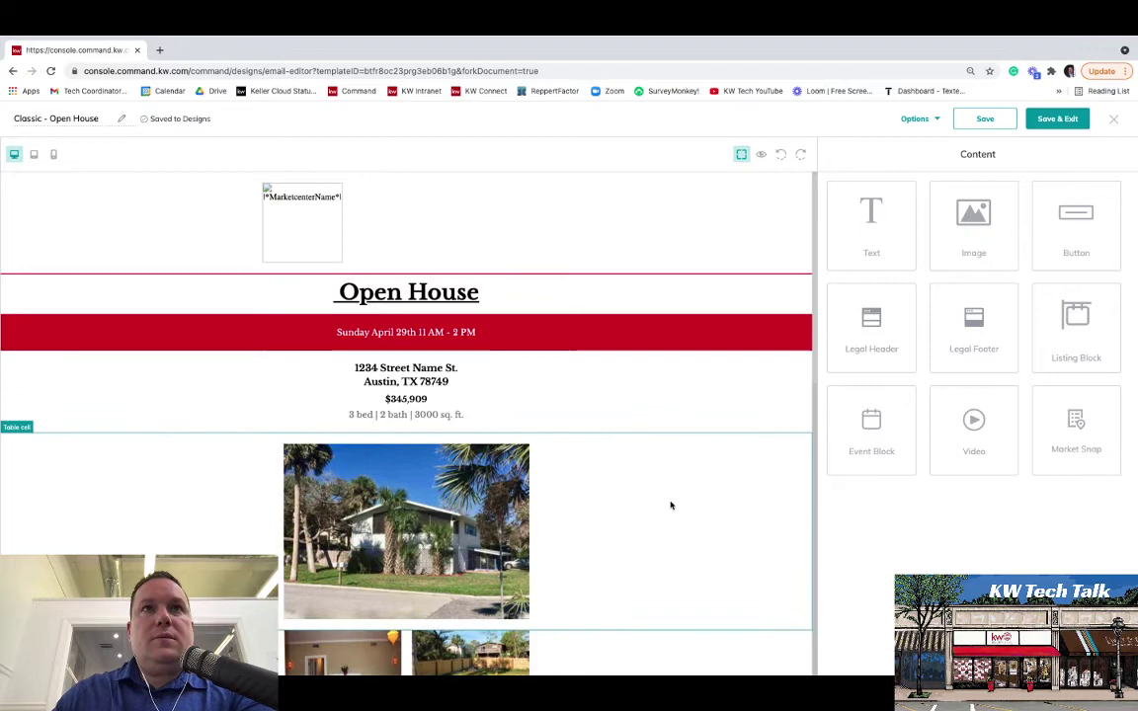
{"action": "scroll", "coordinate": [671, 505], "scroll_direction": "down", "scroll_amount": 5}
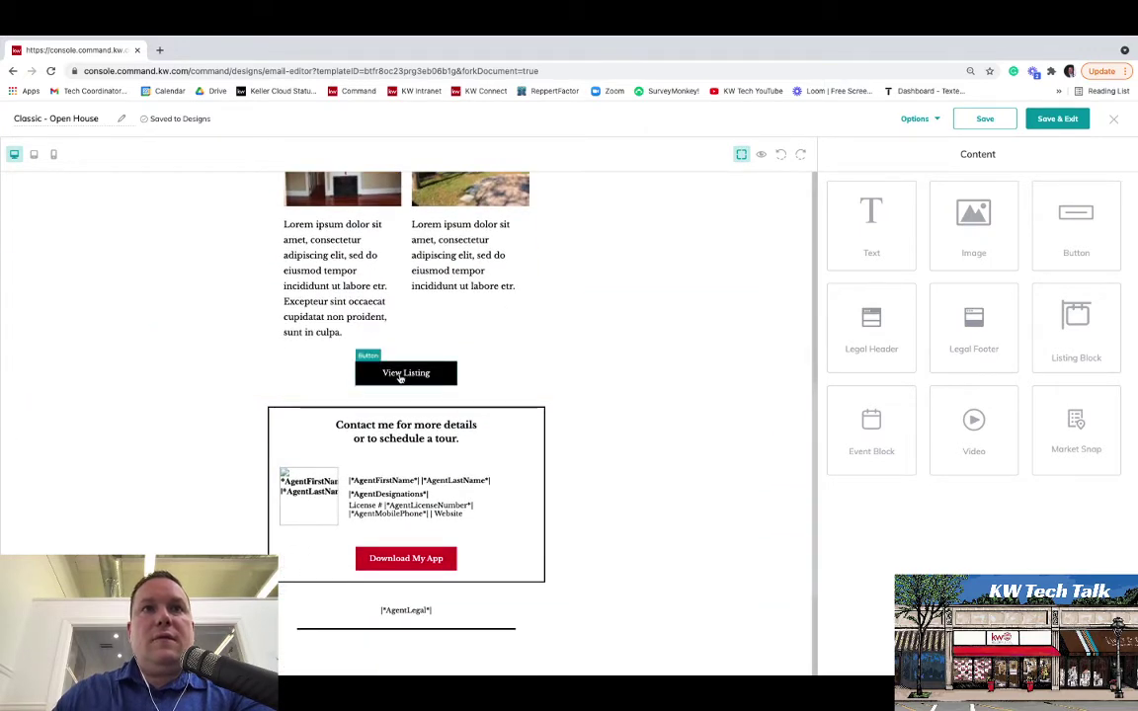
{"action": "left_click", "coordinate": [400, 377]}
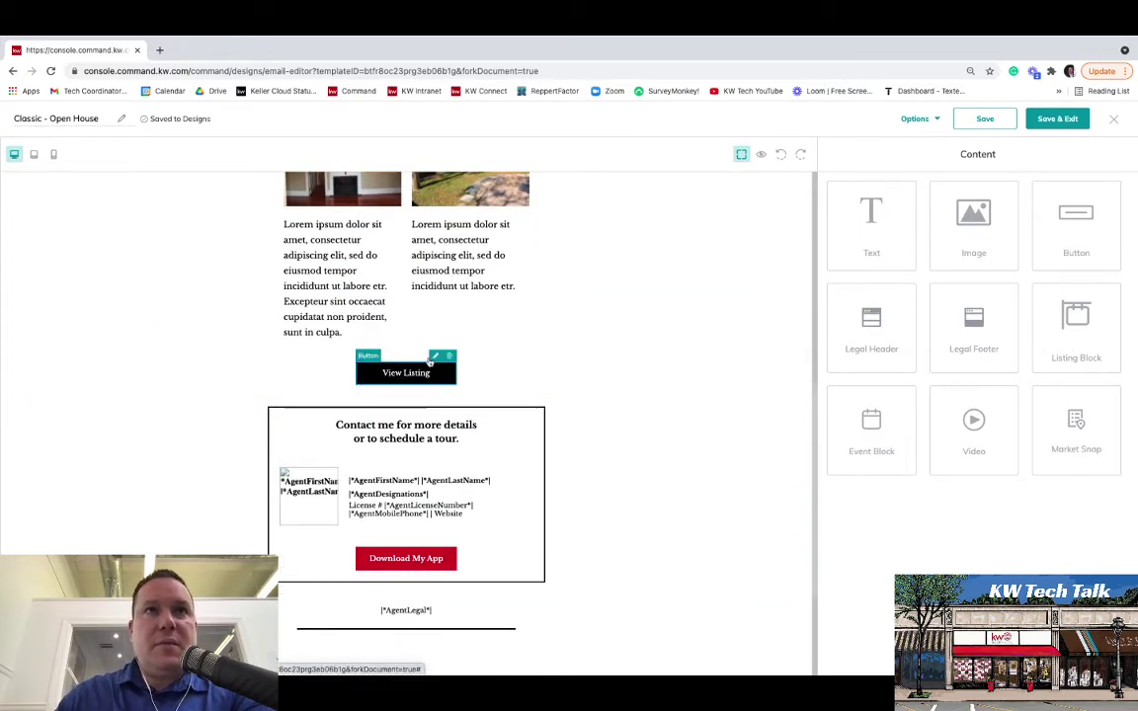
{"action": "left_click", "coordinate": [434, 357]}
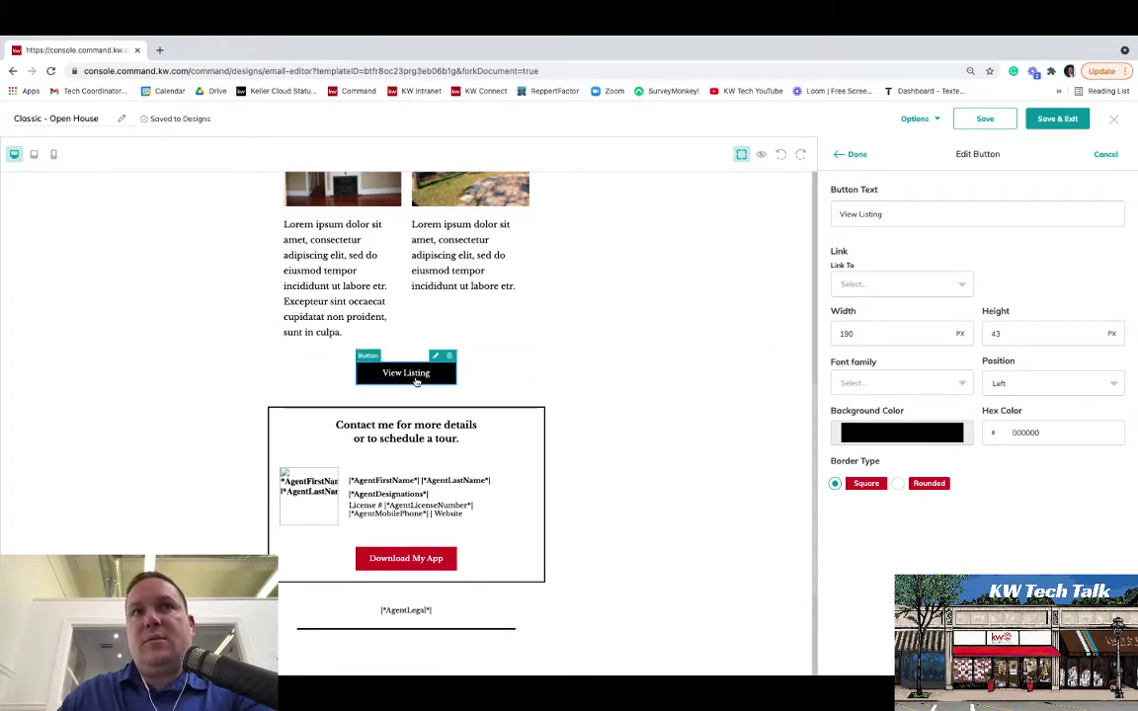
{"action": "left_click", "coordinate": [960, 286]}
{"action": "left_click", "coordinate": [960, 285]}
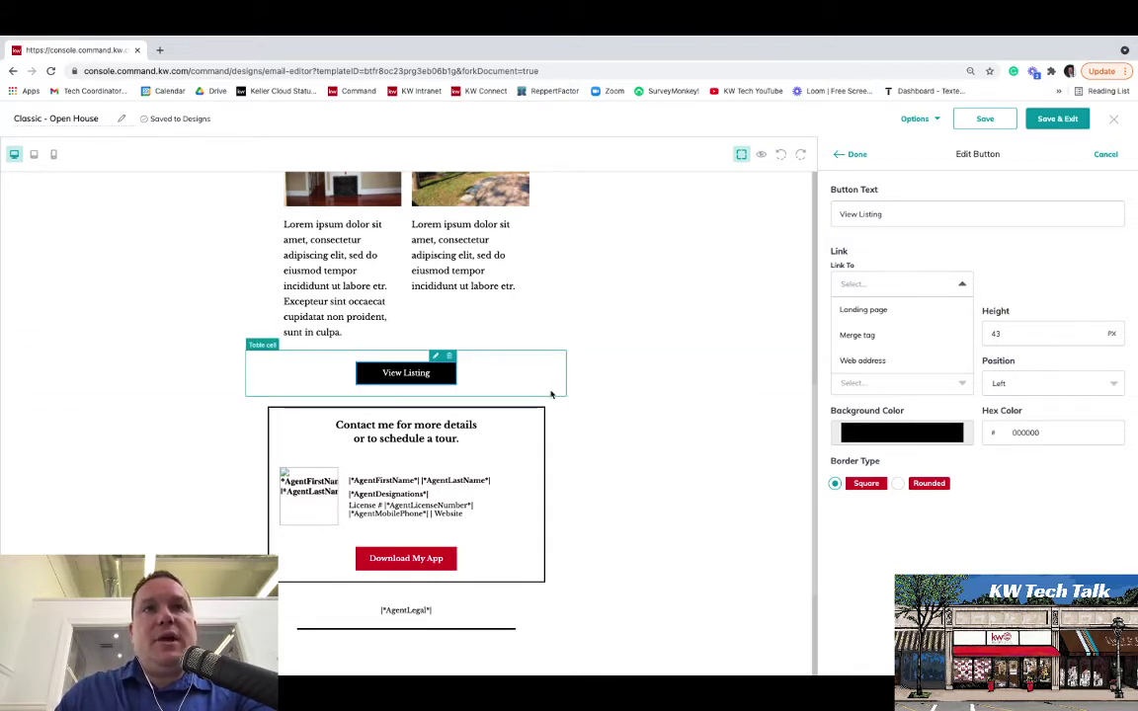
{"action": "left_click", "coordinate": [883, 311]}
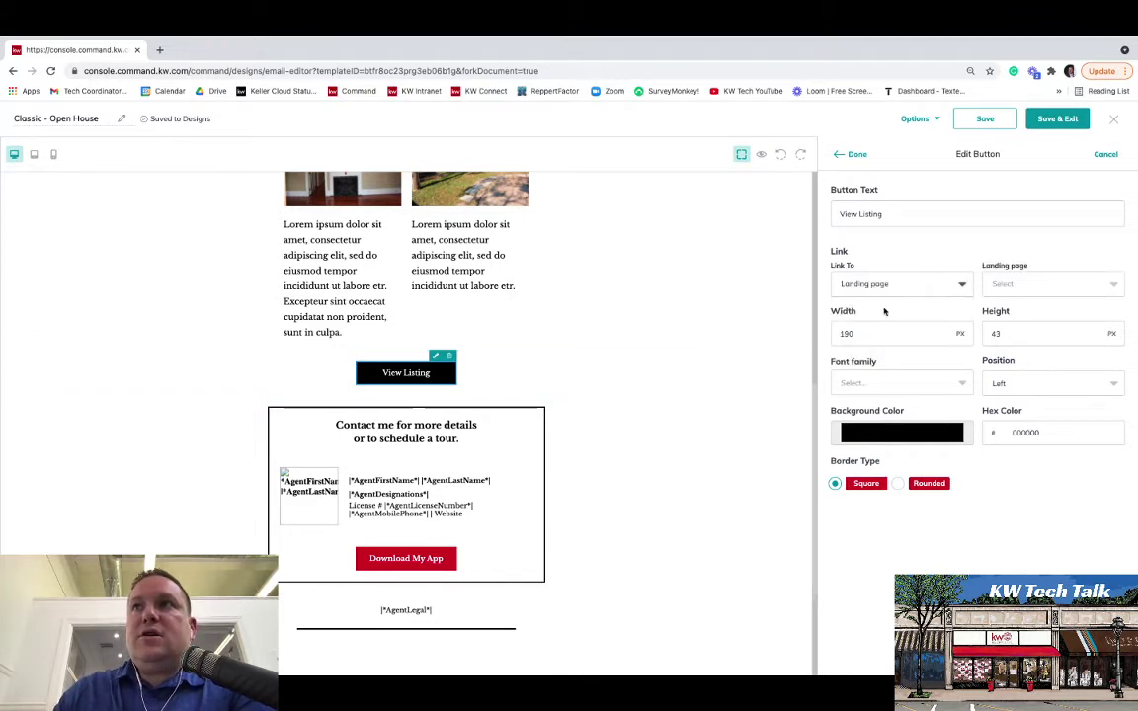
{"action": "left_click", "coordinate": [1062, 288]}
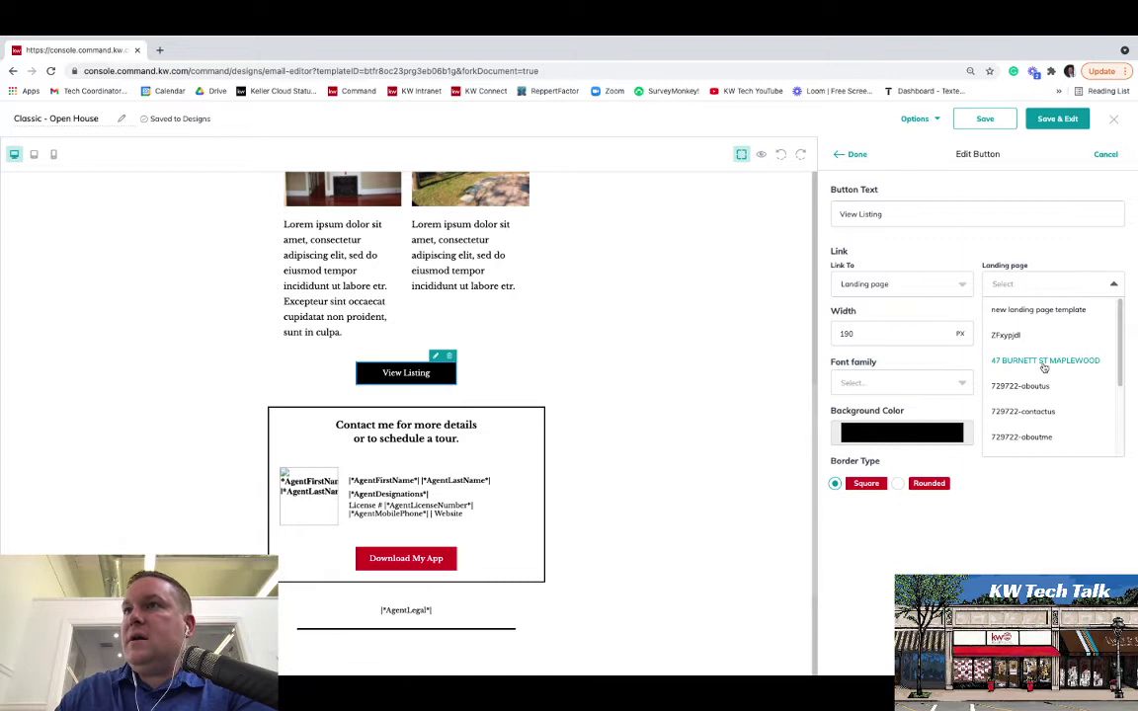
{"action": "left_click", "coordinate": [1051, 242]}
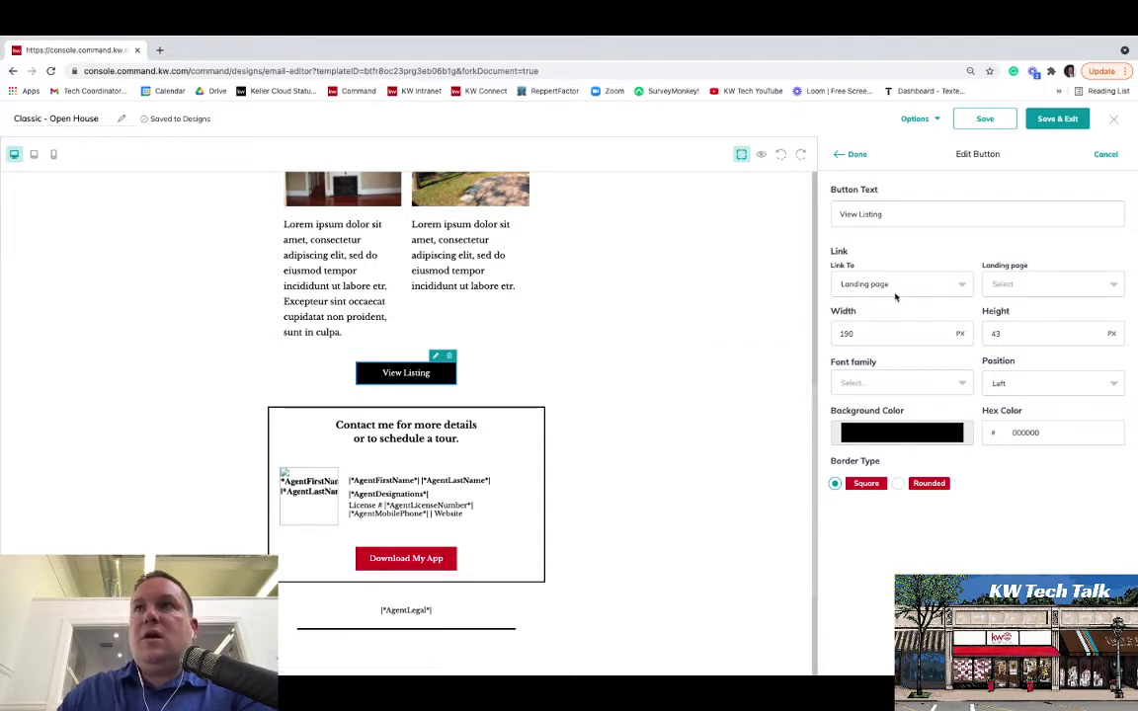
{"action": "left_click", "coordinate": [956, 285]}
{"action": "left_click", "coordinate": [869, 361]}
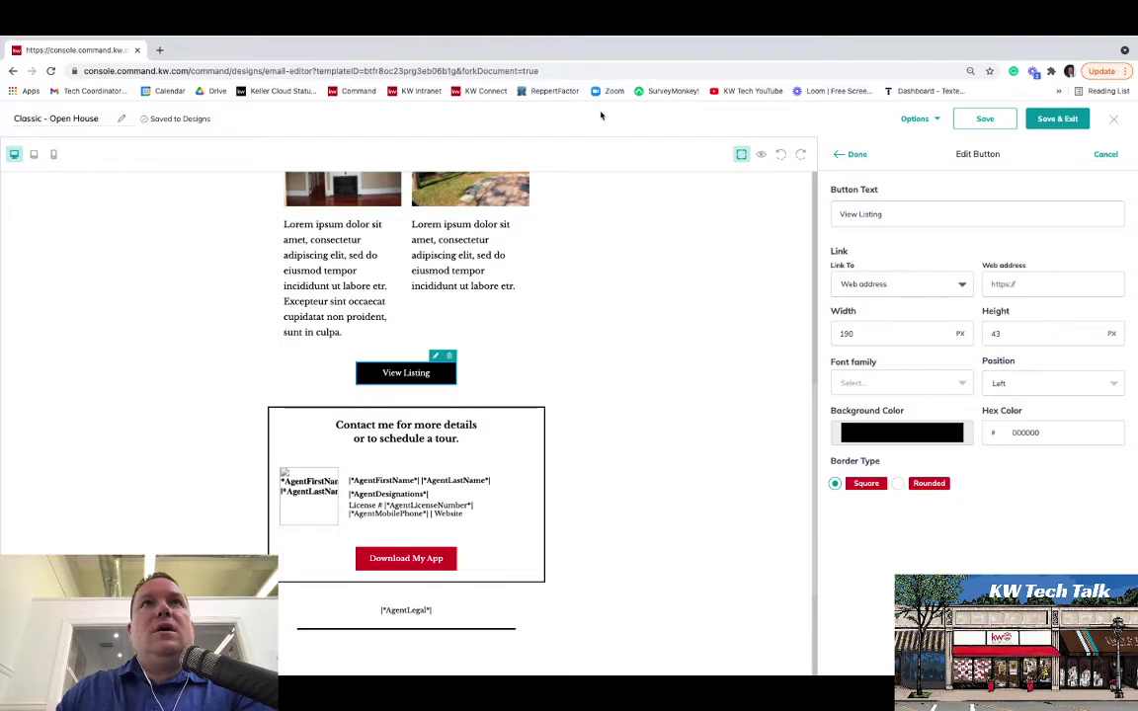
{"action": "left_click", "coordinate": [1041, 283]}
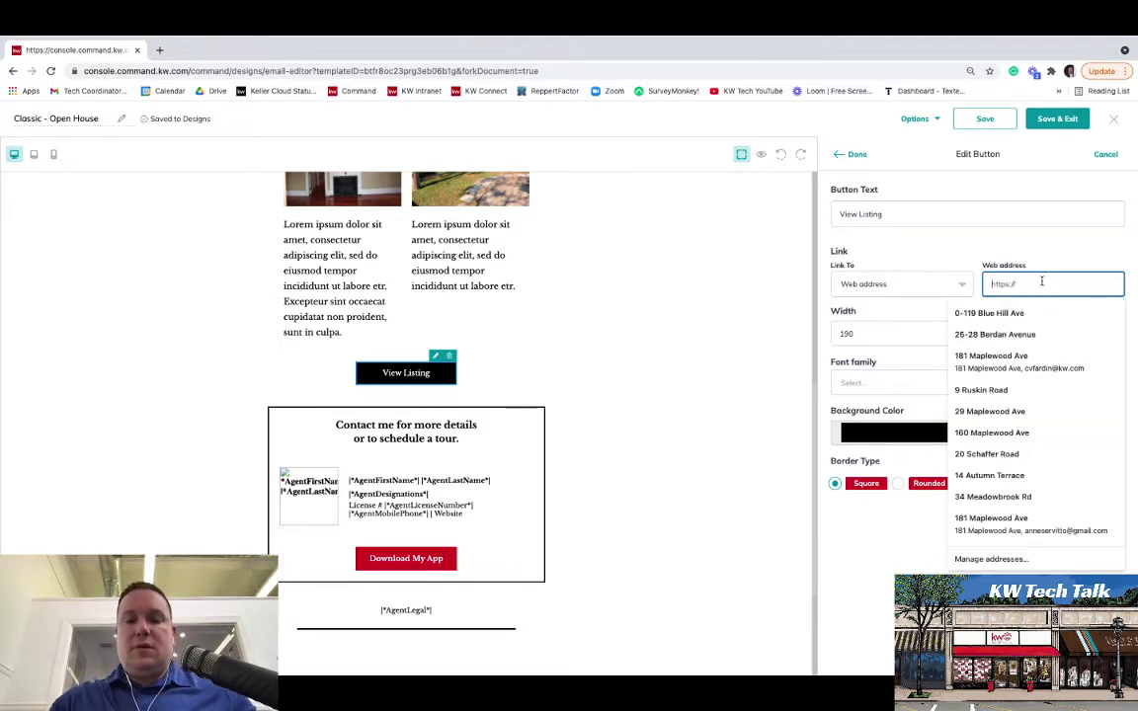
{"action": "type", "text": "www.google.com"}
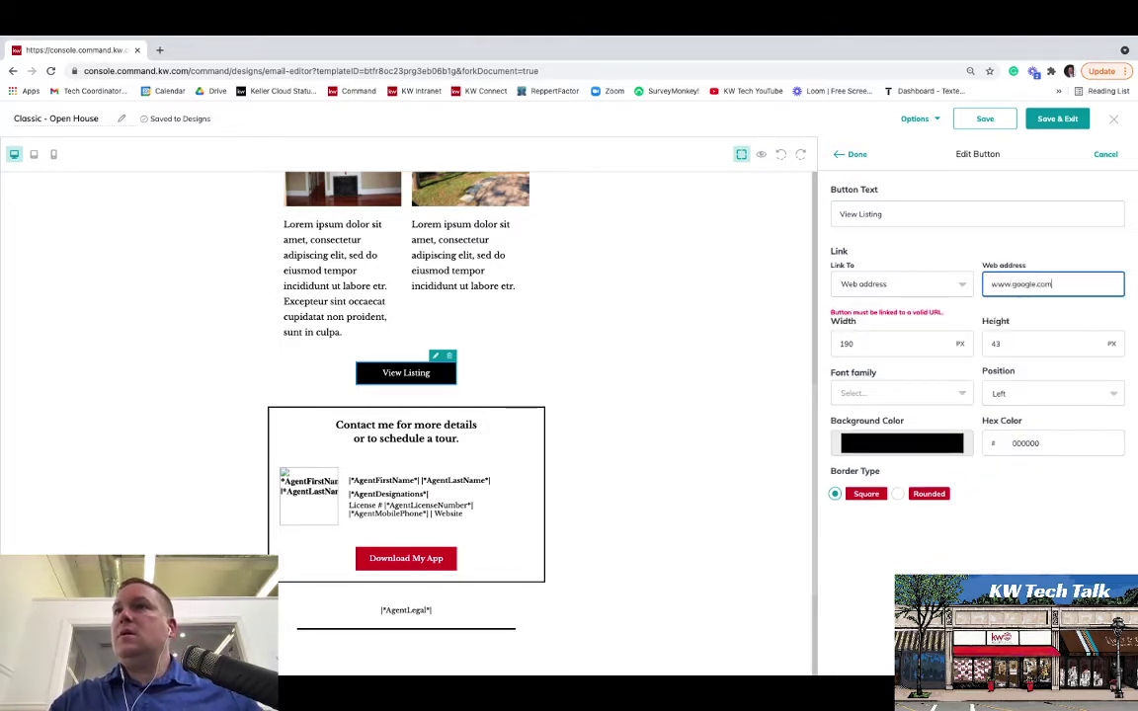
{"action": "left_click", "coordinate": [1121, 256]}
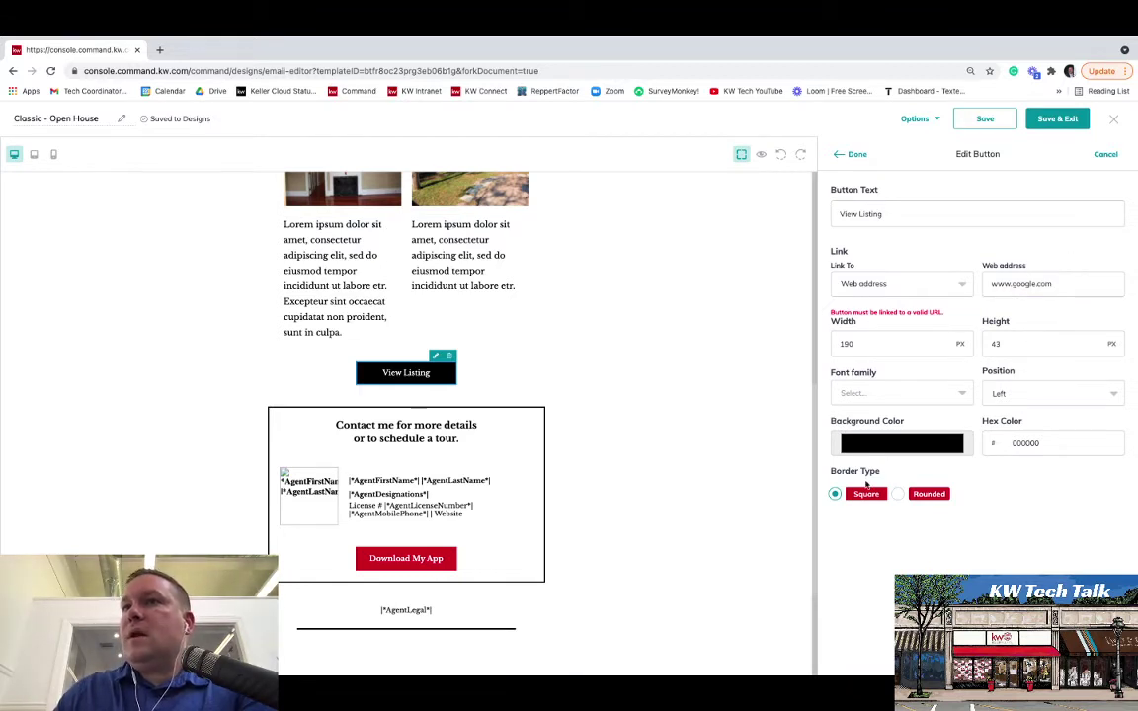
{"action": "left_click", "coordinate": [837, 158]}
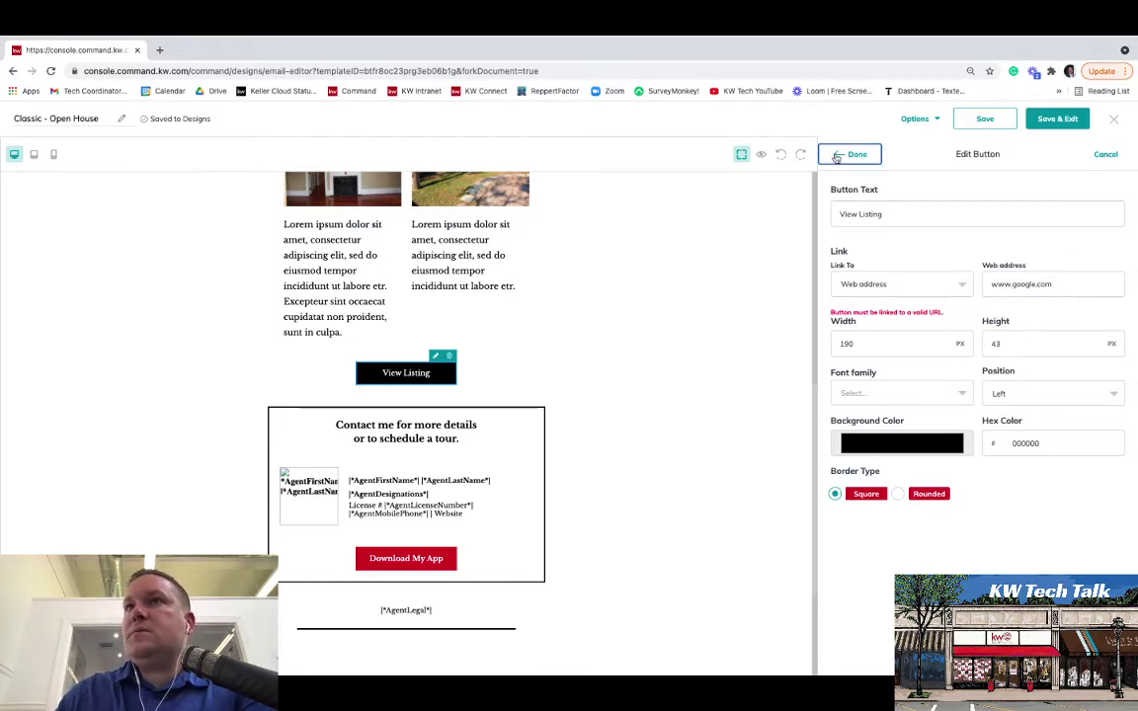
{"action": "left_click", "coordinate": [991, 284]}
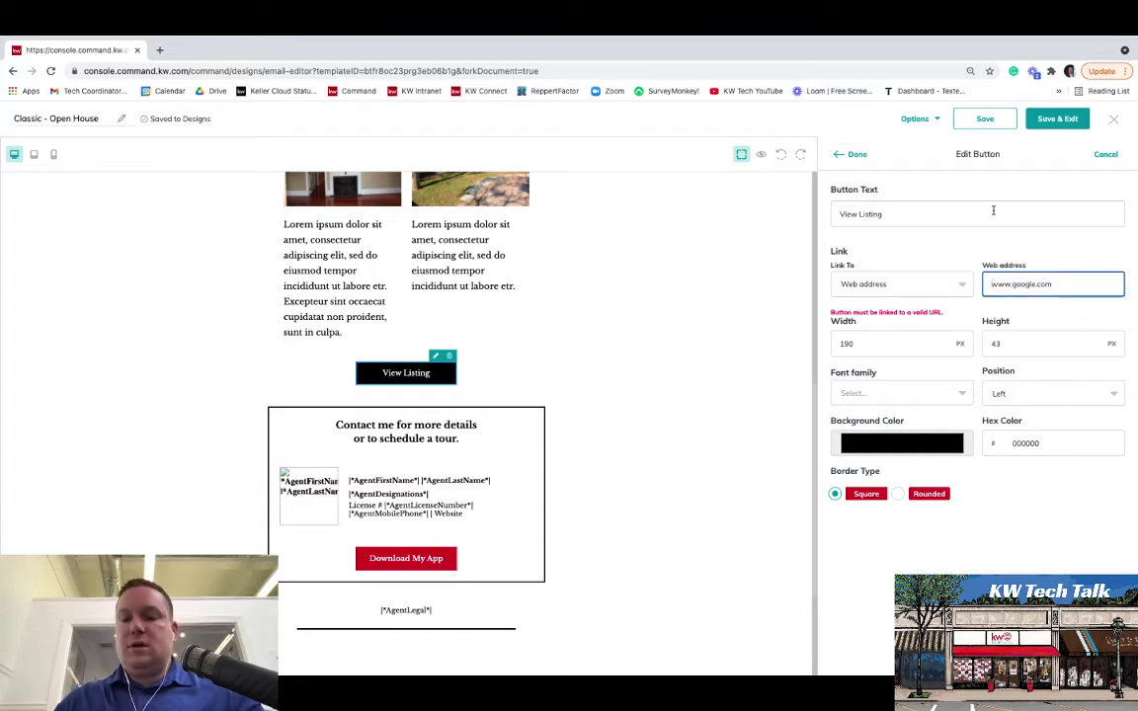
{"action": "type", "text": "htt"}
{"action": "type", "text": "ps"}
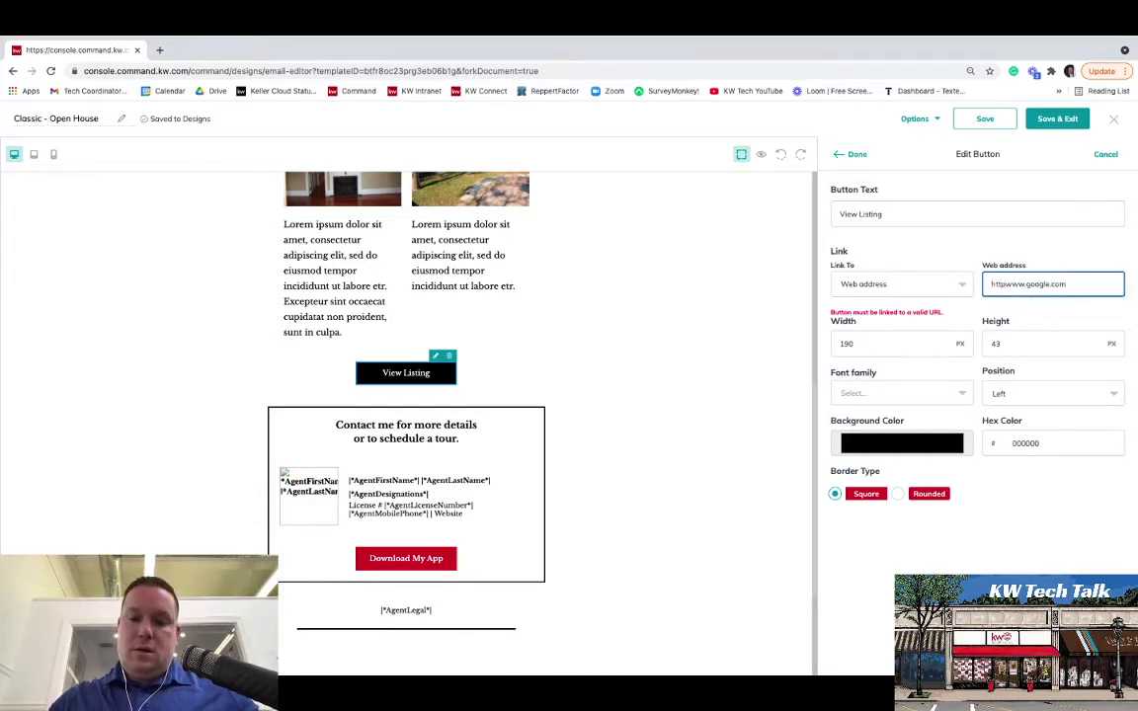
{"action": "type", "text": "://"}
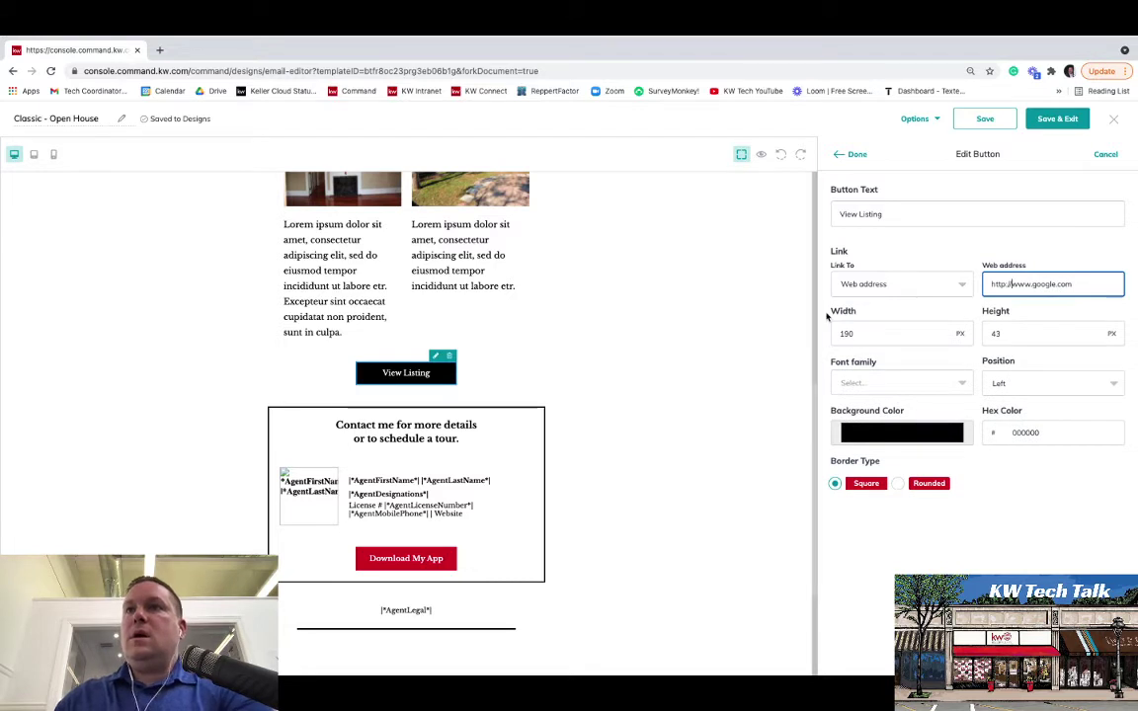
Give the View Listing button a red ff0000 background and close its settings.
{"action": "left_click", "coordinate": [925, 432]}
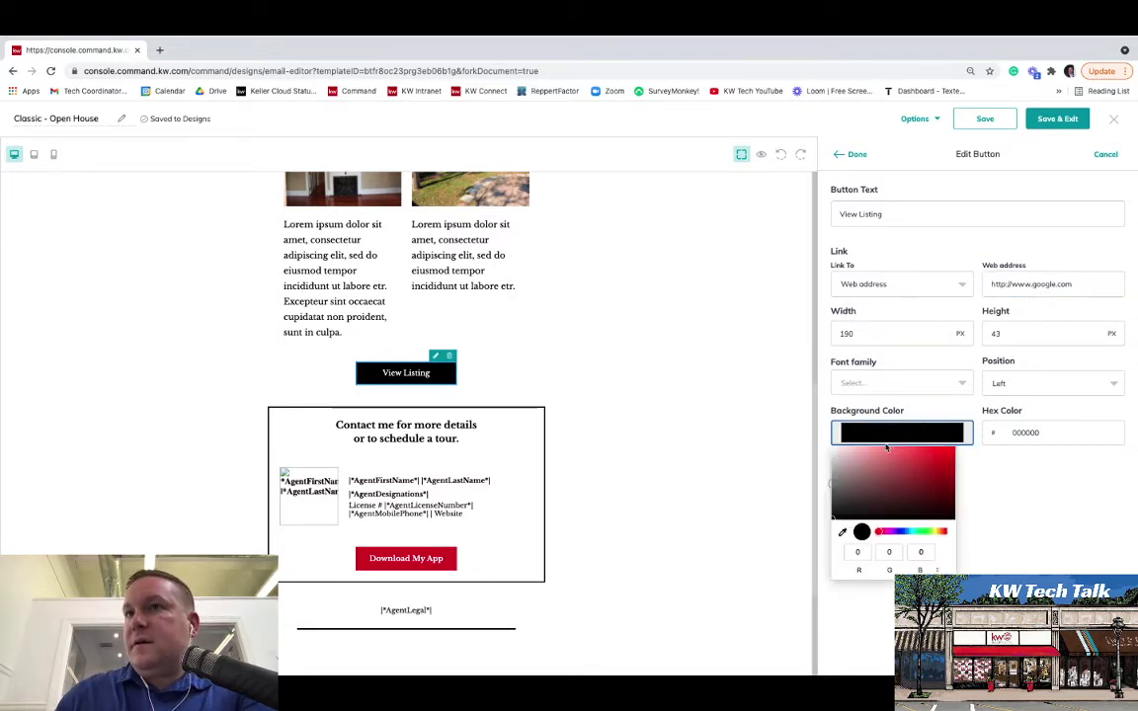
{"action": "left_click", "coordinate": [953, 450]}
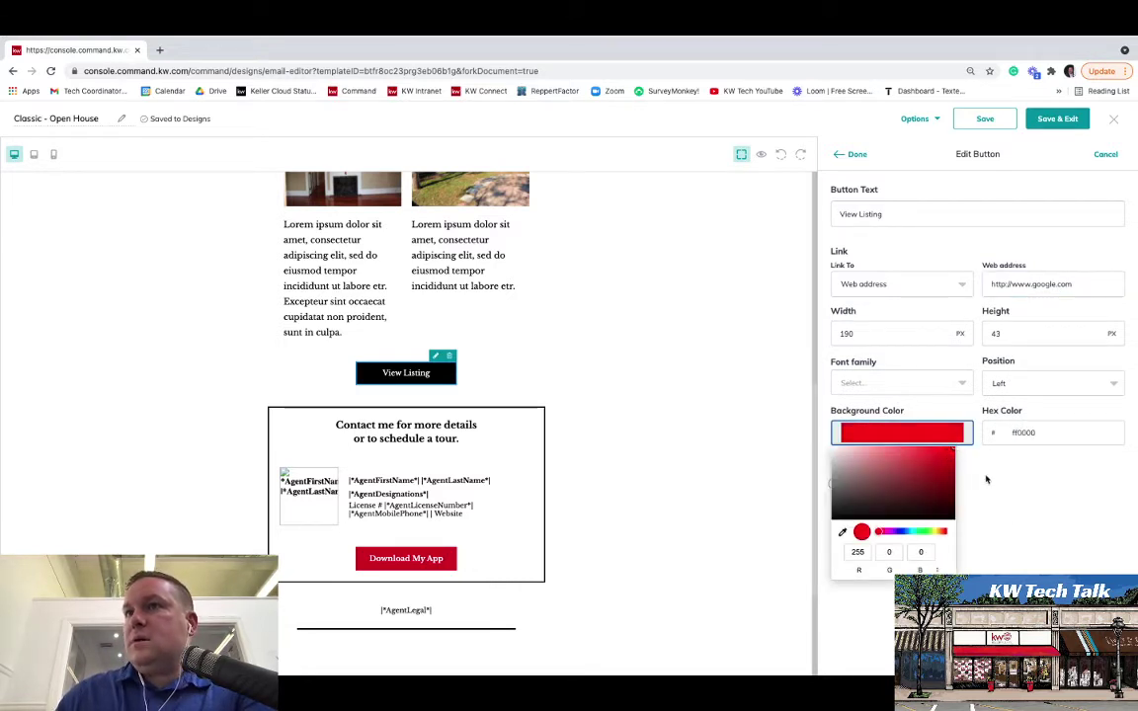
{"action": "left_click", "coordinate": [1021, 522]}
{"action": "left_click", "coordinate": [843, 154]}
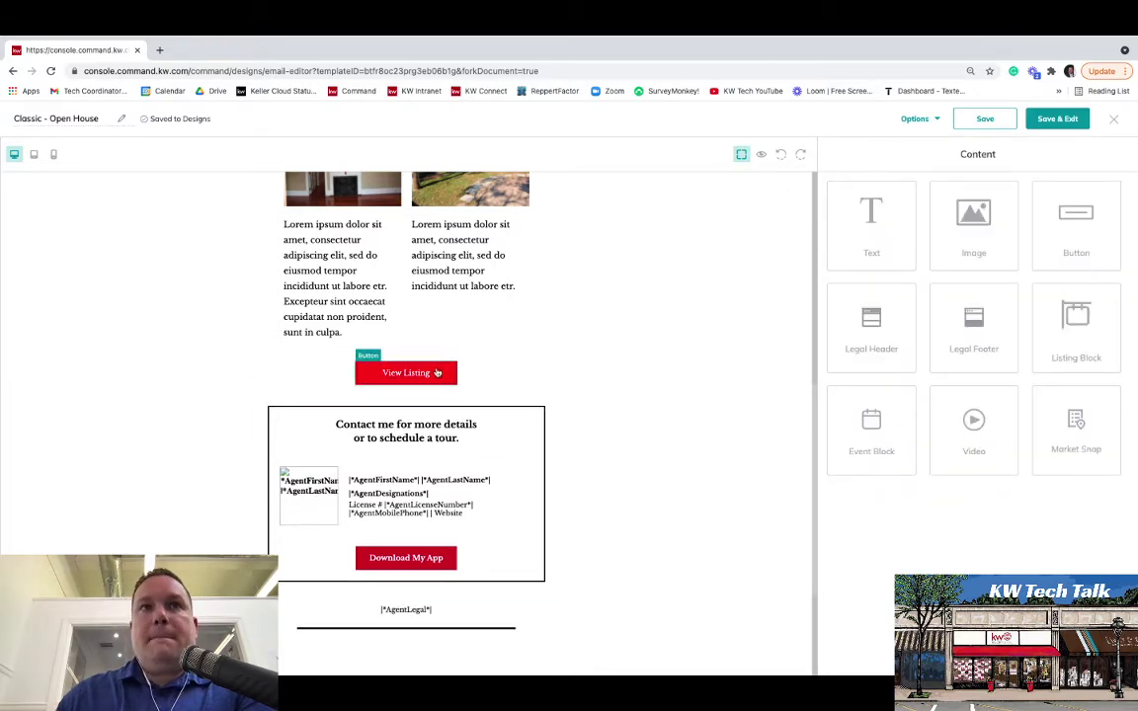
Bring up the Download My App button's settings, then start a blank browser tab.
{"action": "scroll", "coordinate": [642, 399], "scroll_direction": "down", "scroll_amount": 1}
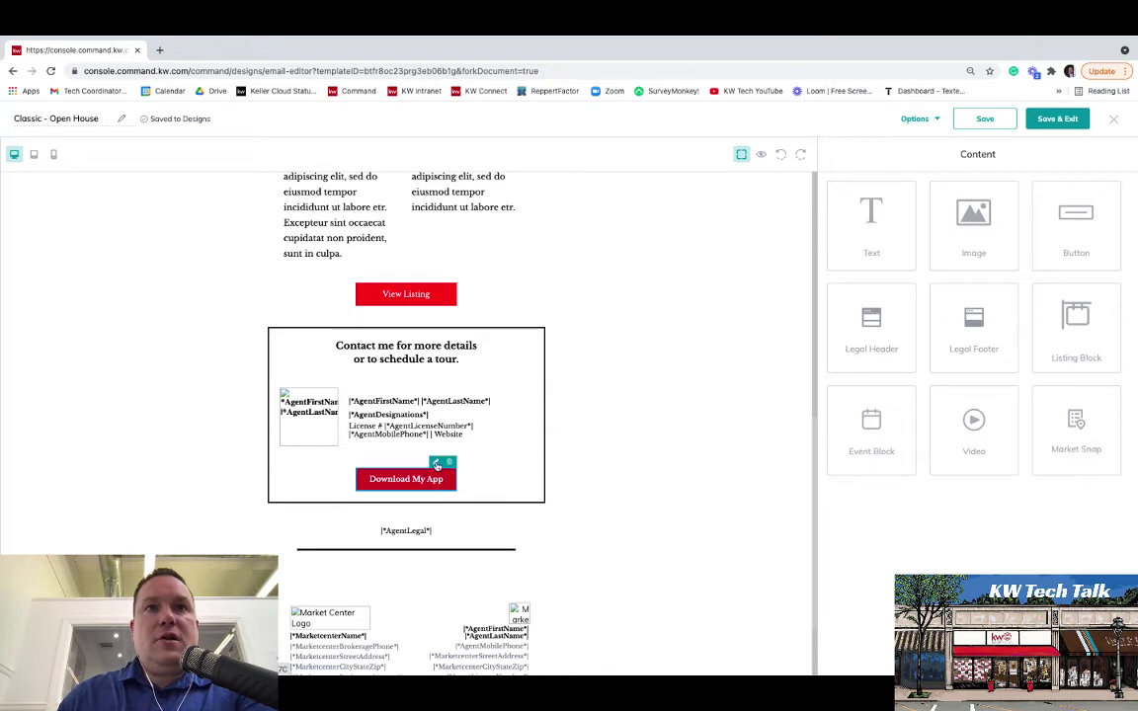
{"action": "left_click", "coordinate": [436, 462]}
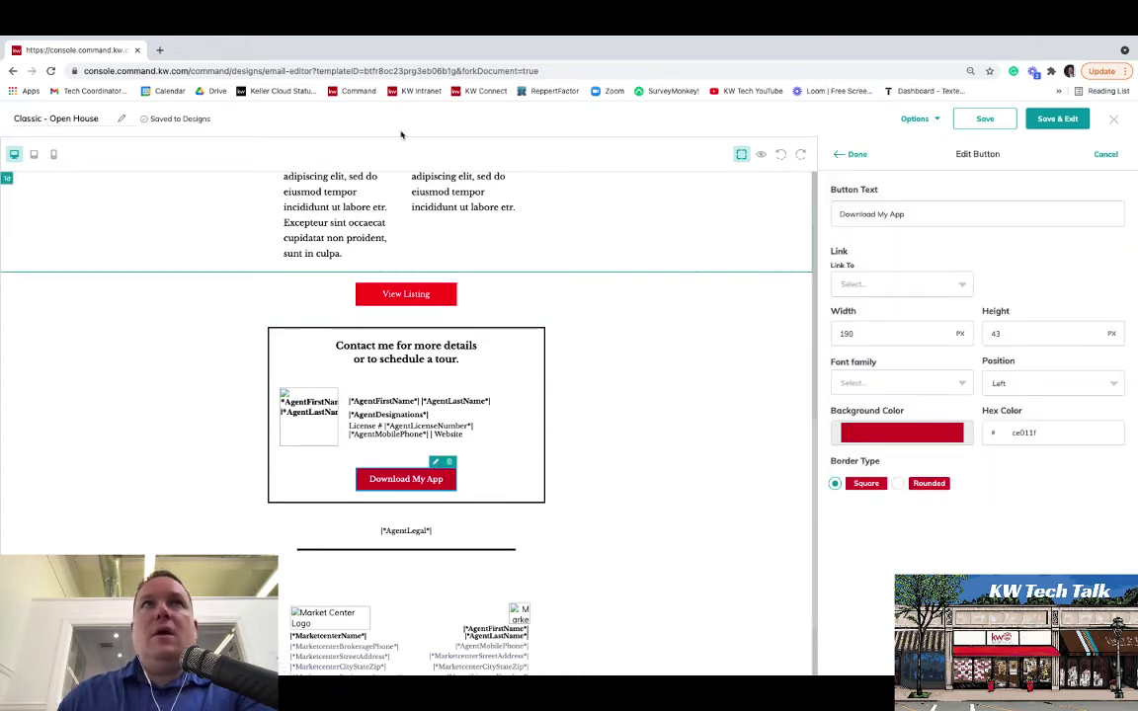
{"action": "left_click", "coordinate": [158, 50]}
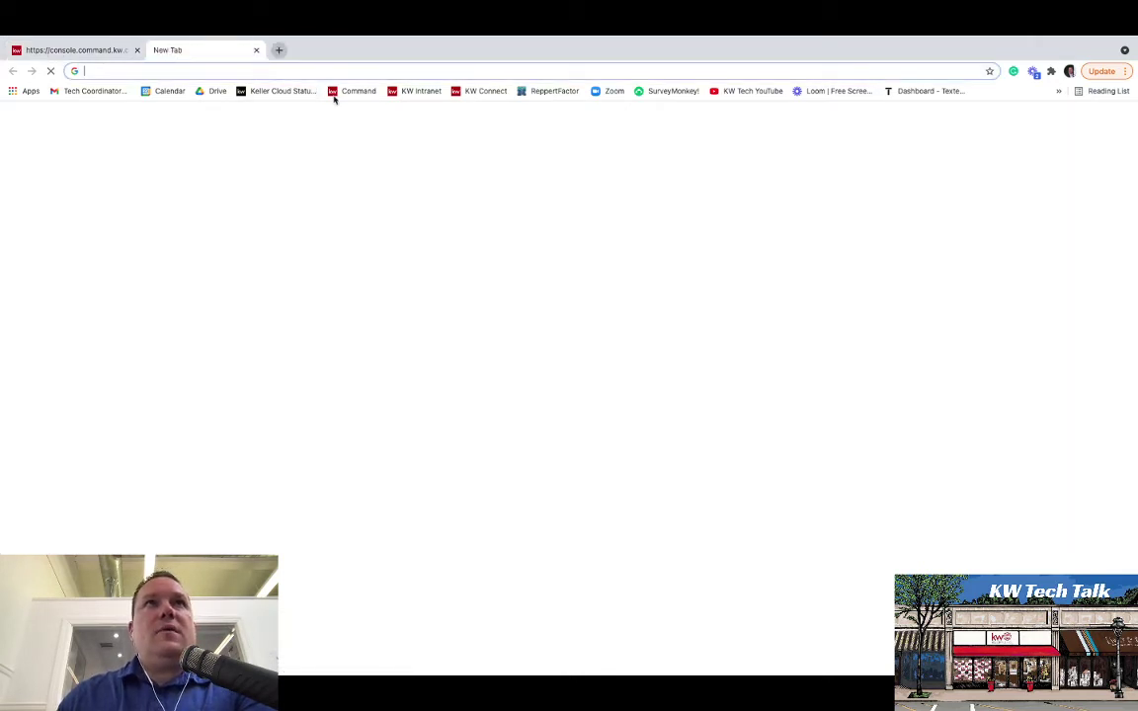
Copy the App URL from Site & App Settings > URLs, then return to the editor tab.
{"action": "left_click", "coordinate": [360, 93]}
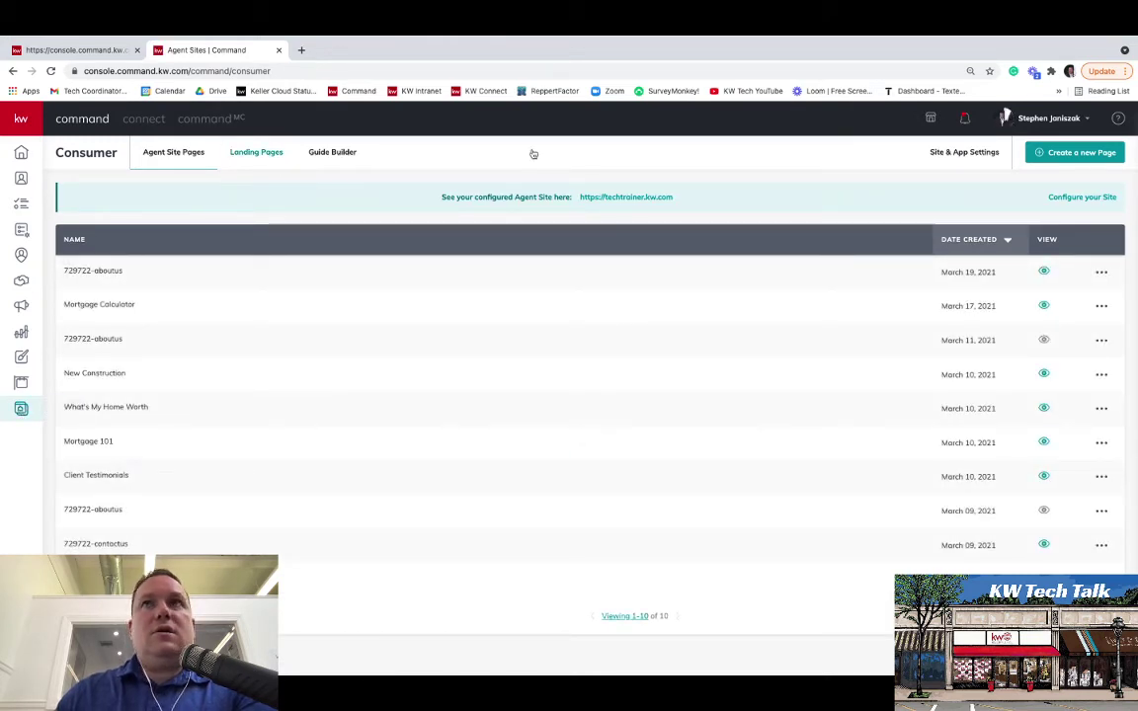
{"action": "left_click", "coordinate": [959, 154]}
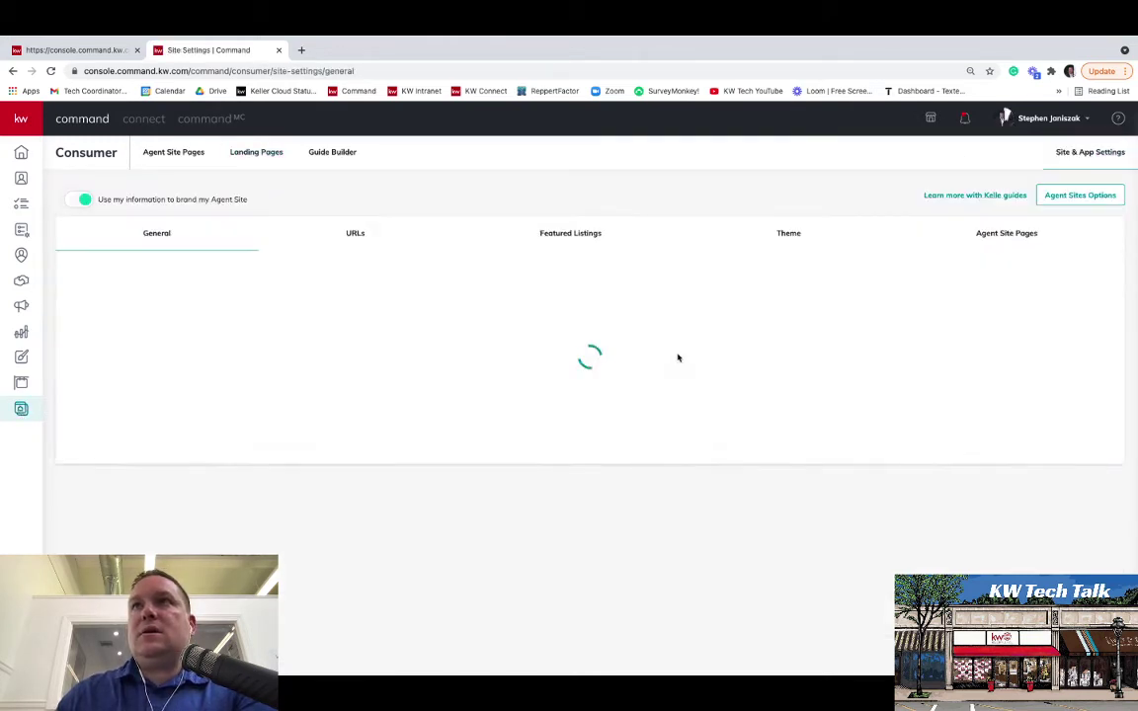
{"action": "left_click", "coordinate": [352, 234]}
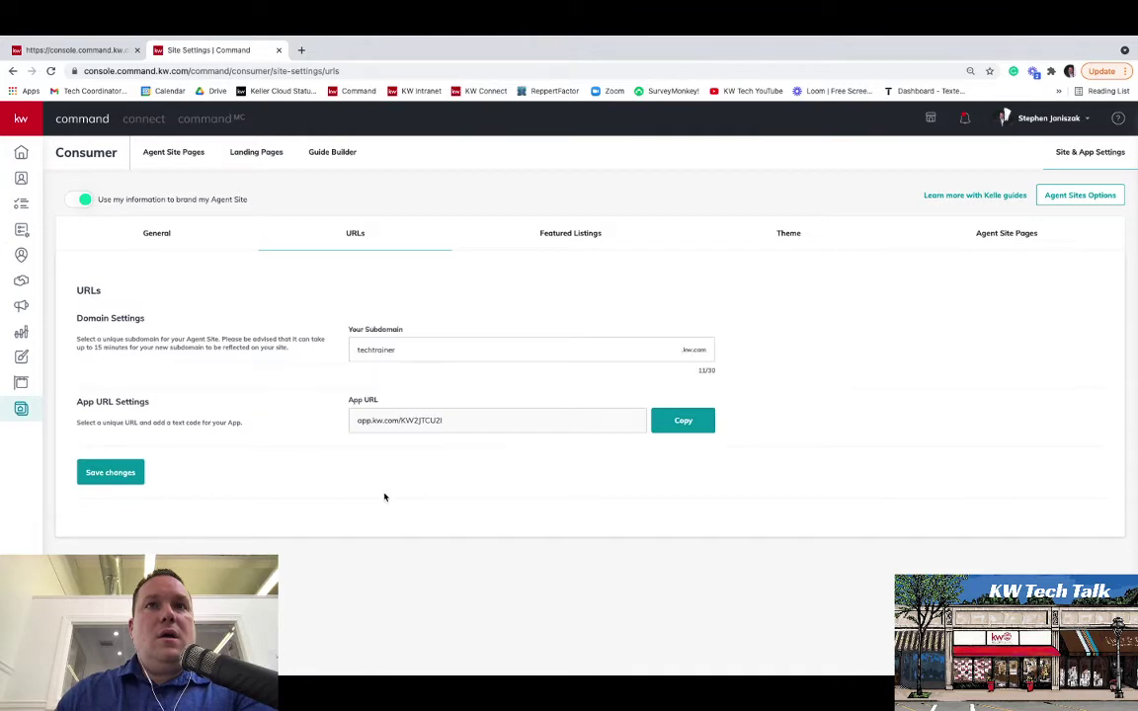
{"action": "left_click", "coordinate": [681, 420]}
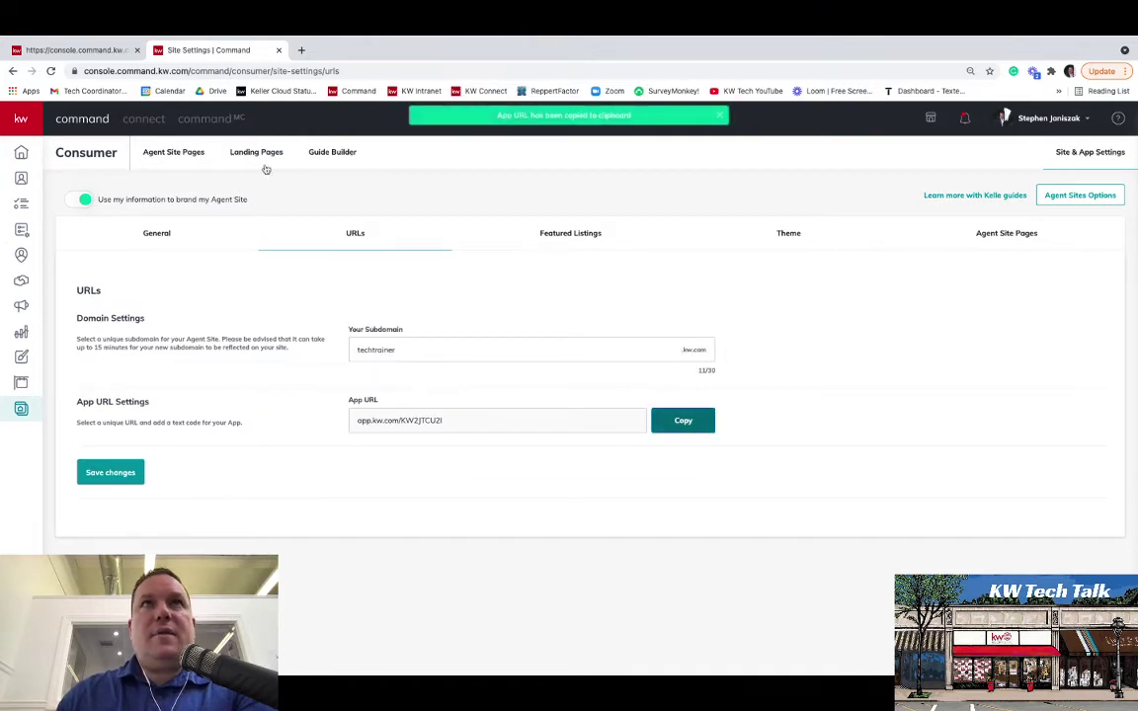
{"action": "left_click", "coordinate": [77, 50]}
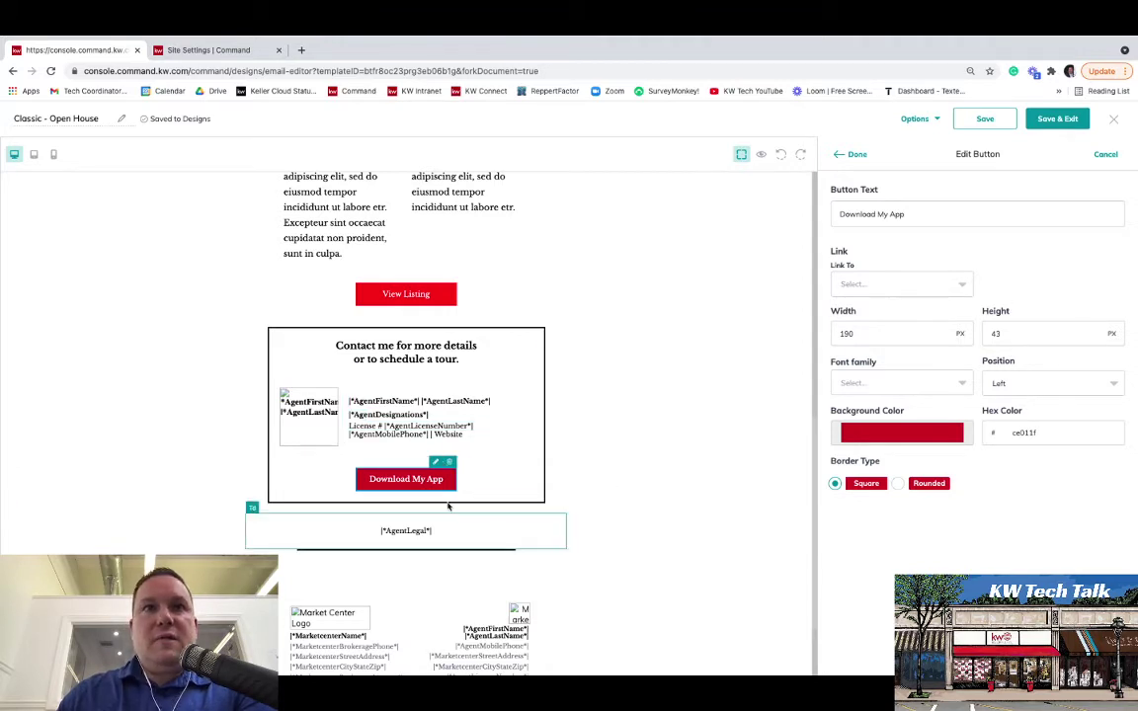
Set the Download My App button's Link To to Web address with the pasted App URL.
{"action": "left_click", "coordinate": [861, 285]}
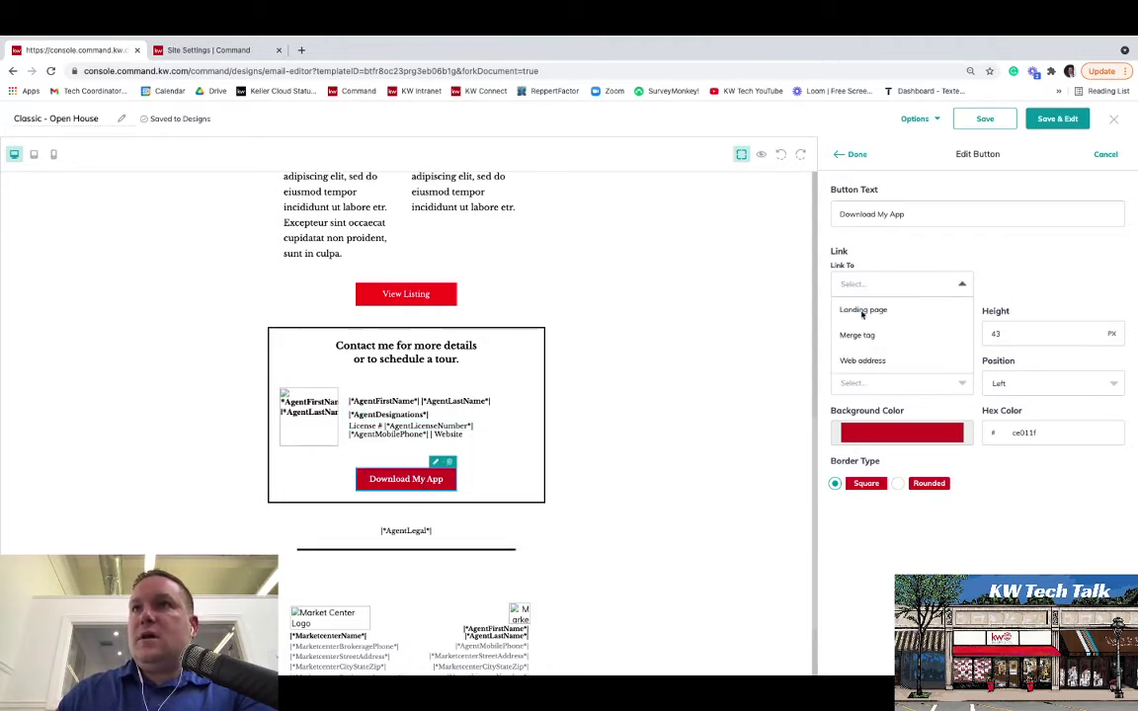
{"action": "left_click", "coordinate": [863, 361]}
{"action": "left_click", "coordinate": [1056, 284]}
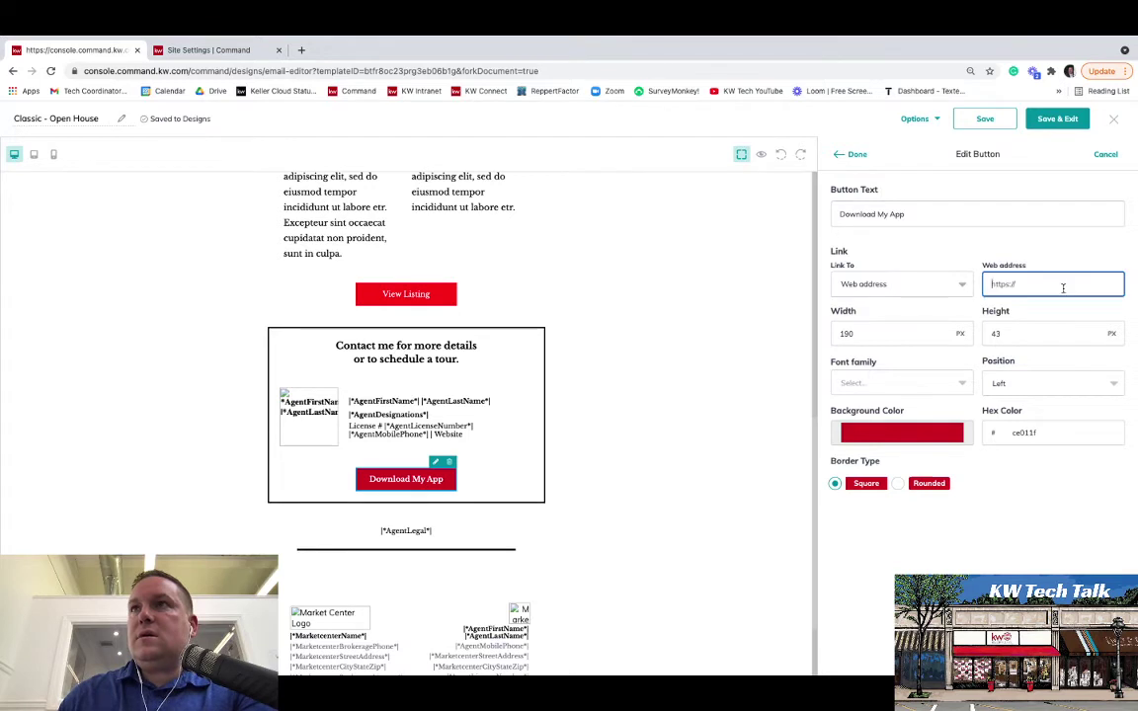
{"action": "key", "text": "ctrl+v"}
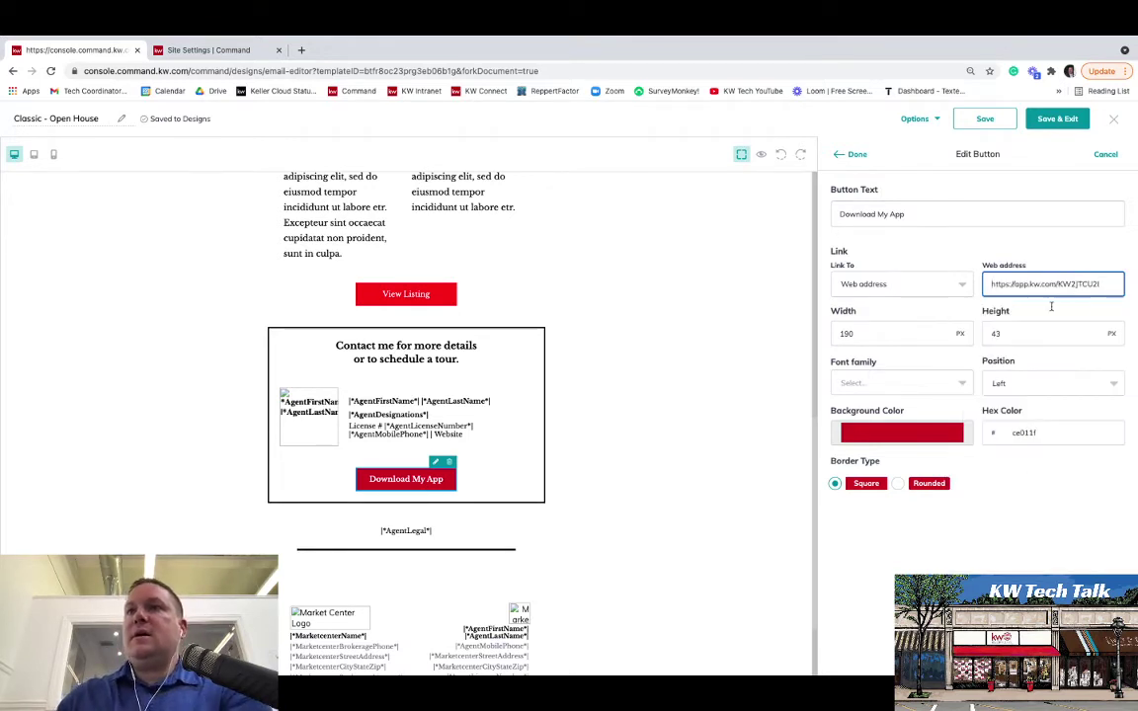
{"action": "left_click", "coordinate": [847, 155]}
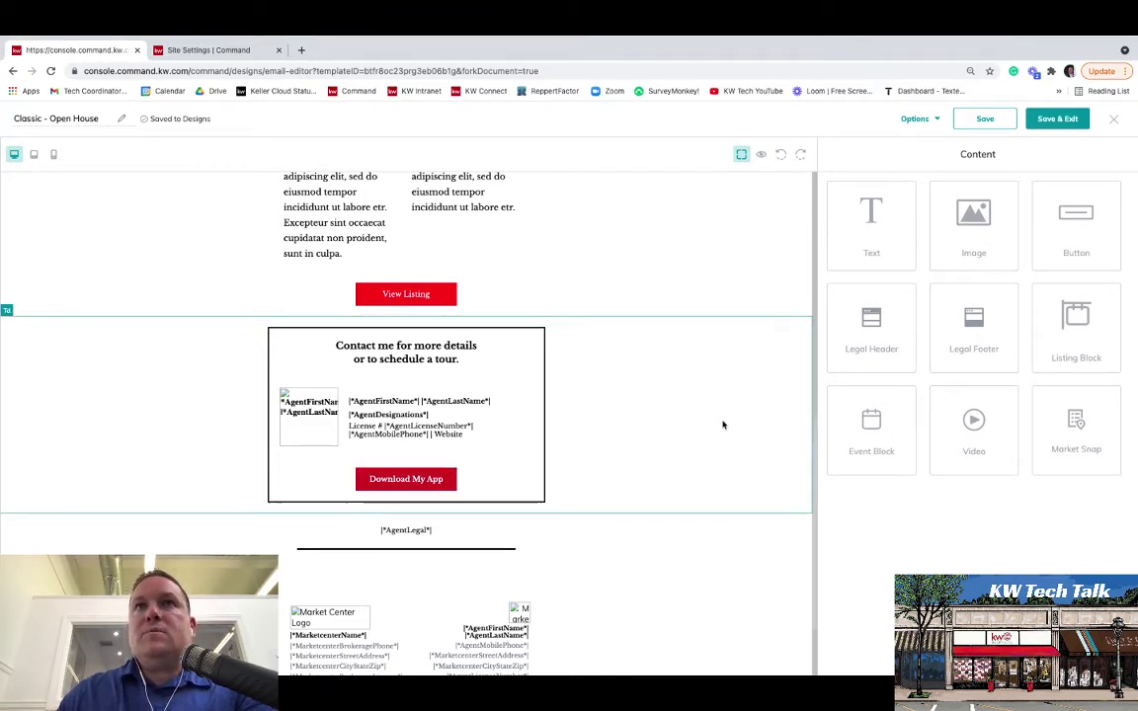
{"action": "left_click", "coordinate": [932, 119]}
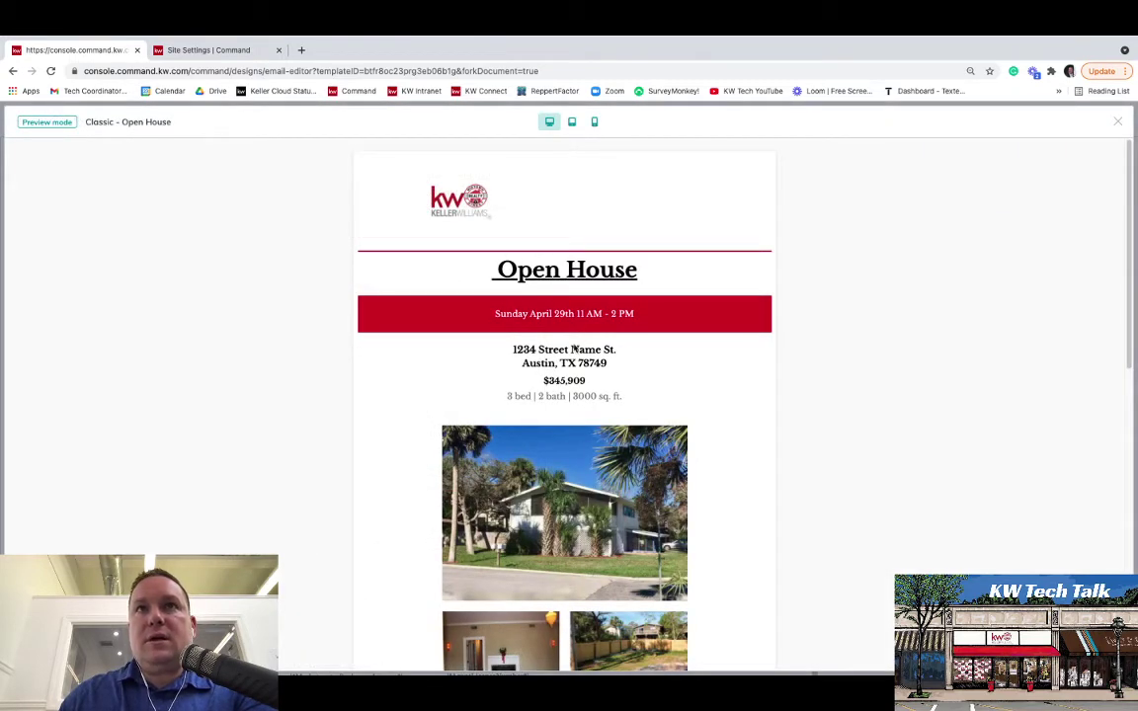
{"action": "scroll", "coordinate": [606, 384], "scroll_direction": "down", "scroll_amount": 4}
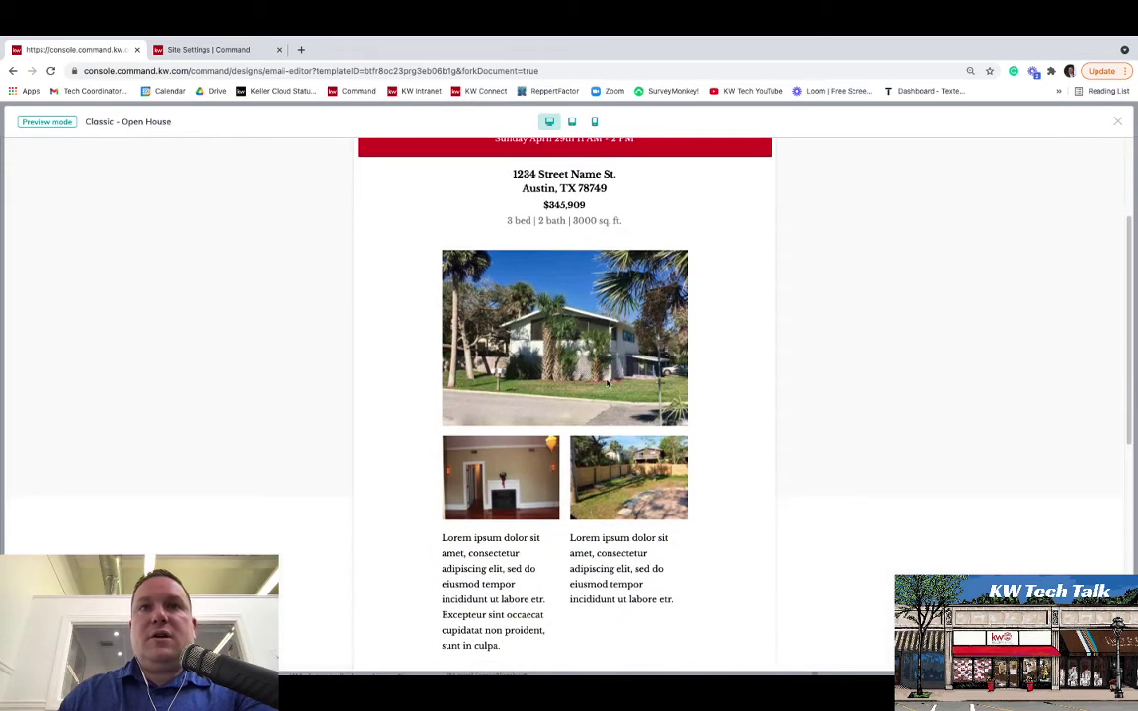
{"action": "scroll", "coordinate": [564, 455], "scroll_direction": "down", "scroll_amount": 2}
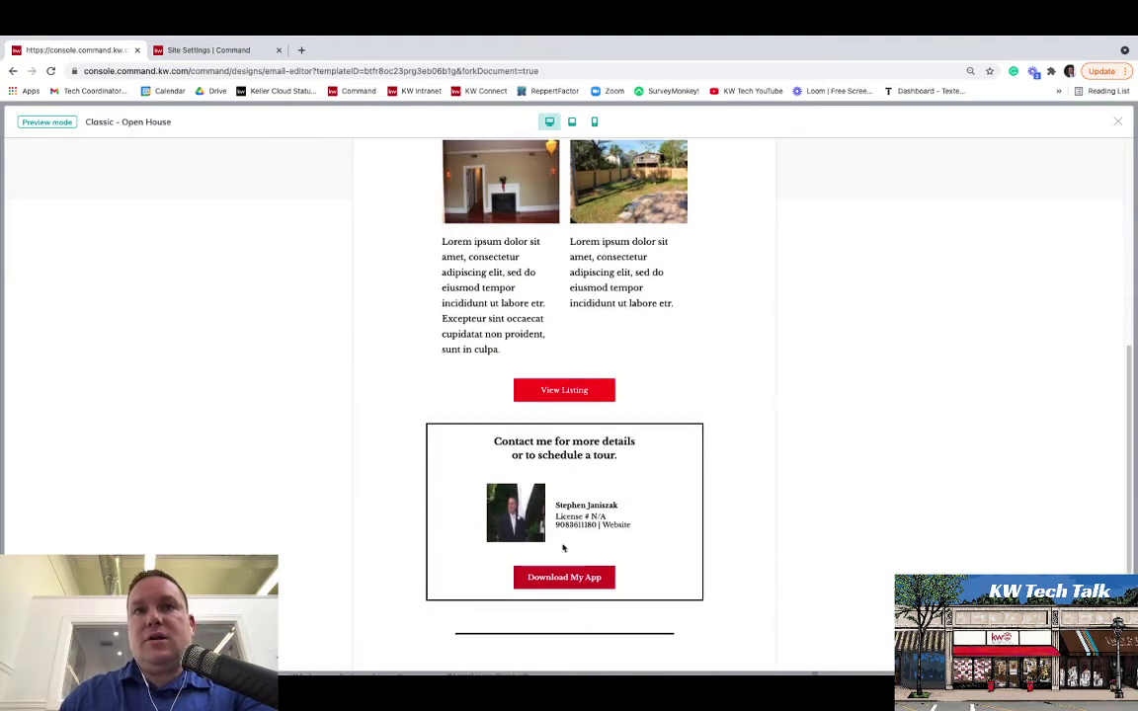
{"action": "scroll", "coordinate": [566, 584], "scroll_direction": "down", "scroll_amount": 3}
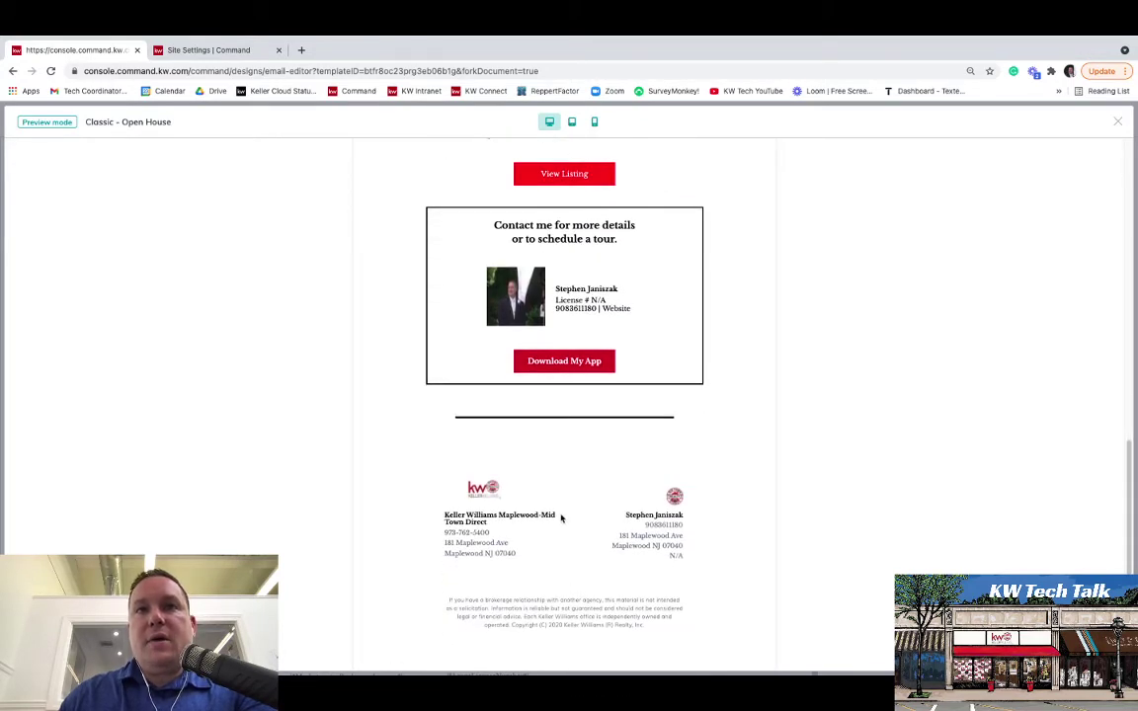
{"action": "scroll", "coordinate": [561, 518], "scroll_direction": "up", "scroll_amount": 20}
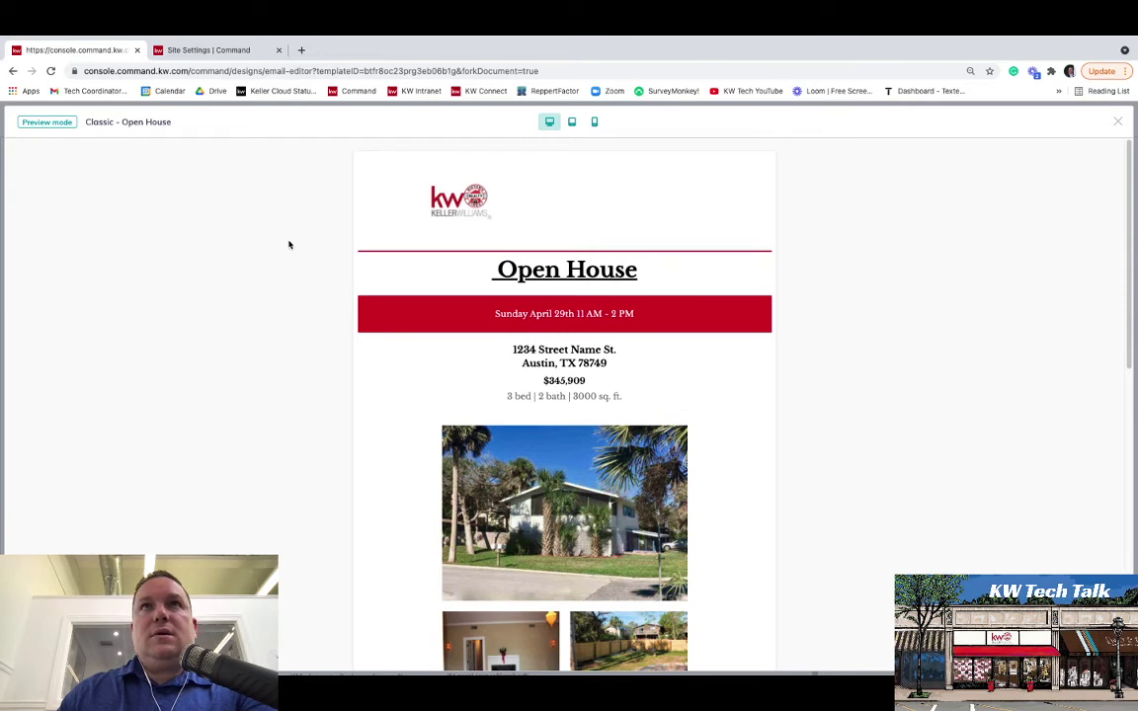
{"action": "left_click", "coordinate": [1120, 123]}
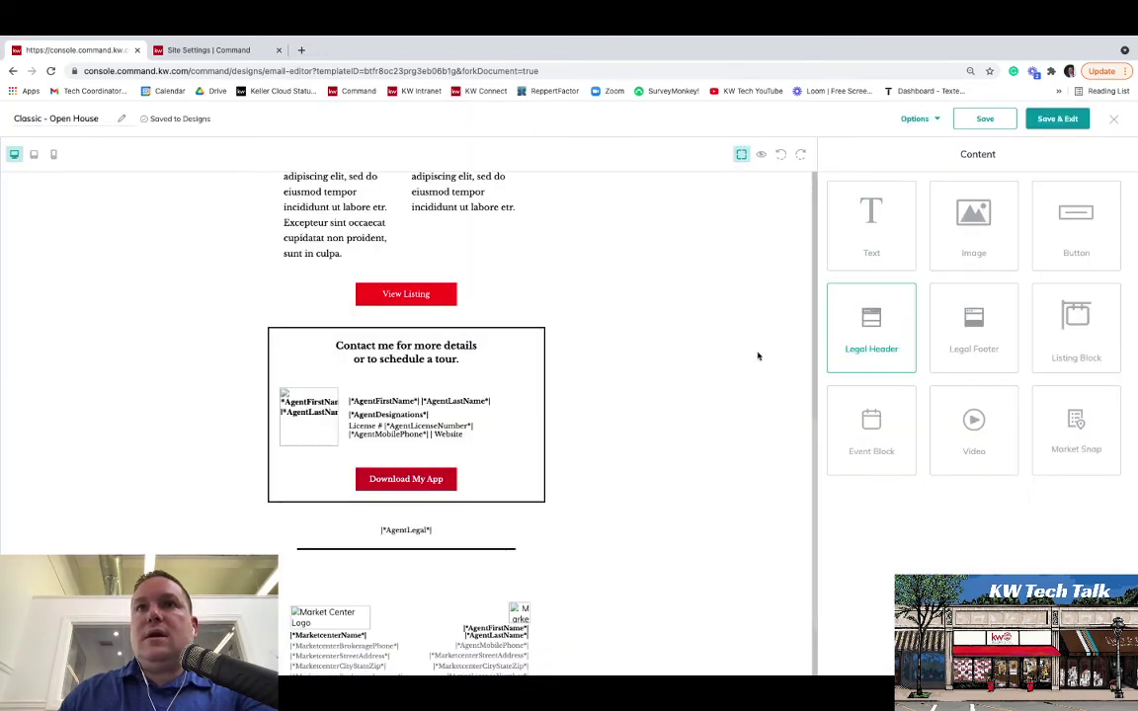
Save and exit the Classic - Open House email, then choose Create a New Campaign under Campaigns.
{"action": "left_click", "coordinate": [1066, 123]}
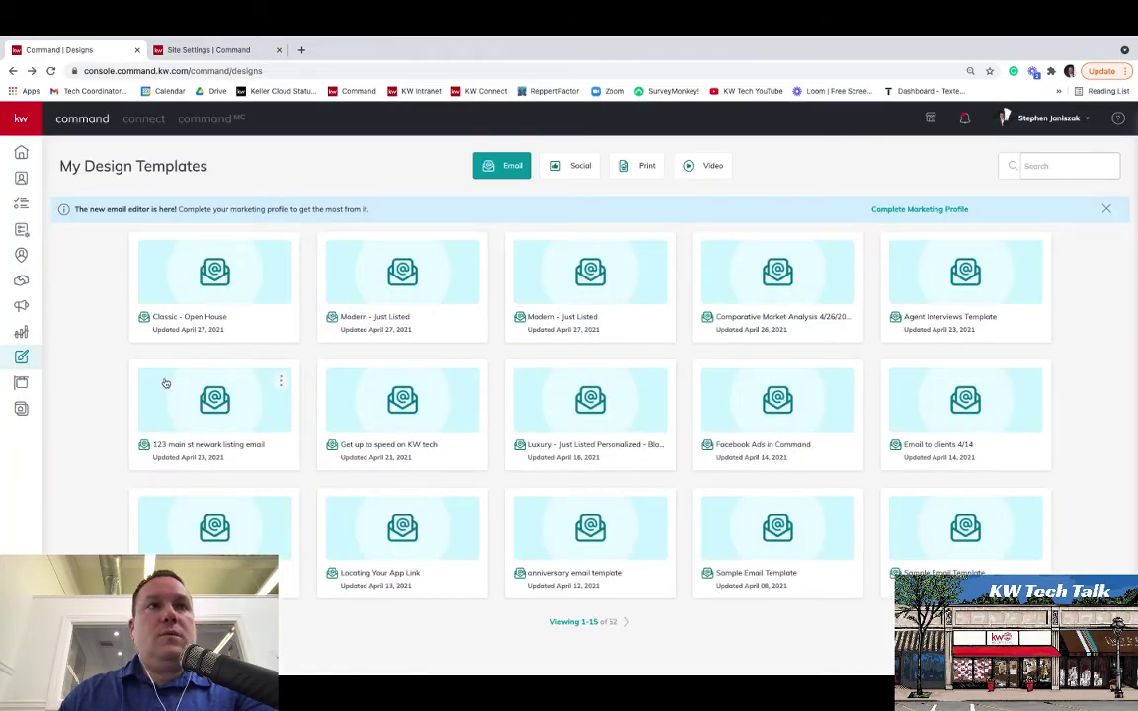
{"action": "left_click", "coordinate": [22, 332]}
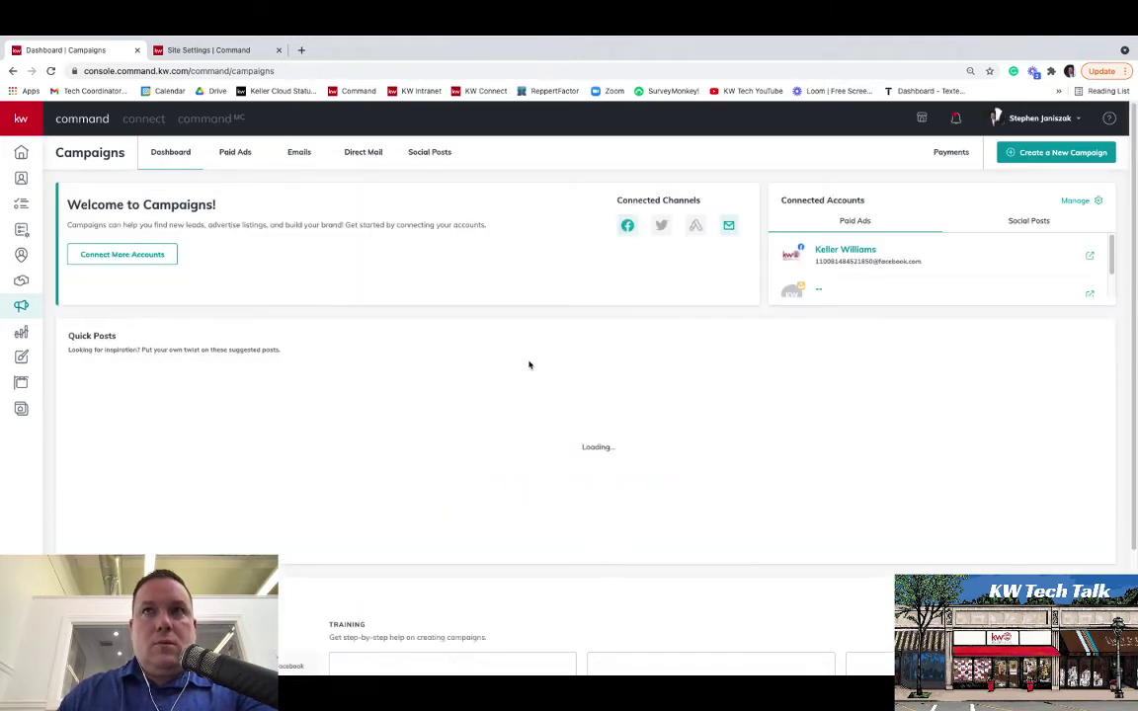
{"action": "left_click", "coordinate": [1052, 154]}
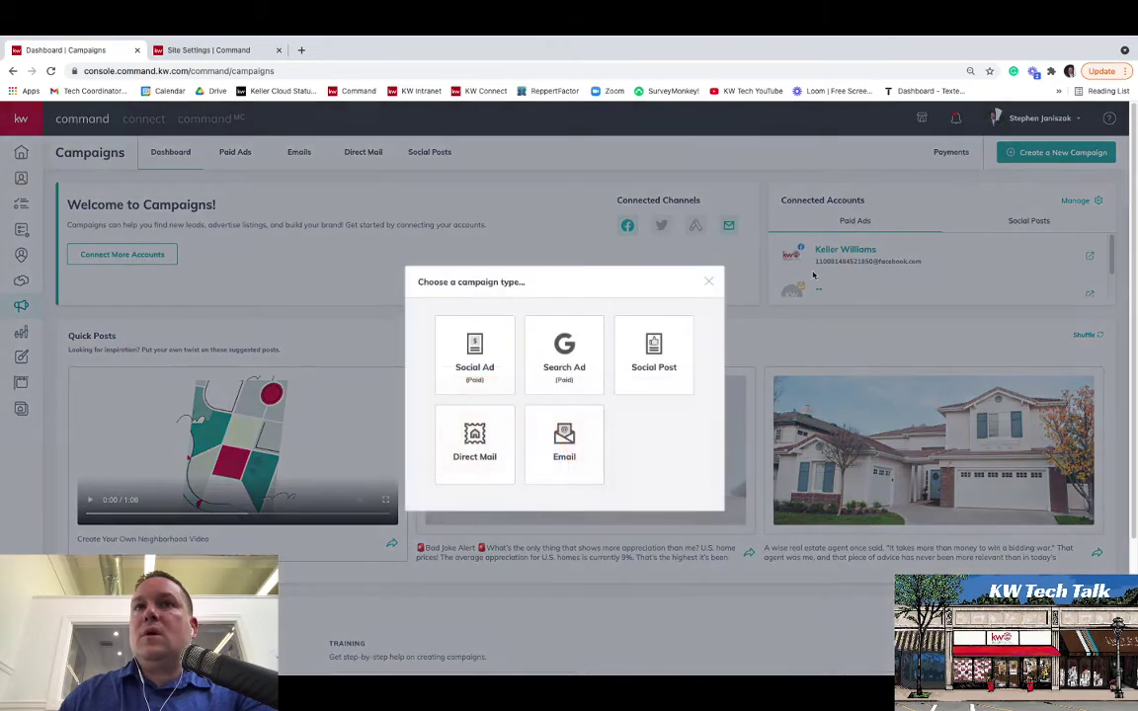
Choose an Email campaign named '123 main st' with the Advertise Listing goal.
{"action": "left_click", "coordinate": [567, 446]}
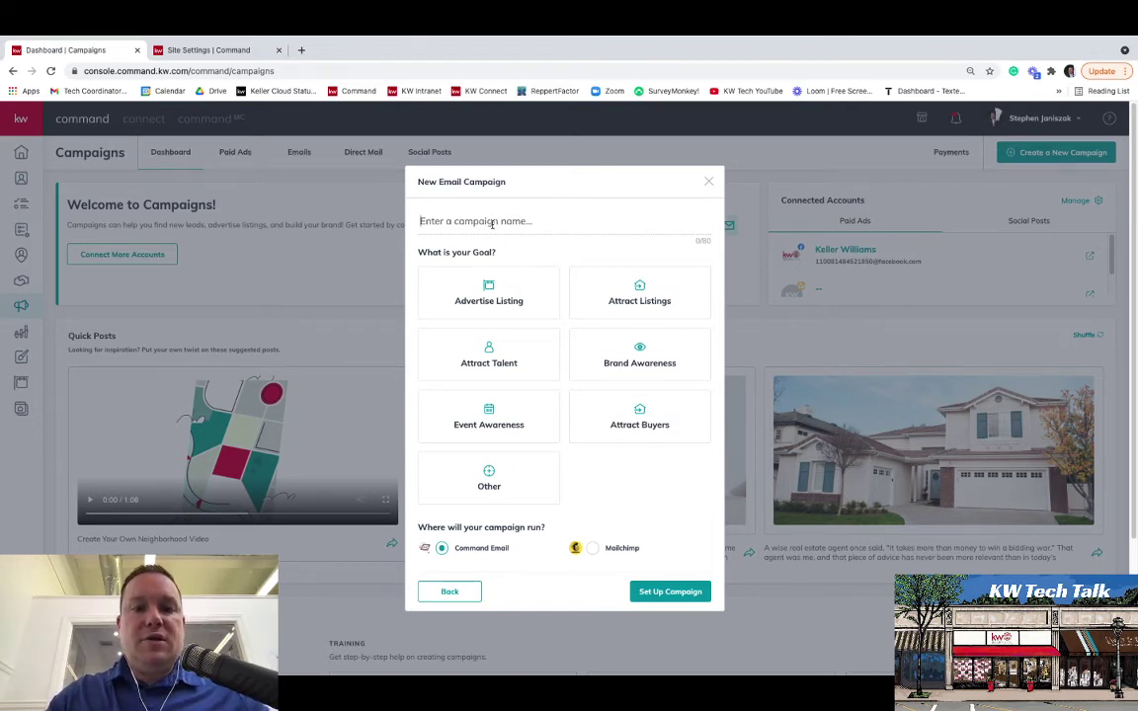
{"action": "type", "text": "123 main st"}
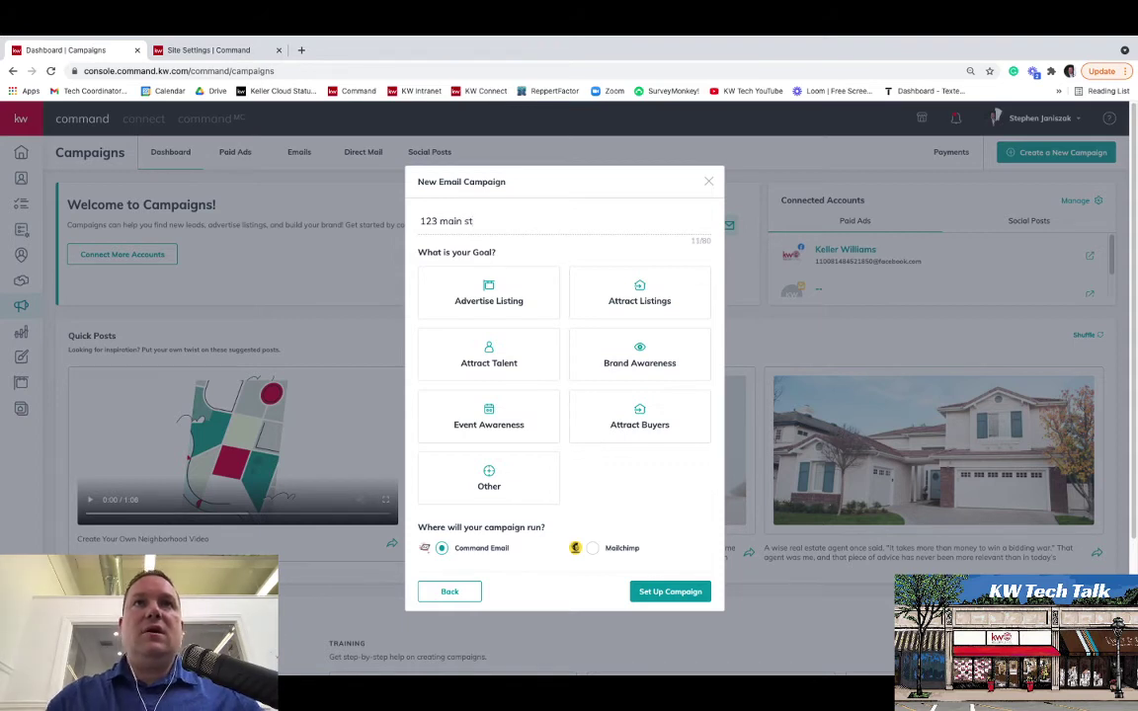
{"action": "left_click", "coordinate": [490, 304]}
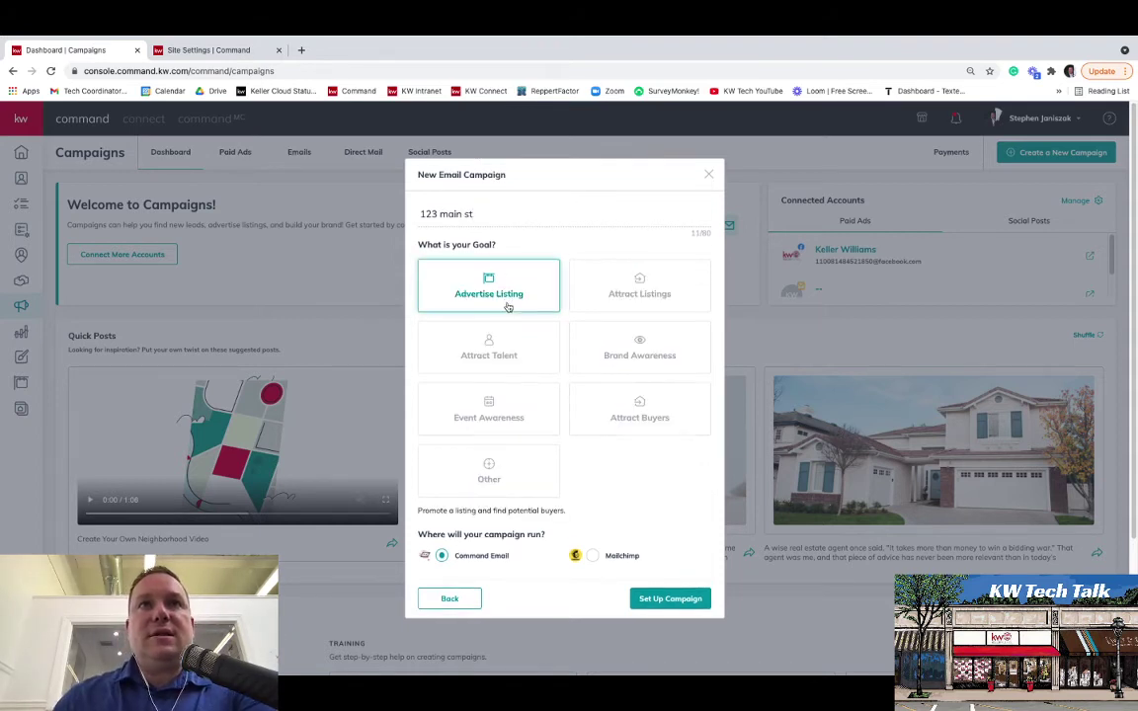
{"action": "left_click", "coordinate": [670, 598]}
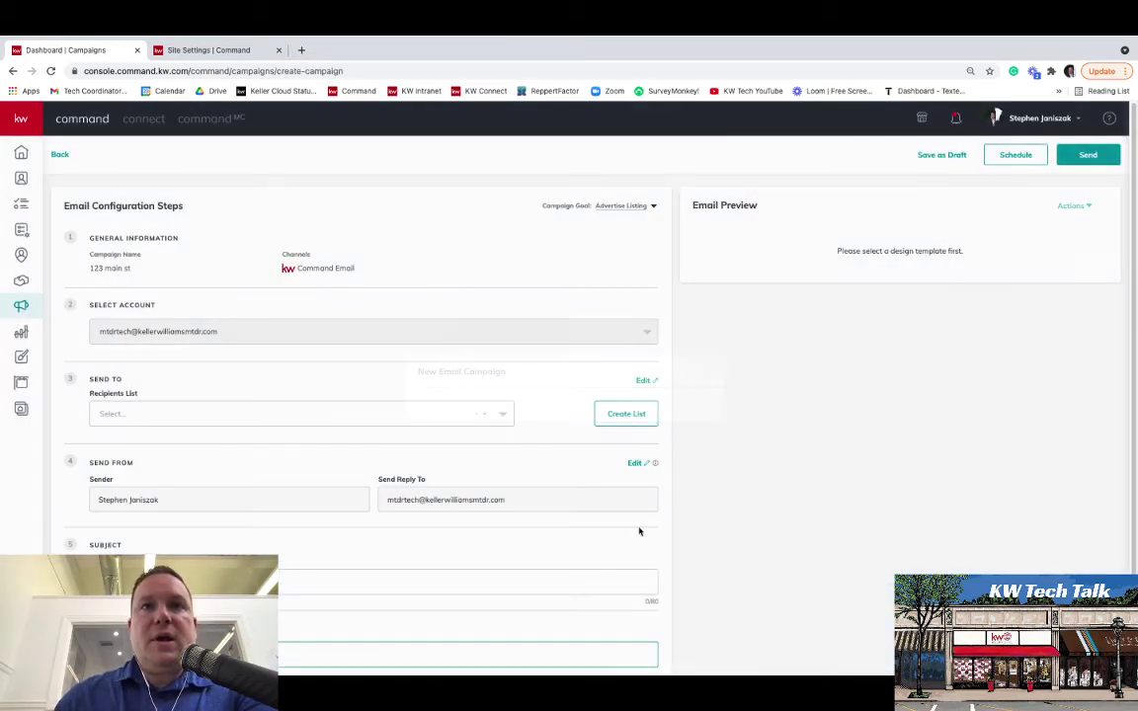
{"action": "scroll", "coordinate": [451, 378], "scroll_direction": "down", "scroll_amount": 1}
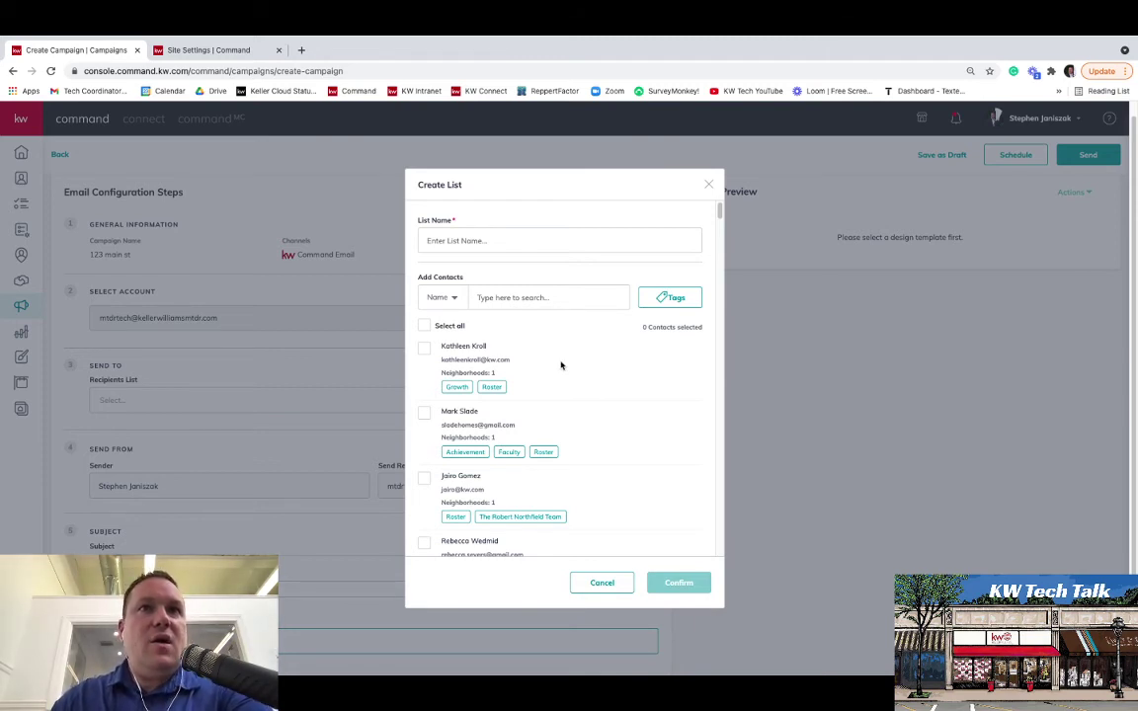
{"action": "left_click", "coordinate": [671, 300]}
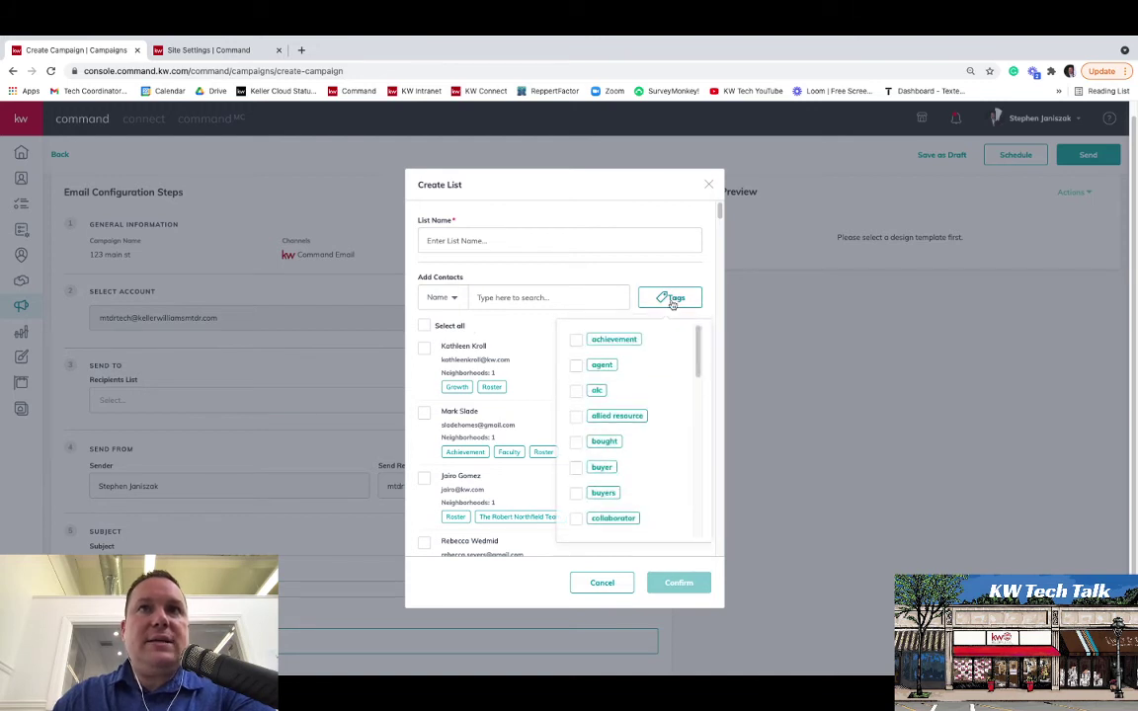
{"action": "scroll", "coordinate": [592, 409], "scroll_direction": "down", "scroll_amount": 2}
{"action": "left_click", "coordinate": [576, 406]}
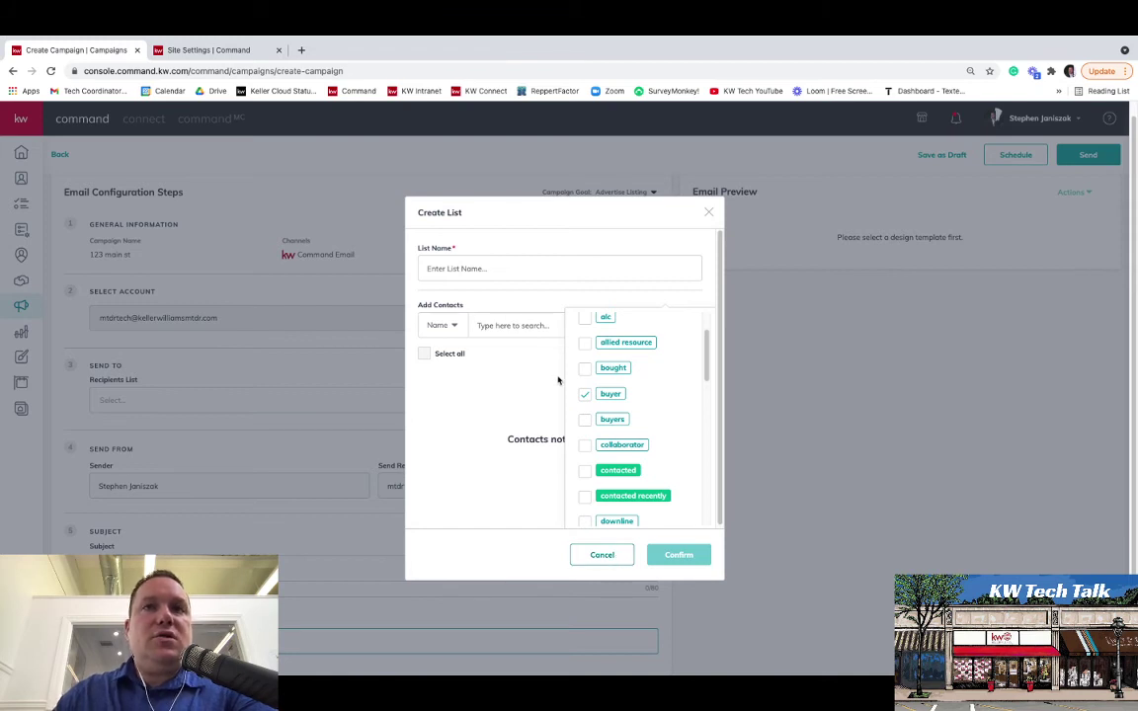
{"action": "left_click", "coordinate": [708, 213]}
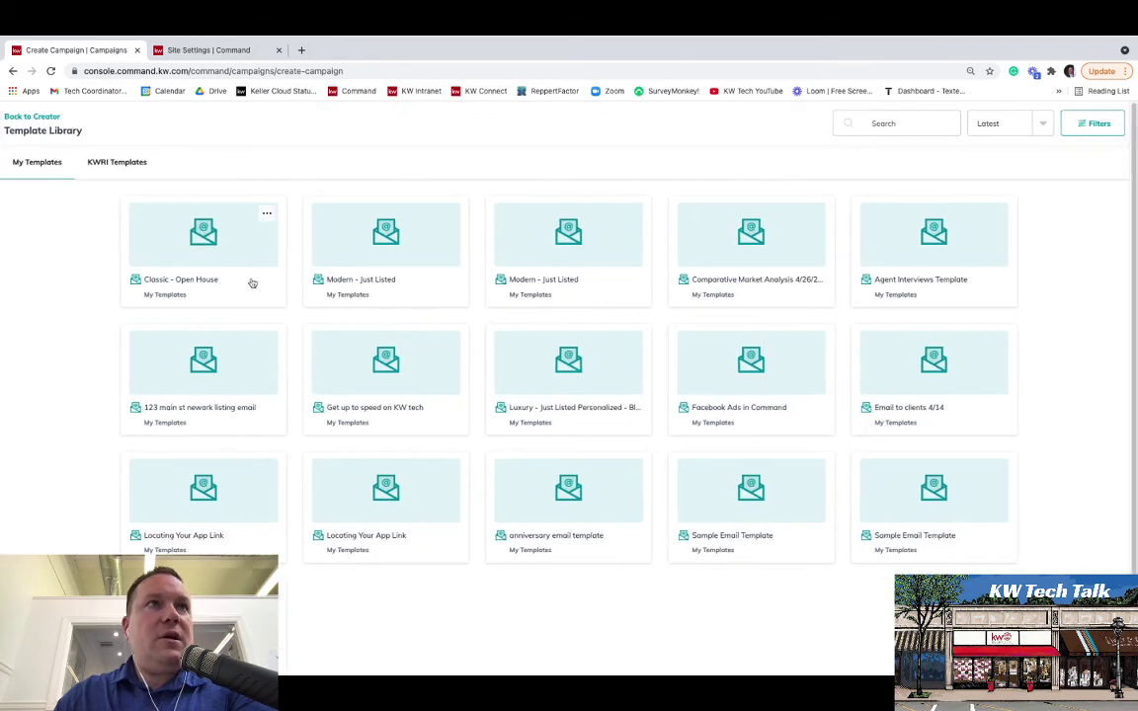
Pick the Classic - Open House card under My Templates.
{"action": "left_click", "coordinate": [216, 257]}
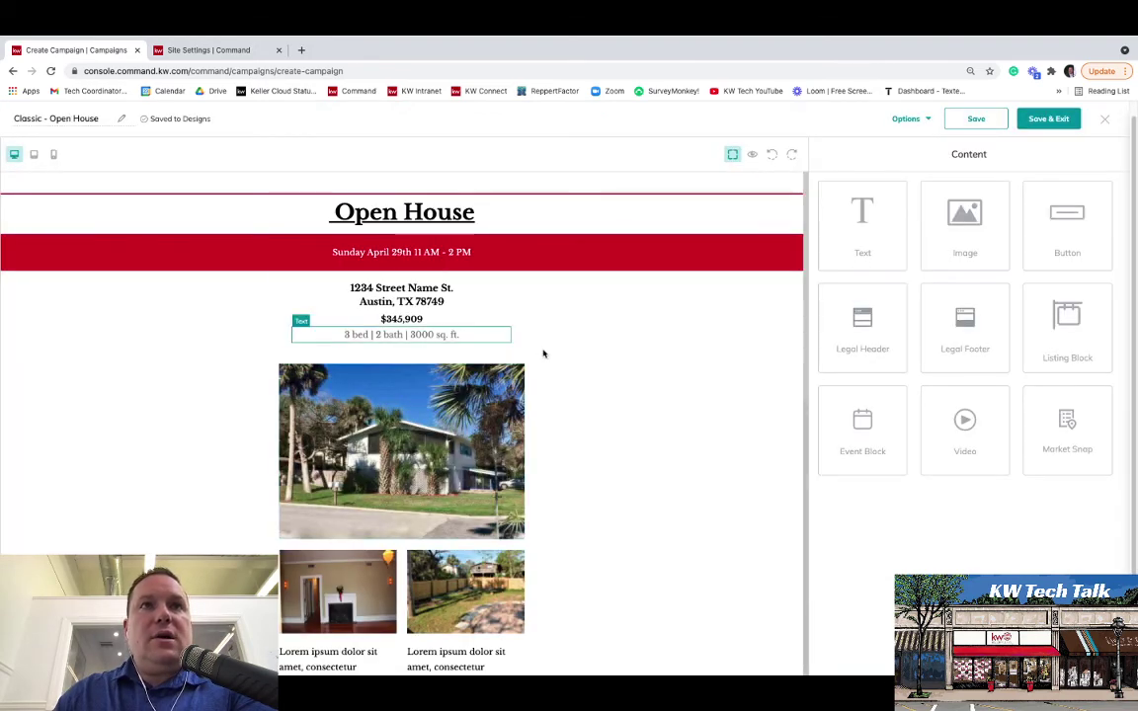
Send a test email of the design via Options > Send test email to the autofilled office address.
{"action": "scroll", "coordinate": [559, 380], "scroll_direction": "down", "scroll_amount": 5}
{"action": "scroll", "coordinate": [559, 380], "scroll_direction": "up", "scroll_amount": 5}
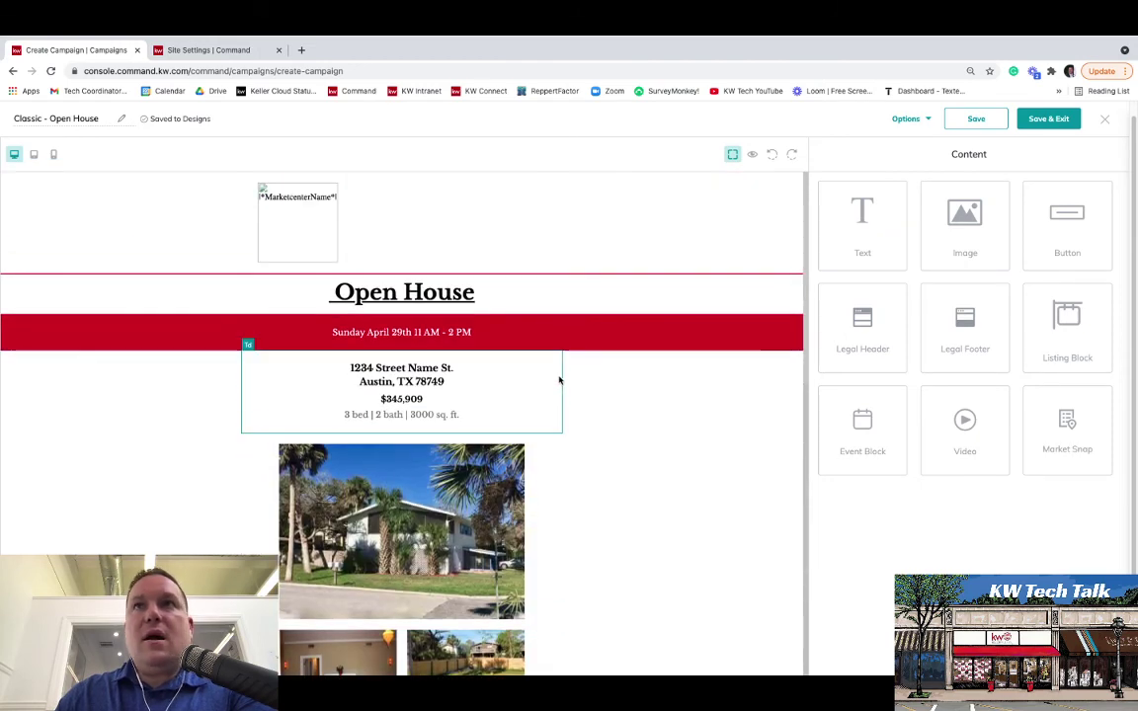
{"action": "left_click_drag", "start_coordinate": [1066, 254], "coordinate": [909, 219]}
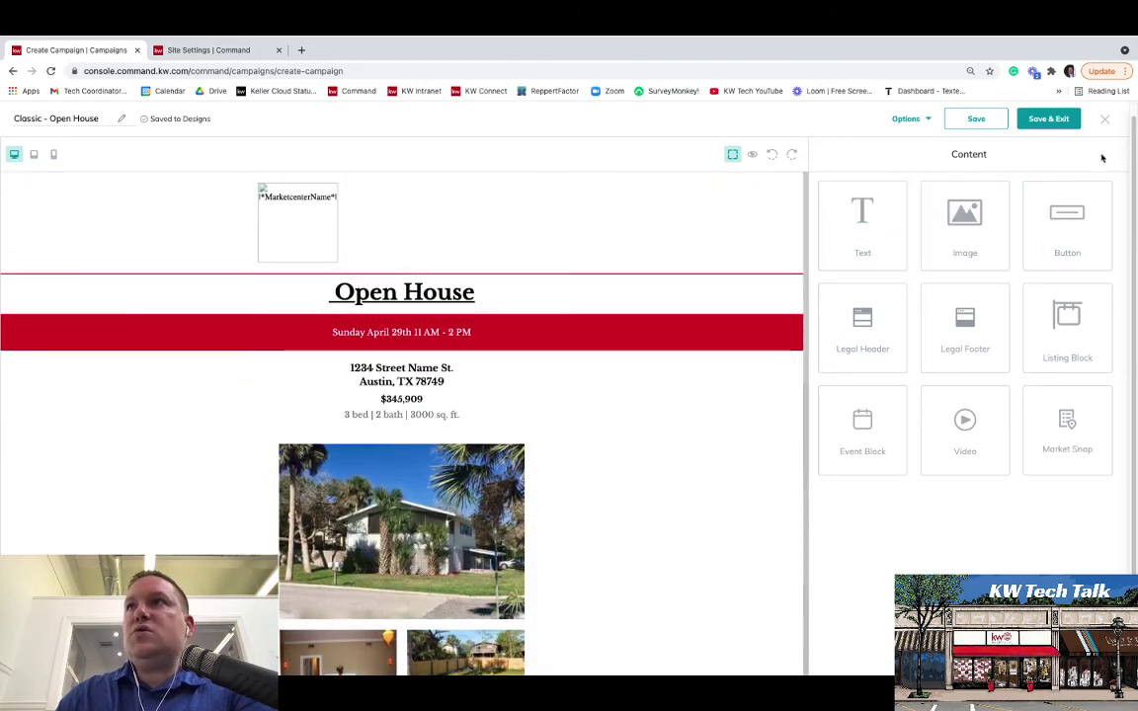
{"action": "left_click", "coordinate": [924, 120]}
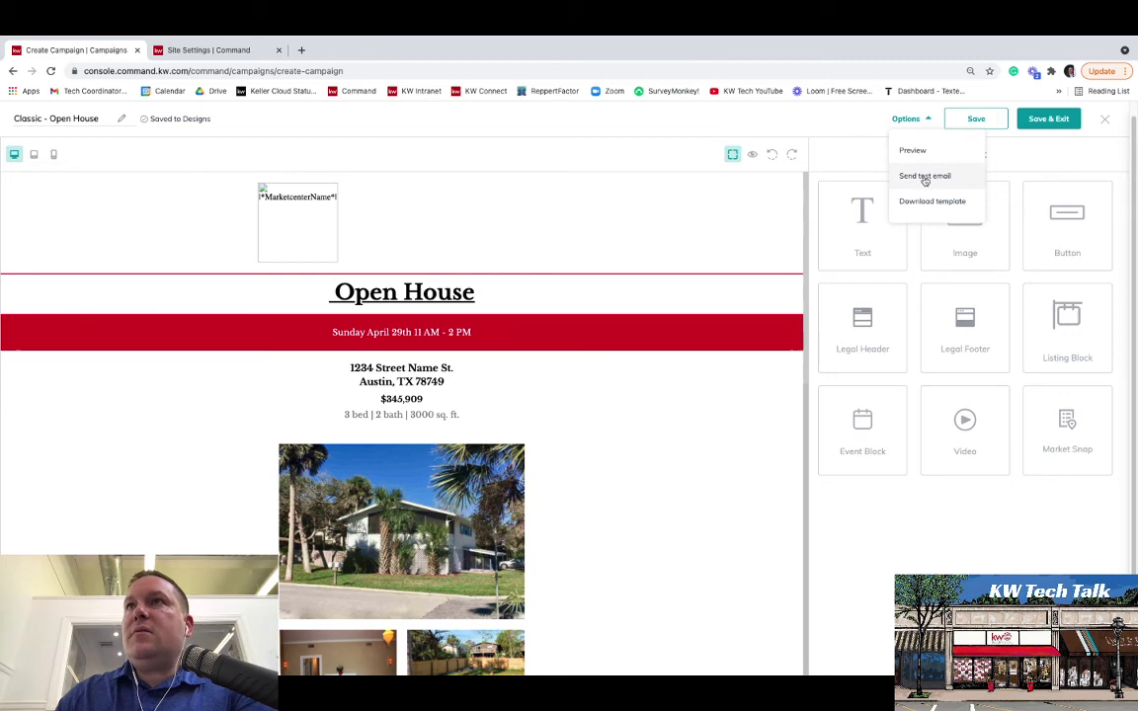
{"action": "left_click", "coordinate": [923, 176]}
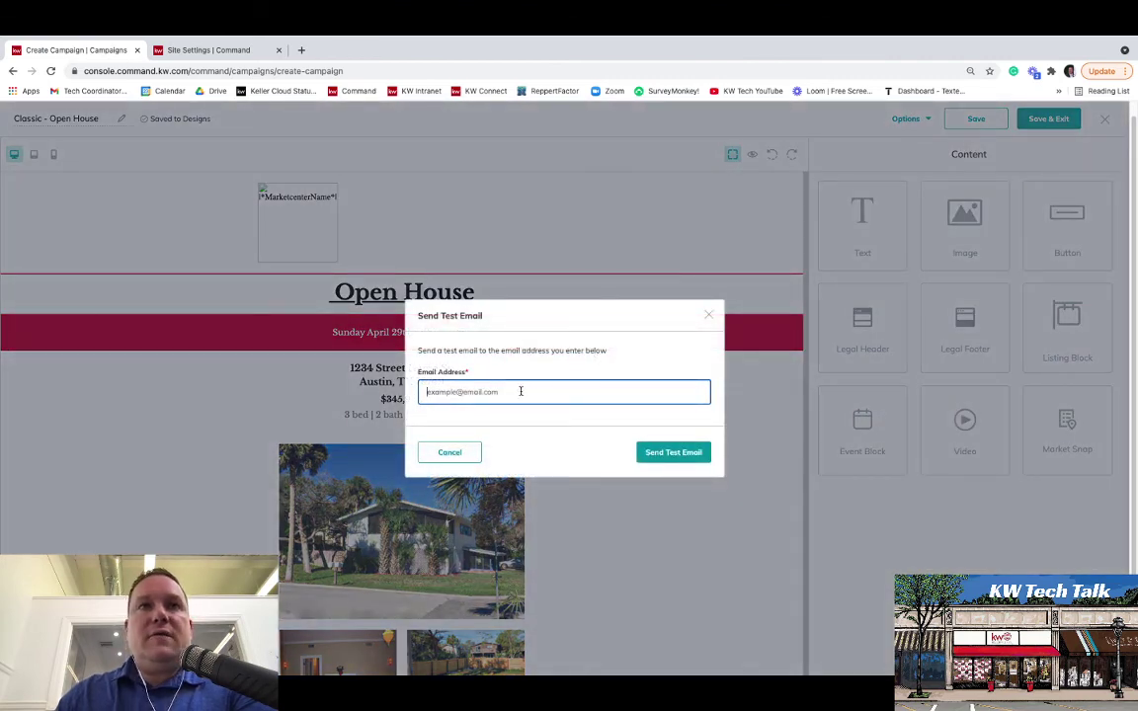
{"action": "type", "text": "m"}
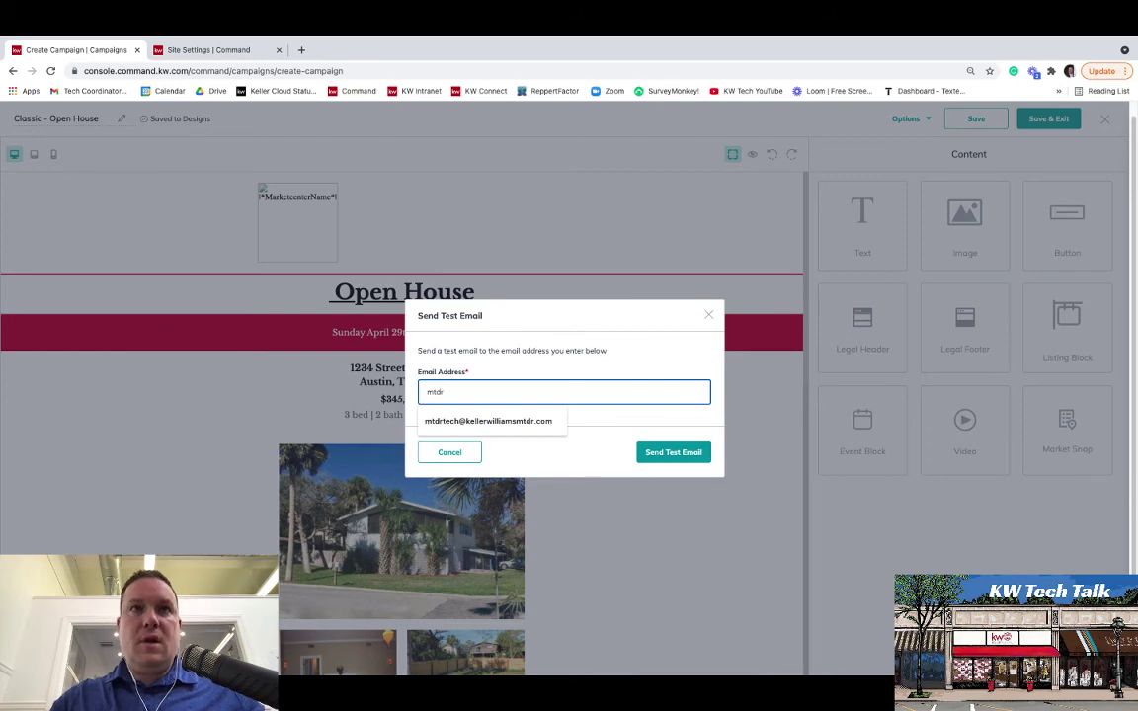
{"action": "type", "text": "tdr"}
{"action": "left_click", "coordinate": [494, 423]}
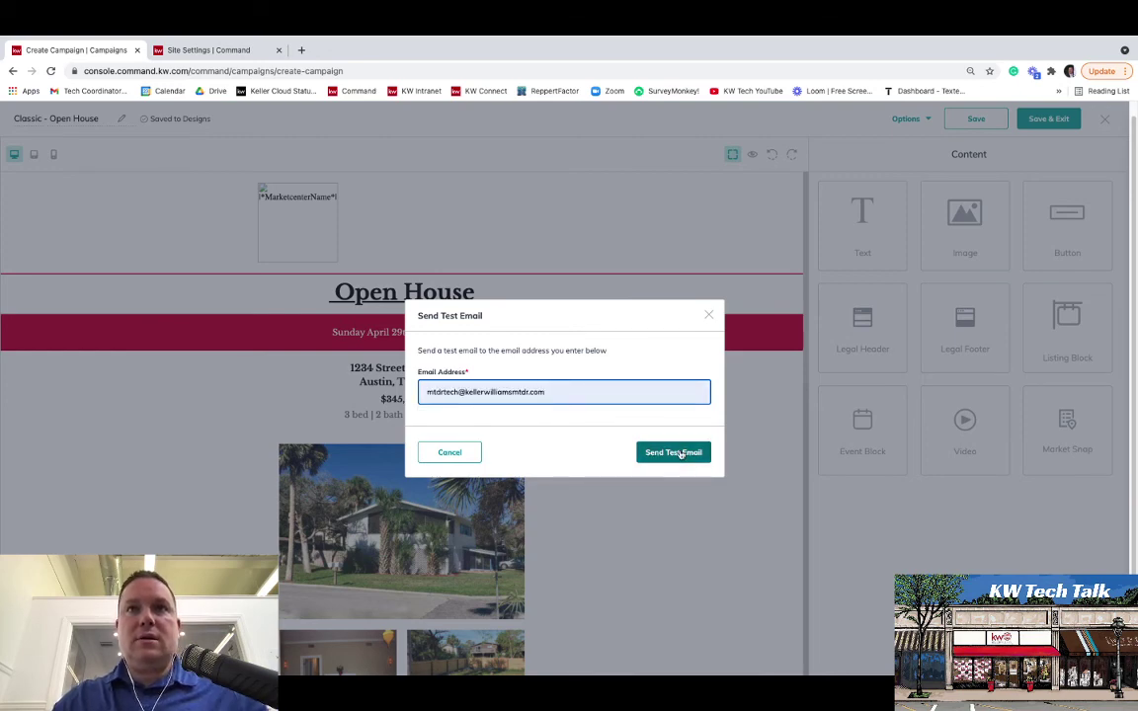
{"action": "left_click", "coordinate": [679, 454]}
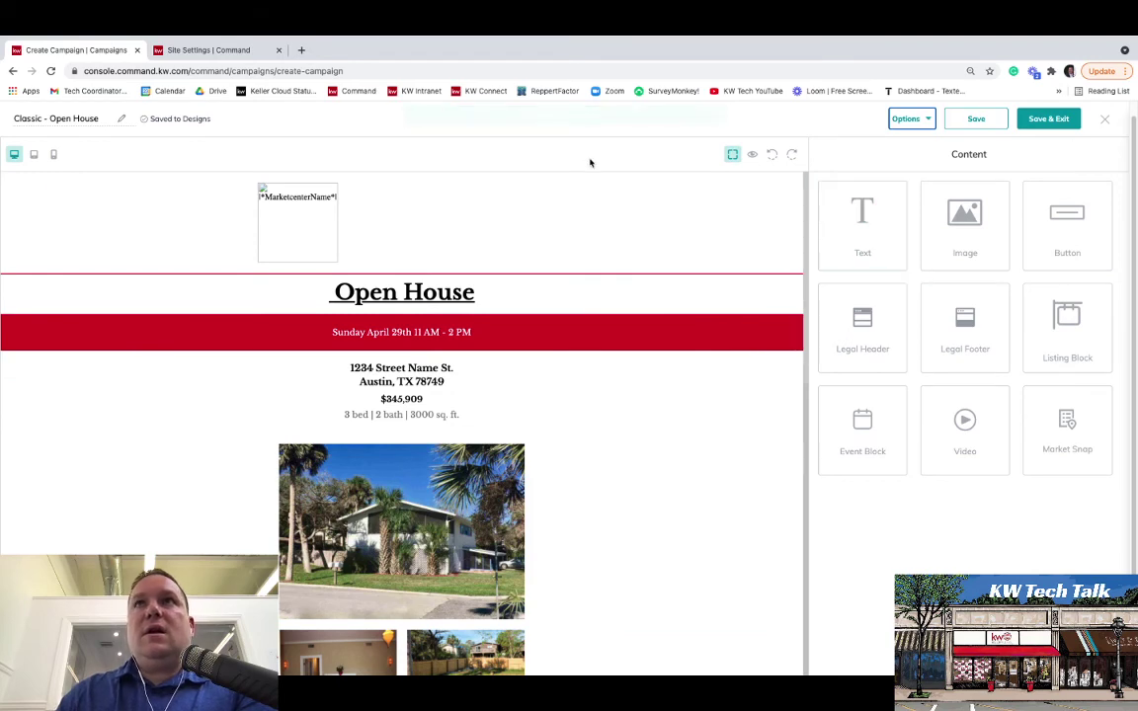
{"action": "scroll", "coordinate": [619, 416], "scroll_direction": "down", "scroll_amount": 10}
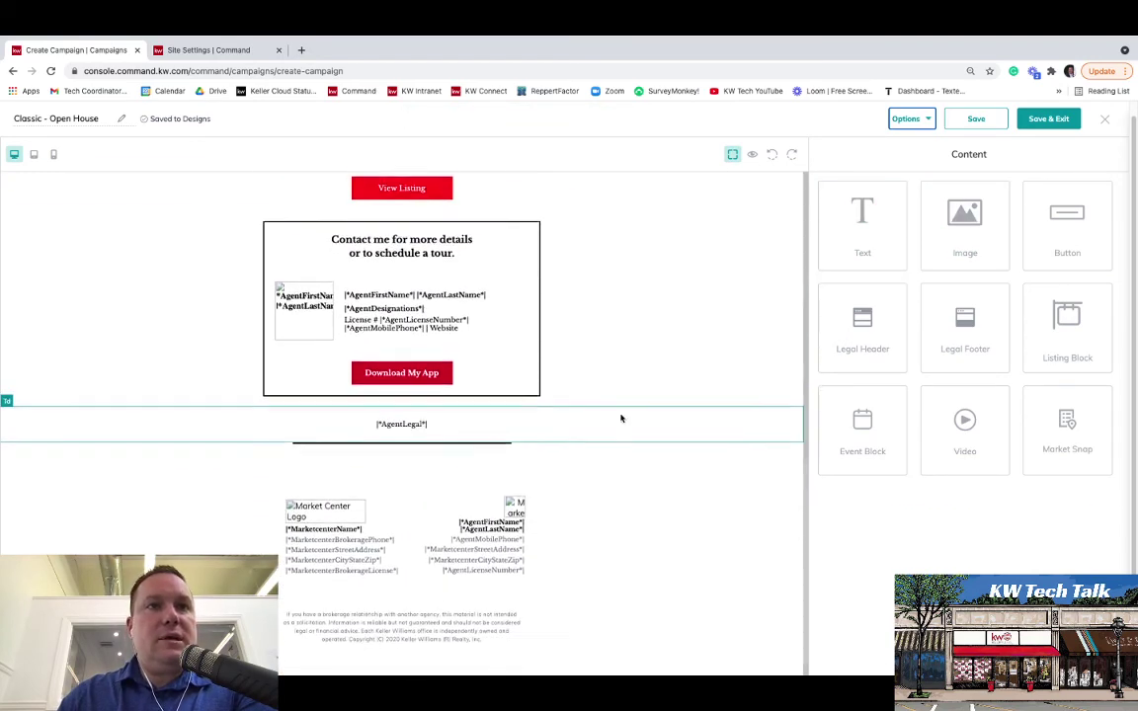
{"action": "scroll", "coordinate": [621, 418], "scroll_direction": "up", "scroll_amount": 10}
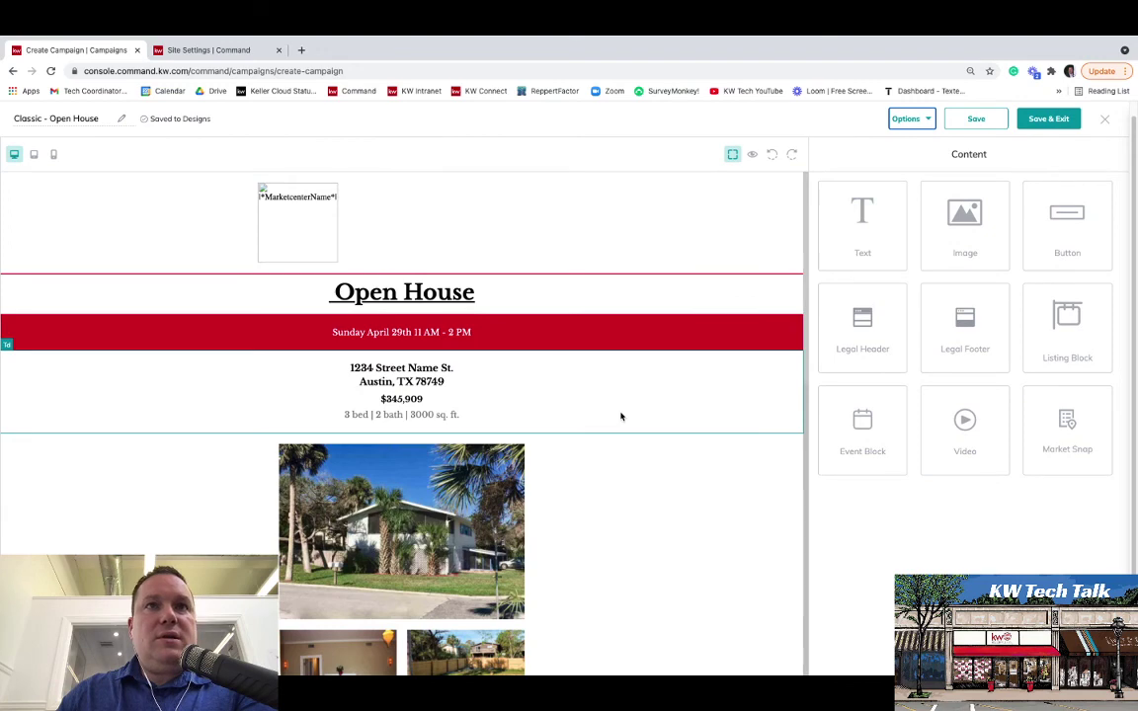
{"action": "scroll", "coordinate": [620, 416], "scroll_direction": "down", "scroll_amount": 6}
{"action": "scroll", "coordinate": [620, 416], "scroll_direction": "up", "scroll_amount": 3}
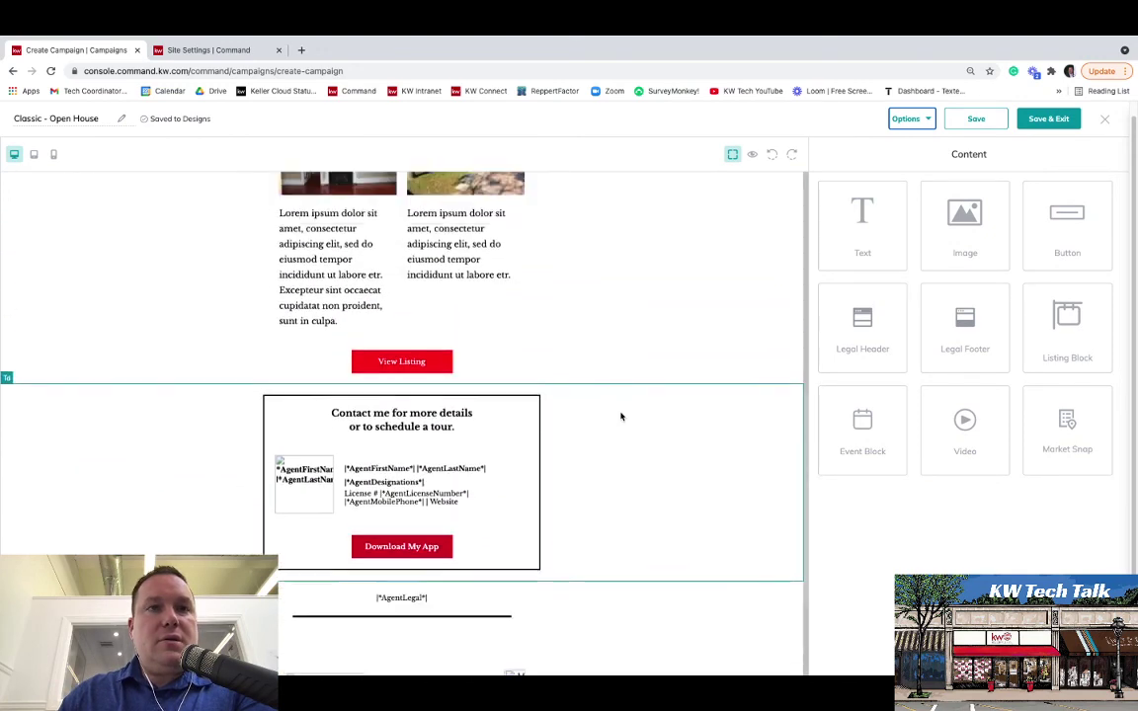
{"action": "scroll", "coordinate": [621, 417], "scroll_direction": "up", "scroll_amount": 1}
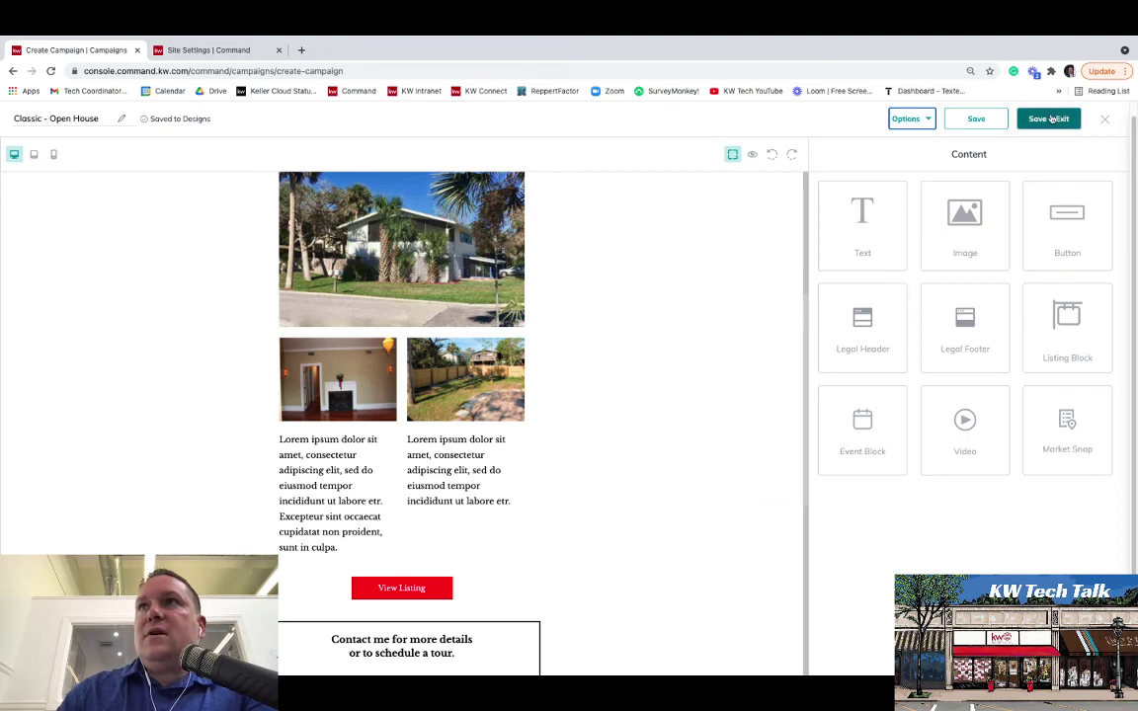
Save and exit the Open House design, then check the Email Preview's Actions choices.
{"action": "left_click", "coordinate": [1050, 118]}
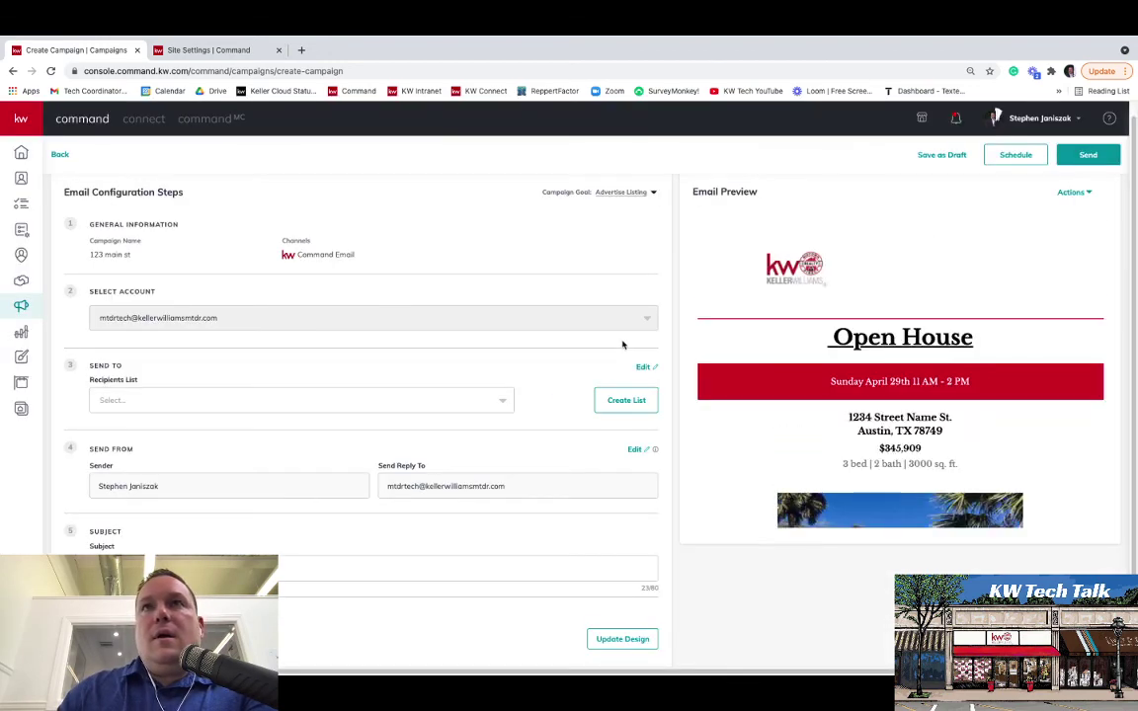
{"action": "left_click", "coordinate": [1072, 192]}
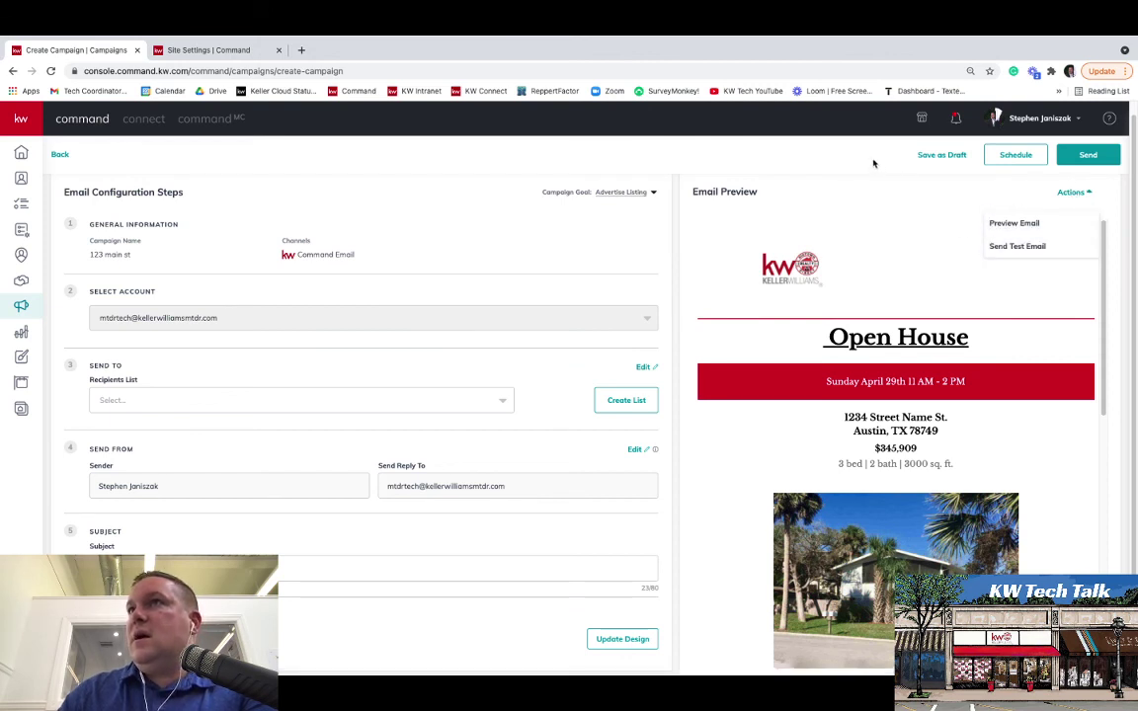
{"action": "left_click", "coordinate": [787, 148]}
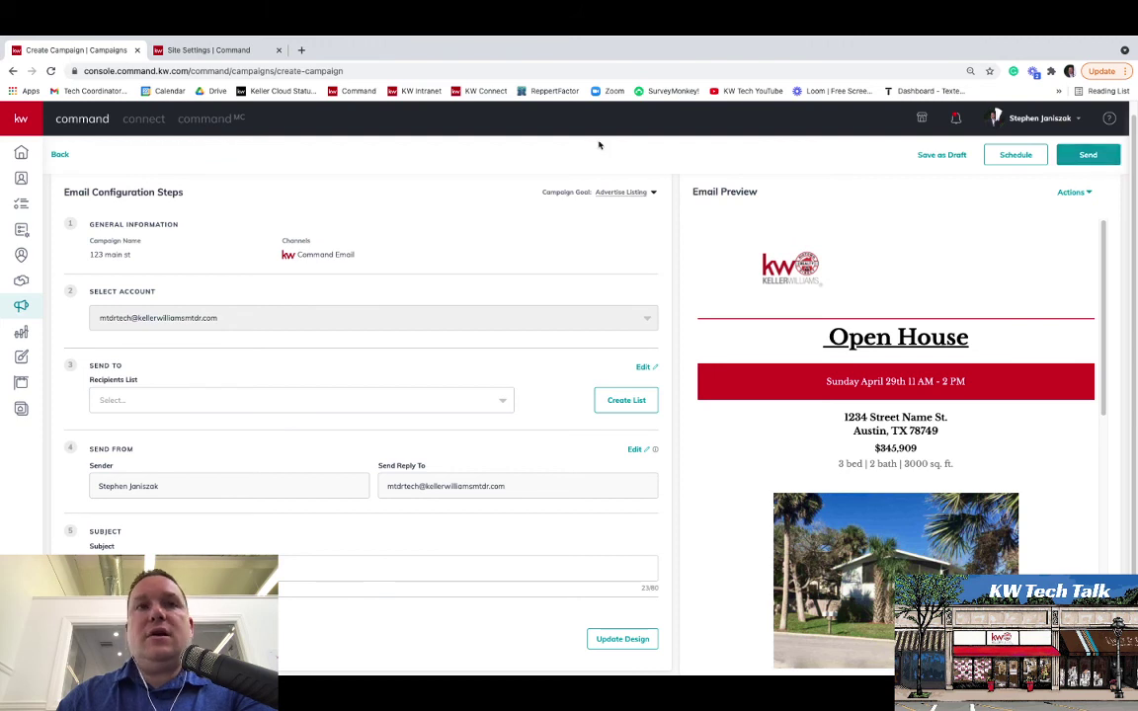
Open Gmail in a new tab and open the [TEST] Email Template Test Email.
{"action": "mouse_move", "coordinate": [75, 64]}
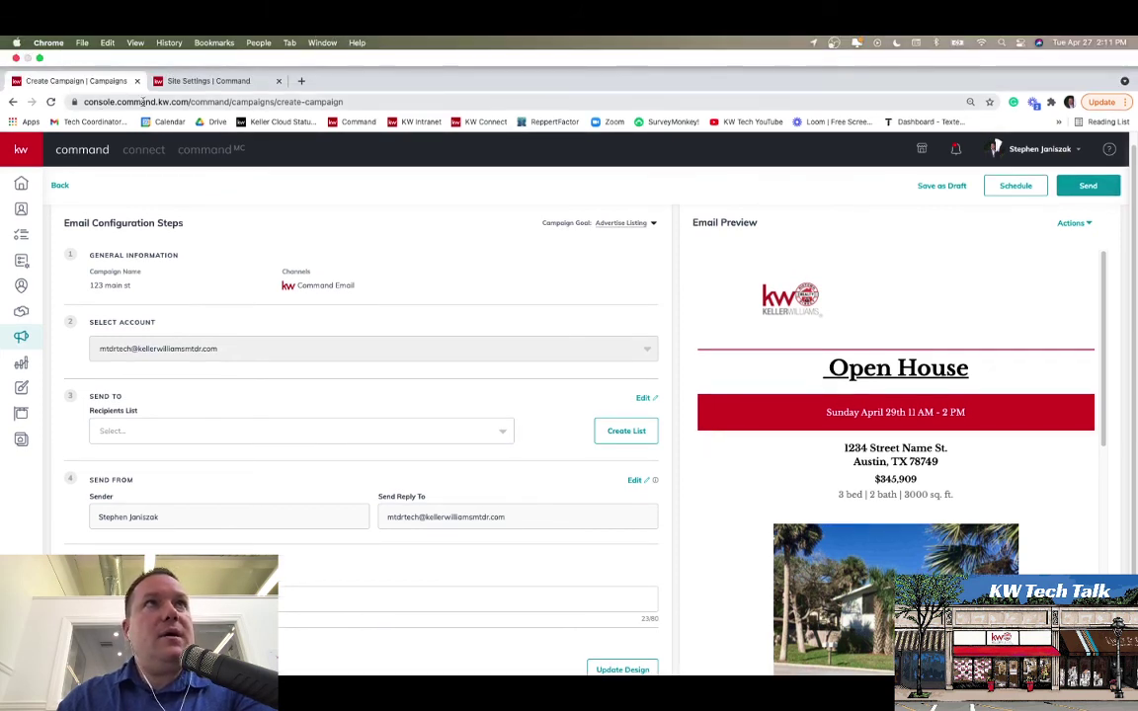
{"action": "left_click", "coordinate": [302, 81]}
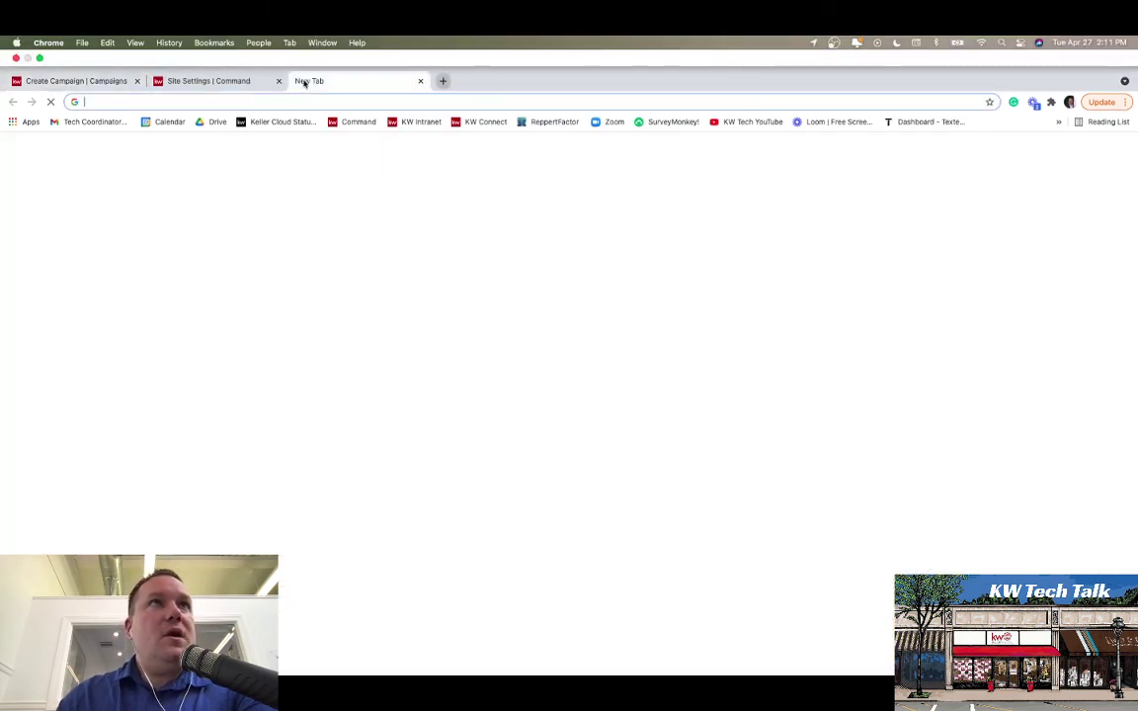
{"action": "left_click", "coordinate": [71, 122]}
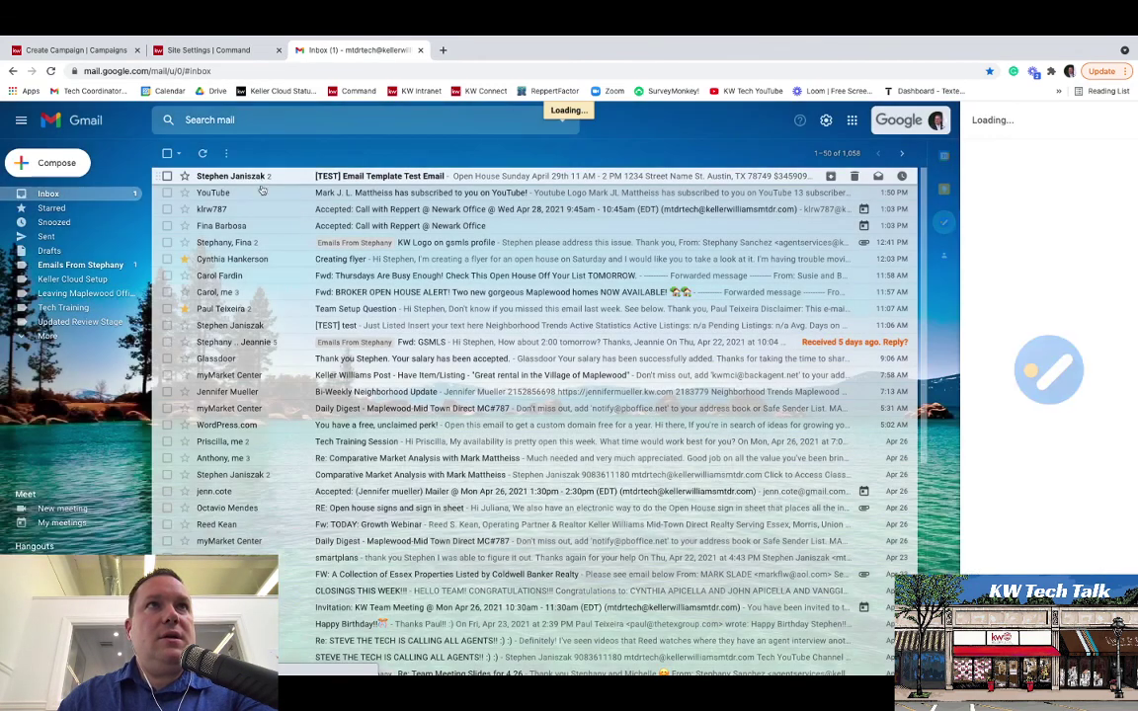
{"action": "left_click", "coordinate": [326, 175]}
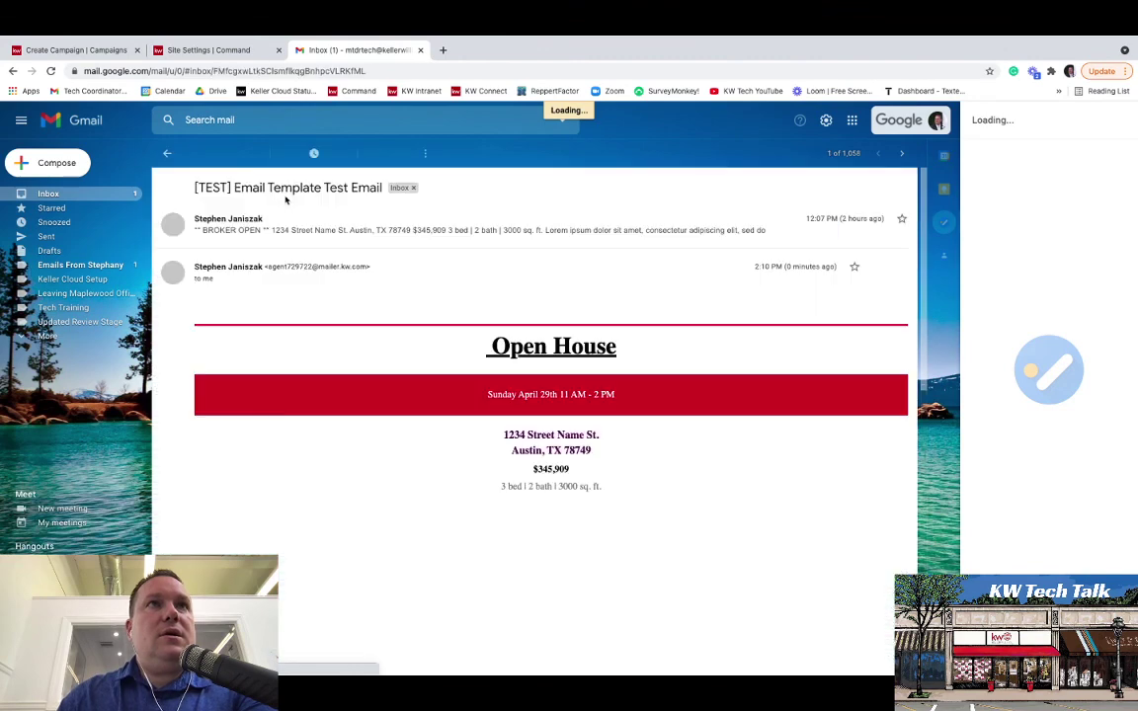
{"action": "scroll", "coordinate": [351, 407], "scroll_direction": "down", "scroll_amount": 5}
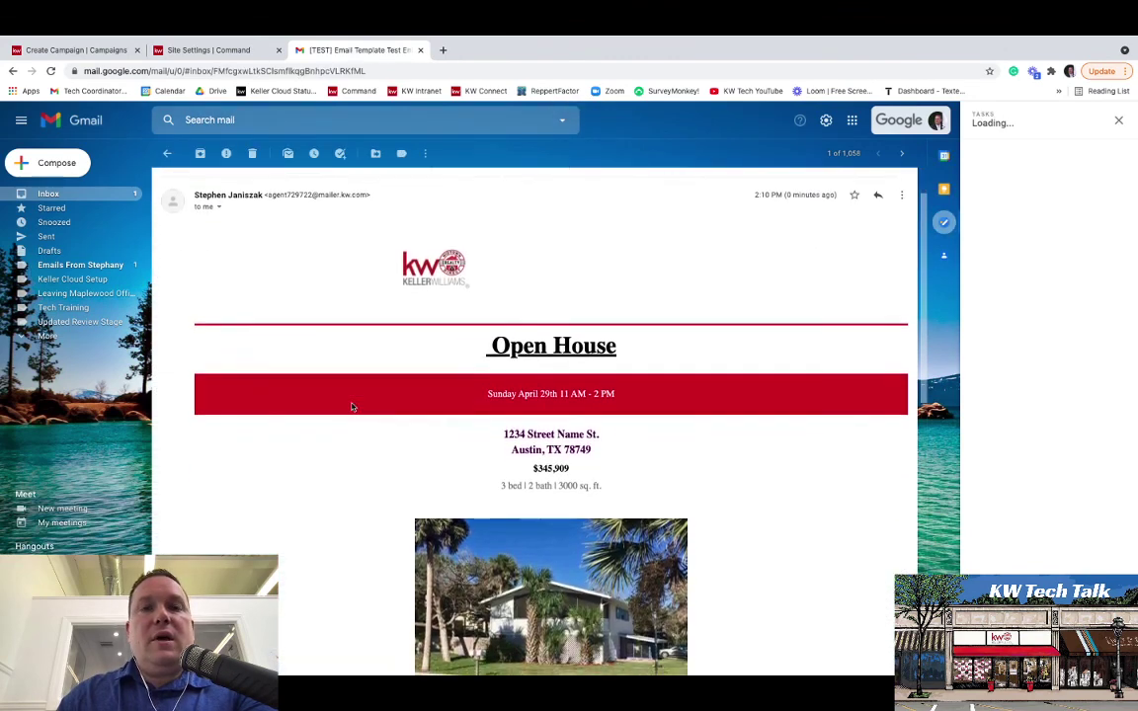
{"action": "scroll", "coordinate": [351, 407], "scroll_direction": "down", "scroll_amount": 4}
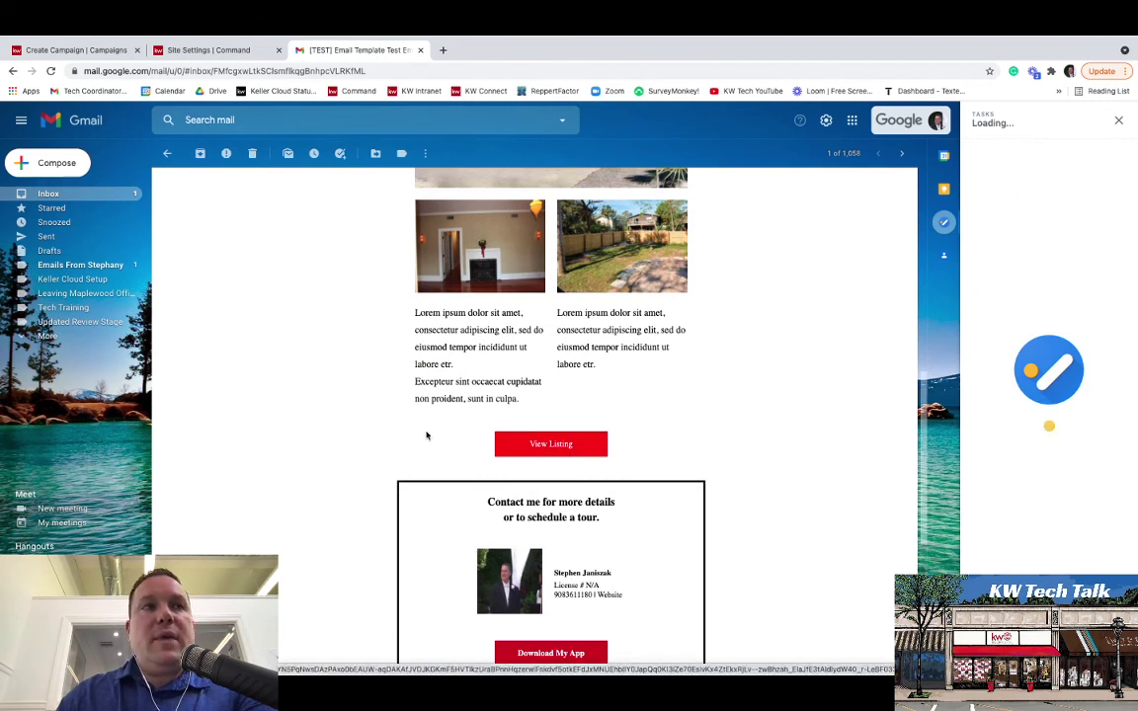
Test the email's View Listing and Download My App links, closing the pages they open.
{"action": "left_click", "coordinate": [550, 445]}
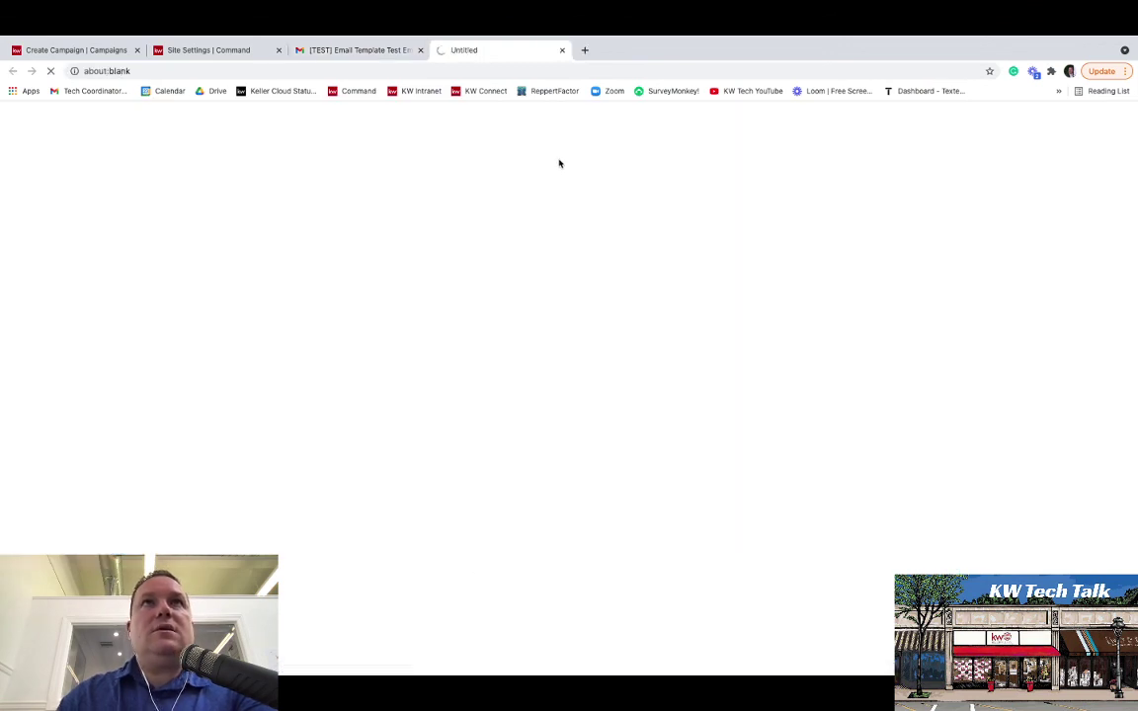
{"action": "left_click", "coordinate": [563, 50]}
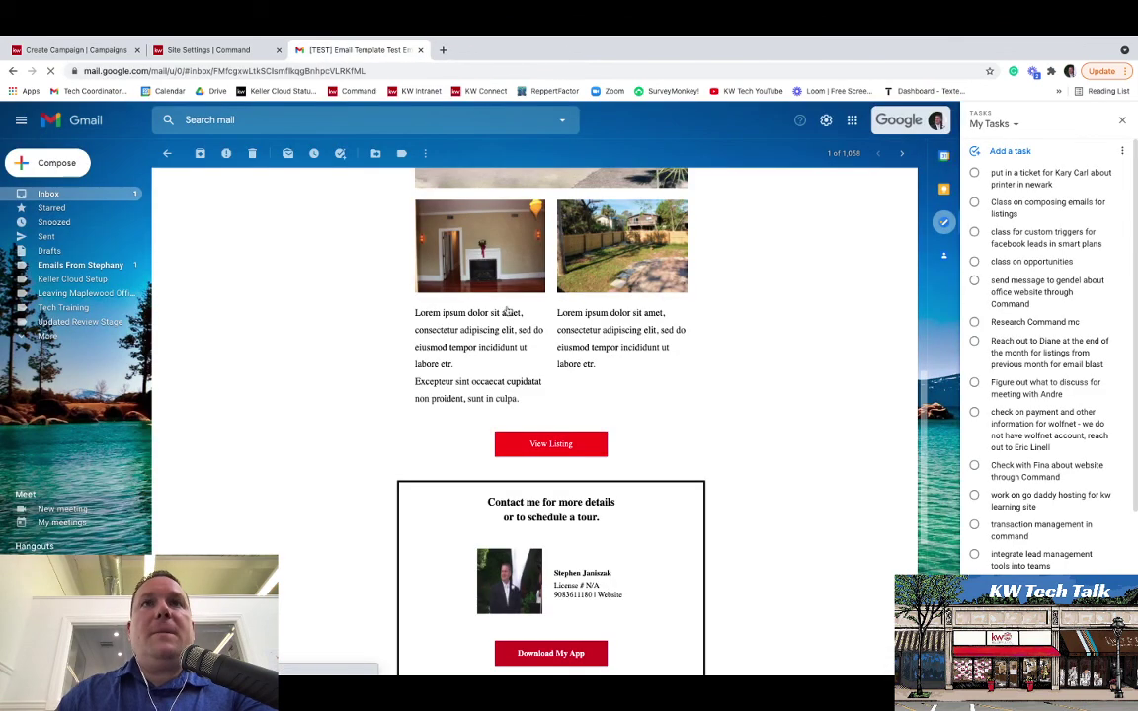
{"action": "scroll", "coordinate": [447, 447], "scroll_direction": "down", "scroll_amount": 1}
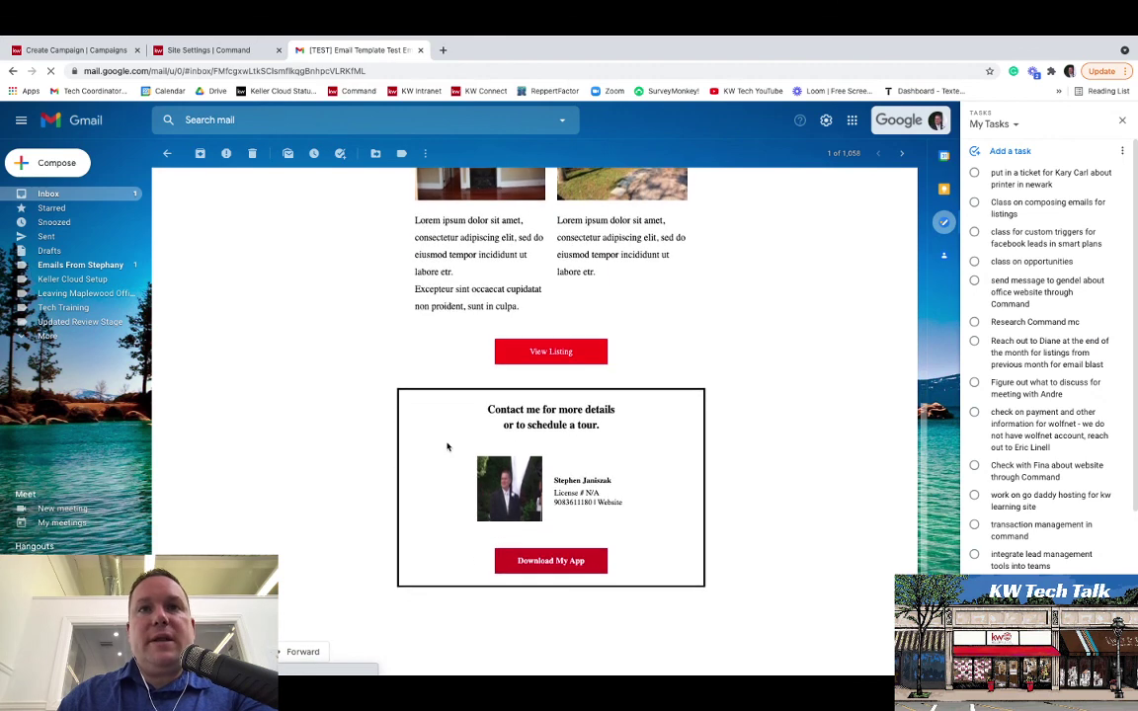
{"action": "left_click", "coordinate": [553, 560]}
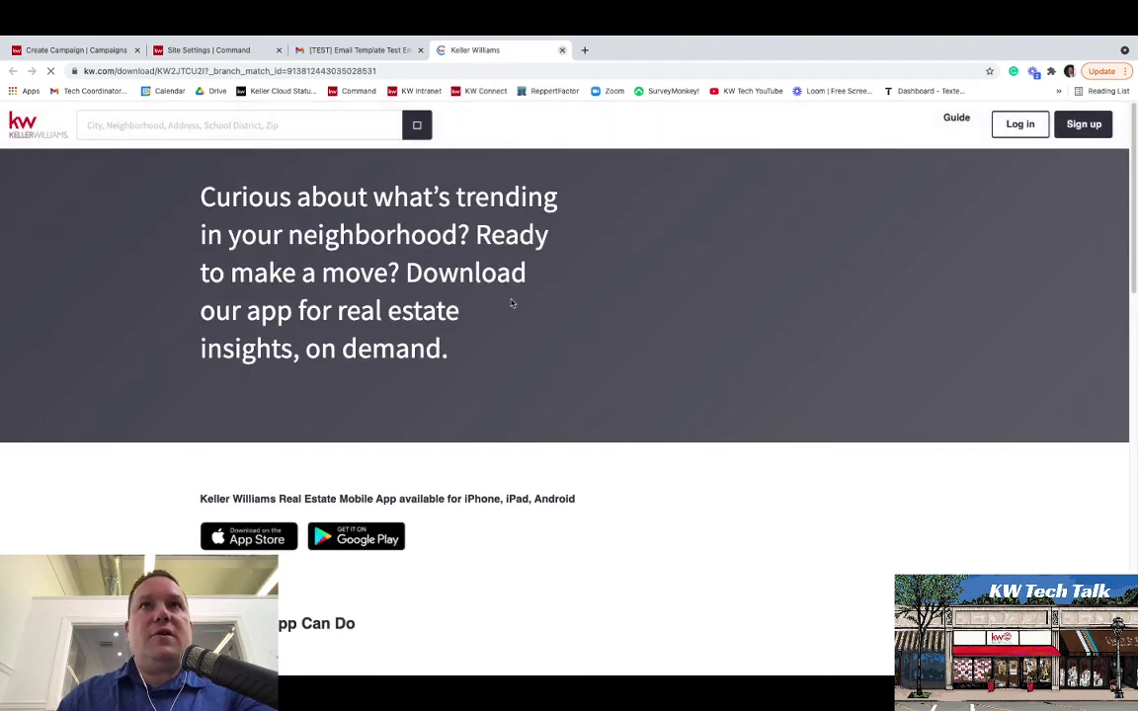
{"action": "key", "text": "super+w"}
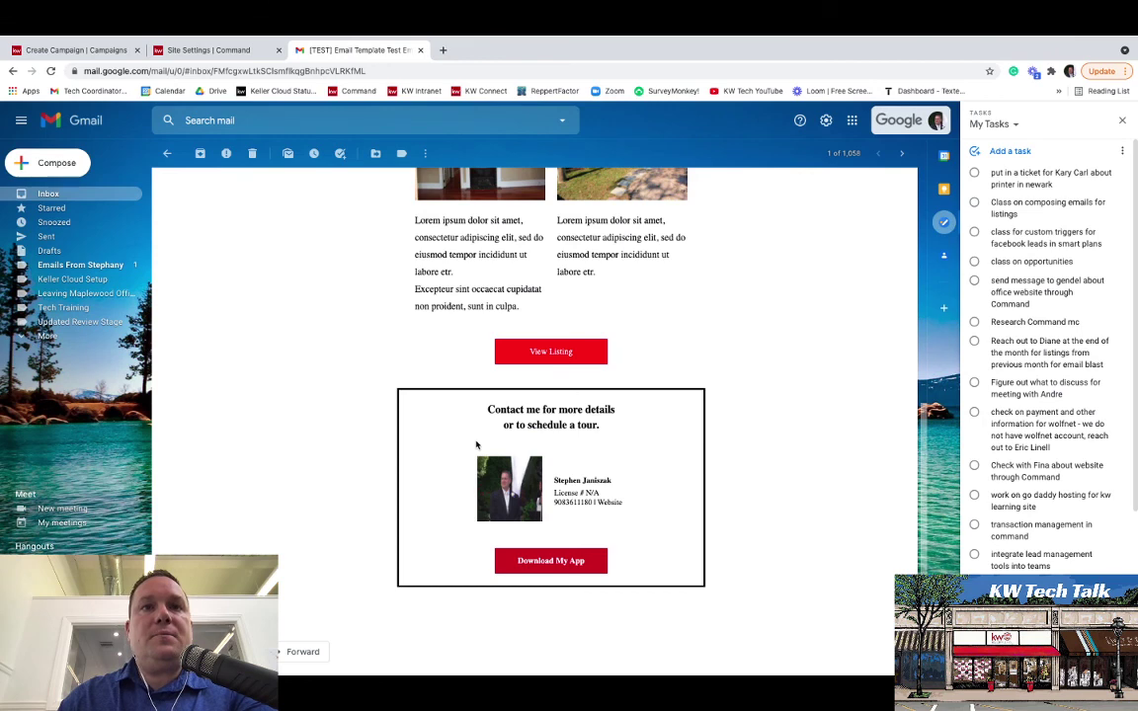
Look over the test email once more and go back to the Gmail inbox.
{"action": "scroll", "coordinate": [317, 472], "scroll_direction": "up", "scroll_amount": 7}
{"action": "scroll", "coordinate": [319, 475], "scroll_direction": "down", "scroll_amount": 2}
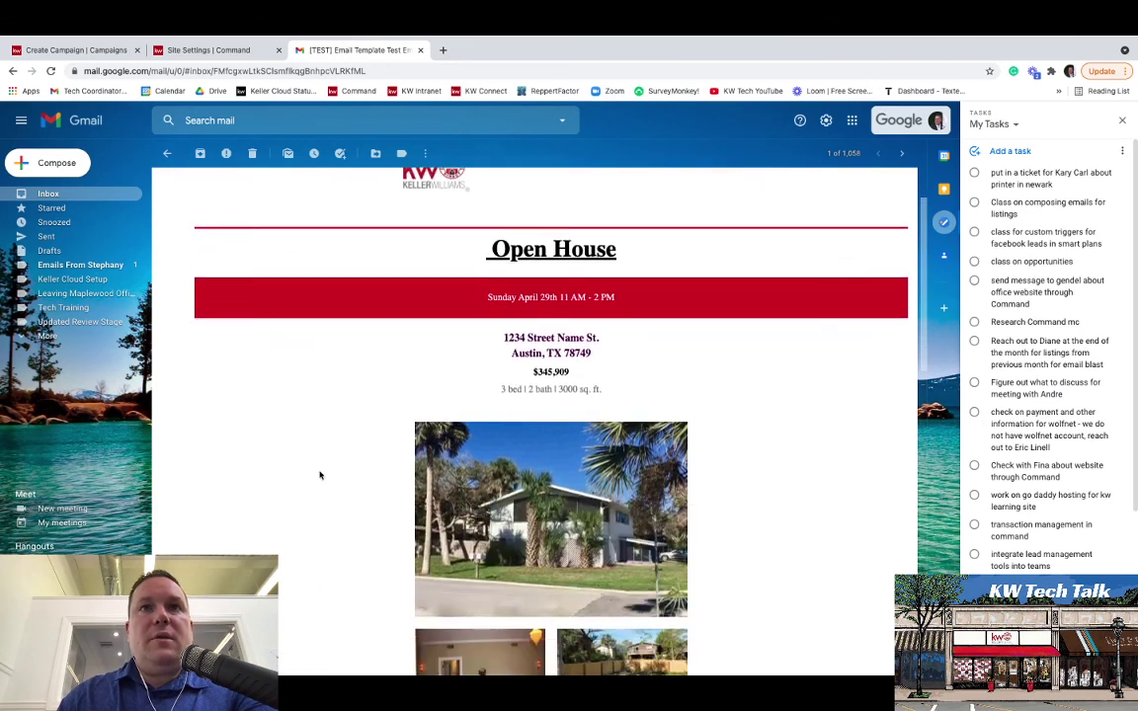
{"action": "scroll", "coordinate": [319, 475], "scroll_direction": "down", "scroll_amount": 3}
{"action": "scroll", "coordinate": [319, 475], "scroll_direction": "up", "scroll_amount": 5}
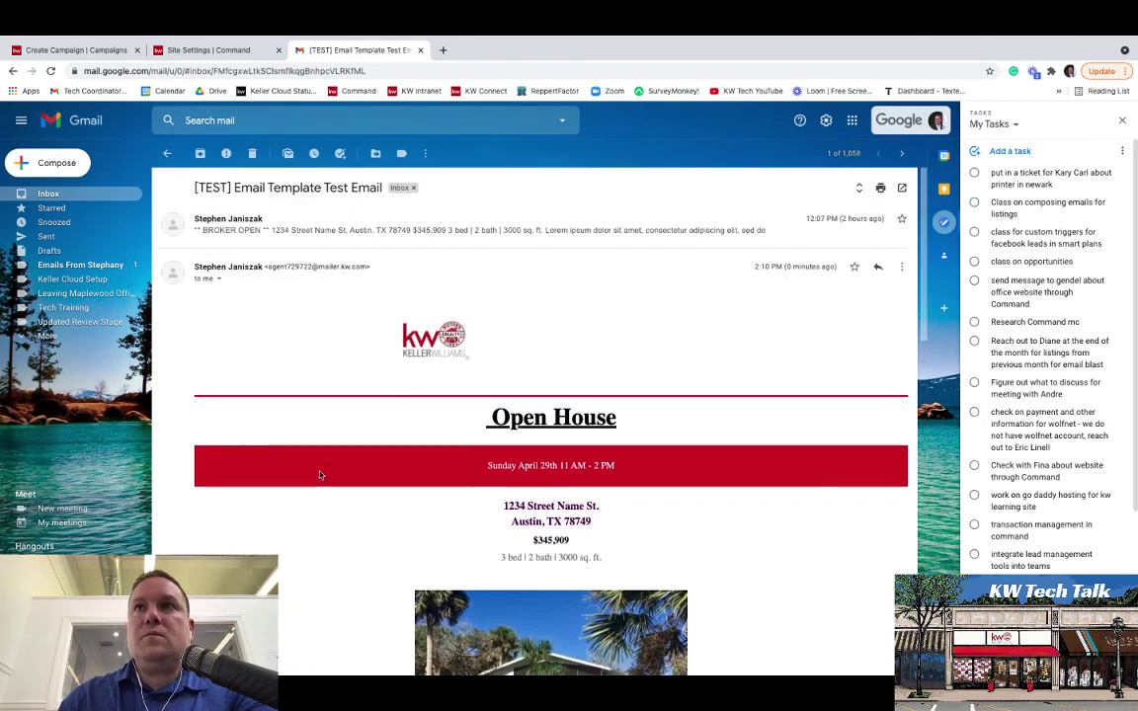
{"action": "left_click", "coordinate": [167, 154]}
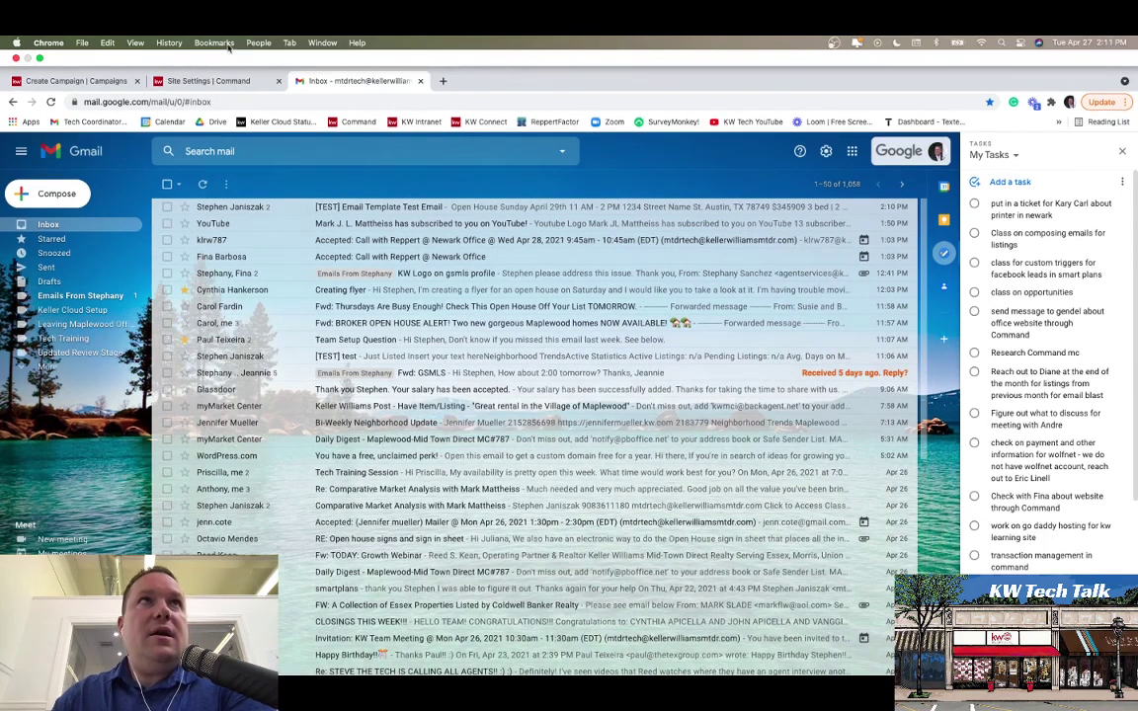
{"action": "left_click", "coordinate": [213, 43]}
Switch back to the Create Campaign tab showing the 123 main st campaign setup.
{"action": "left_click", "coordinate": [104, 84]}
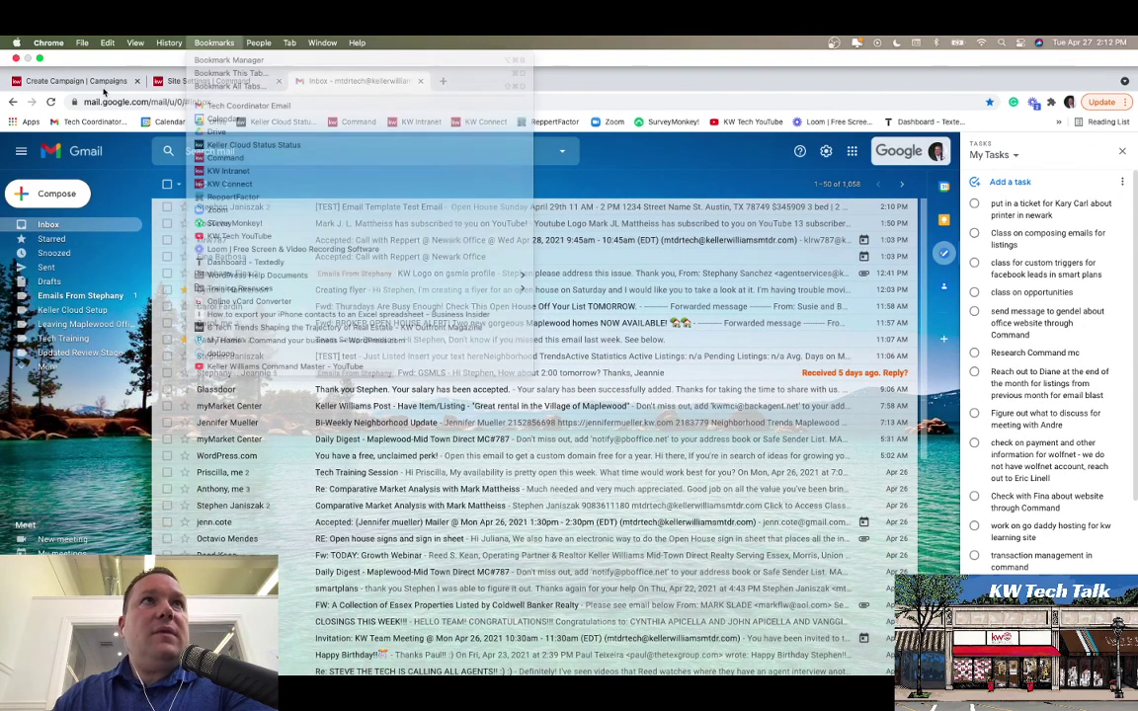
{"action": "left_click", "coordinate": [115, 52]}
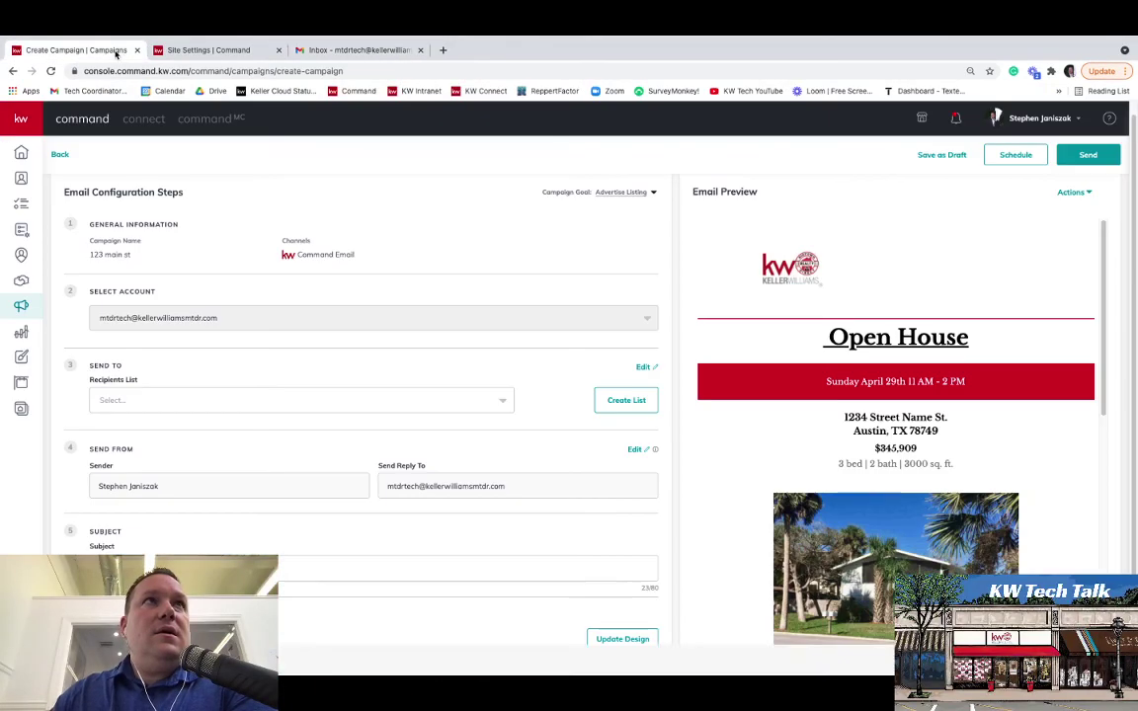